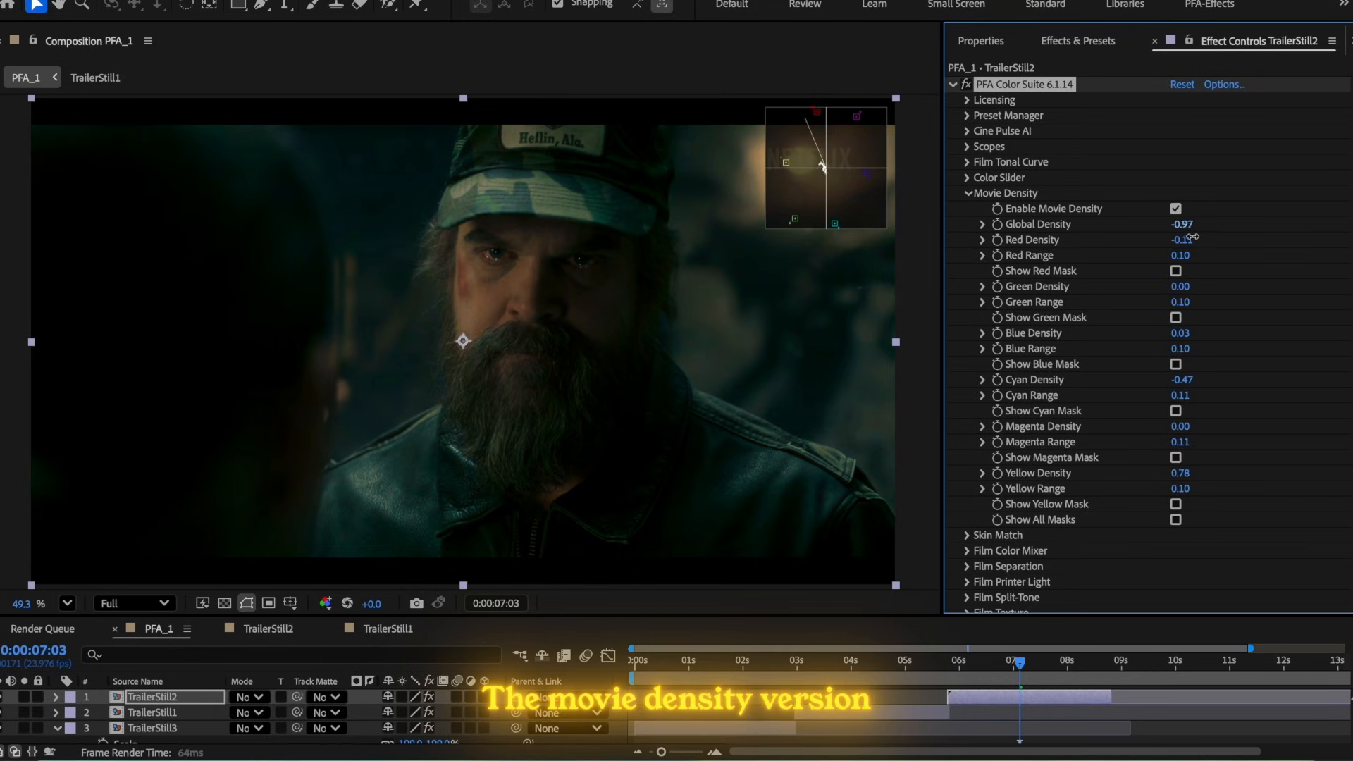
- Preview the cyan mask in Movie Density, set the Cyan Range to 0.13, and hide the mask
left_click(1176, 411)
left_click(1175, 410)
left_click(1175, 411)
left_click_drag(1180, 395, 1203, 405)
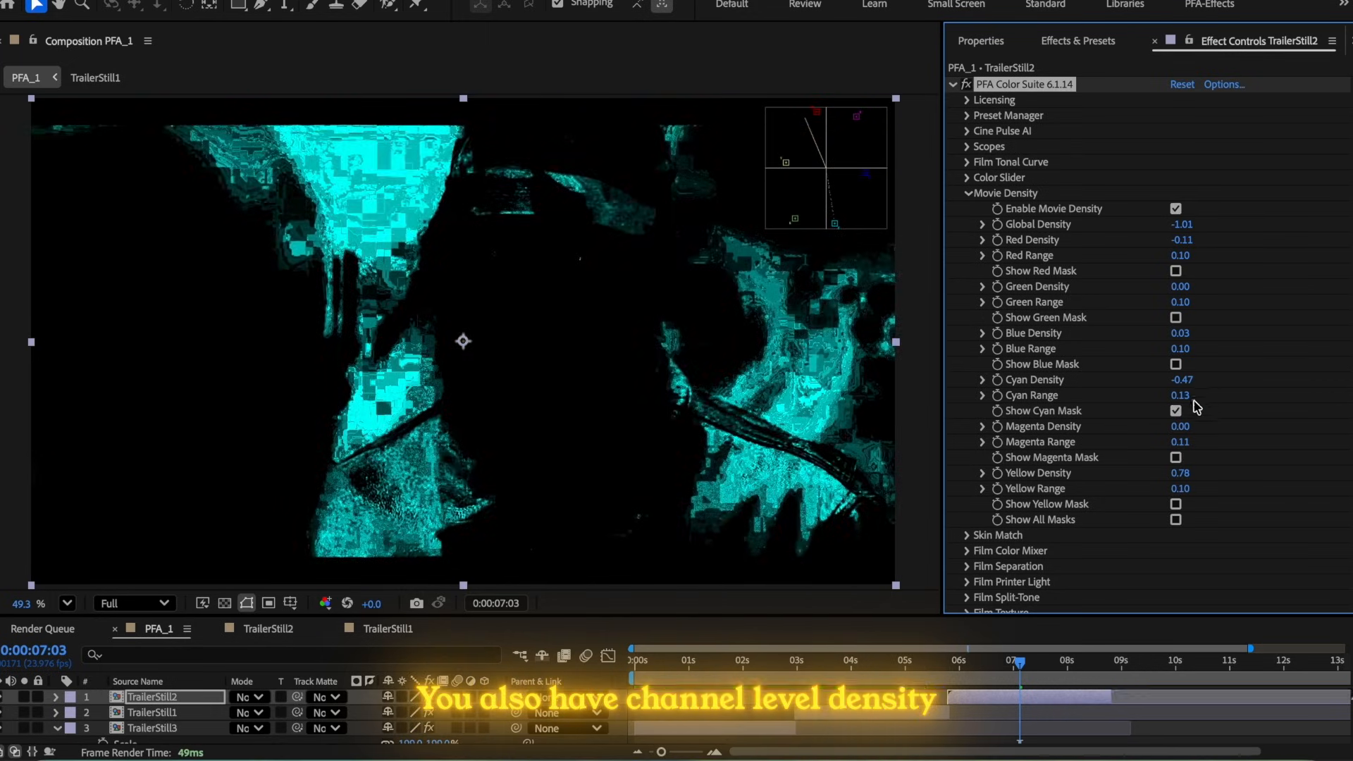
left_click(1175, 410)
- Set the Cyan Density to -0.37, the Blue Density to -0.16 and the Red Density to 0.23 in Movie Density
left_click_drag(1073, 390, 1281, 382)
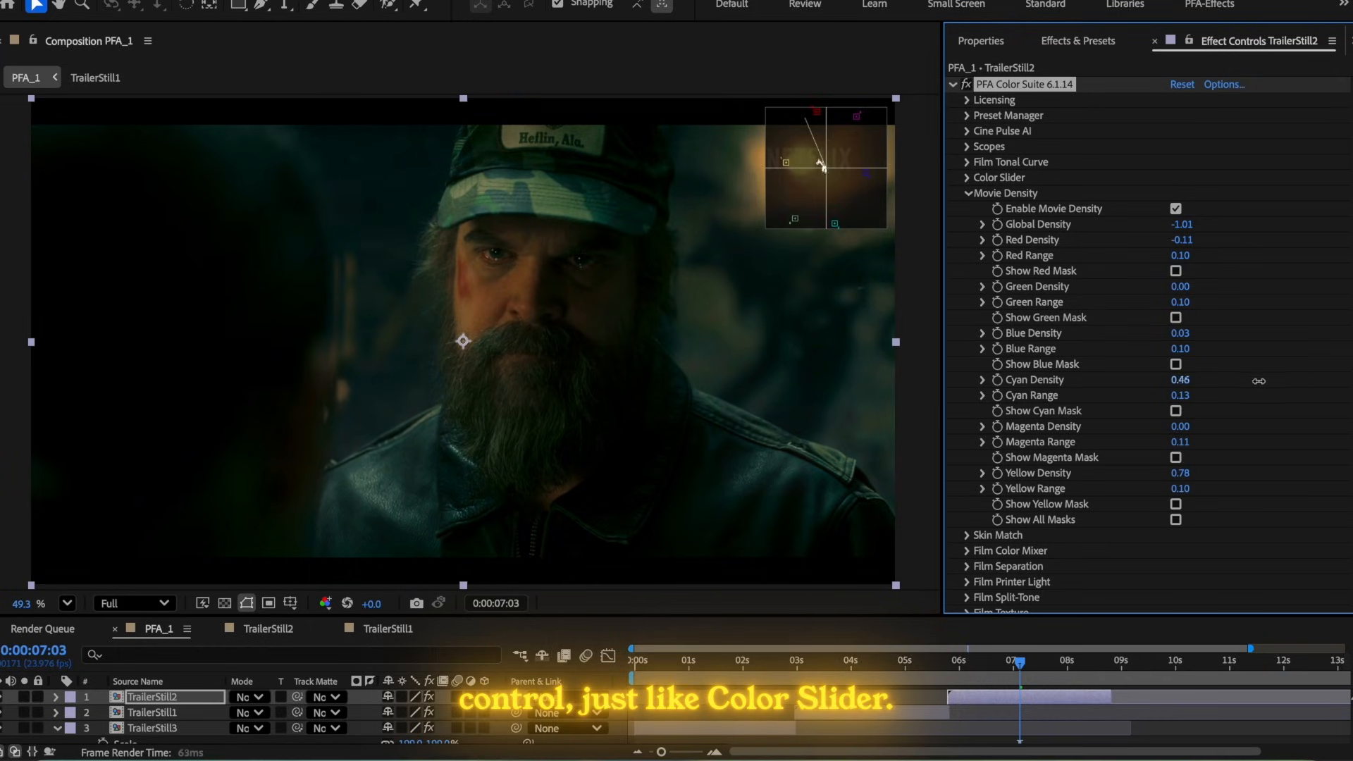
left_click_drag(1170, 389, 1332, 376)
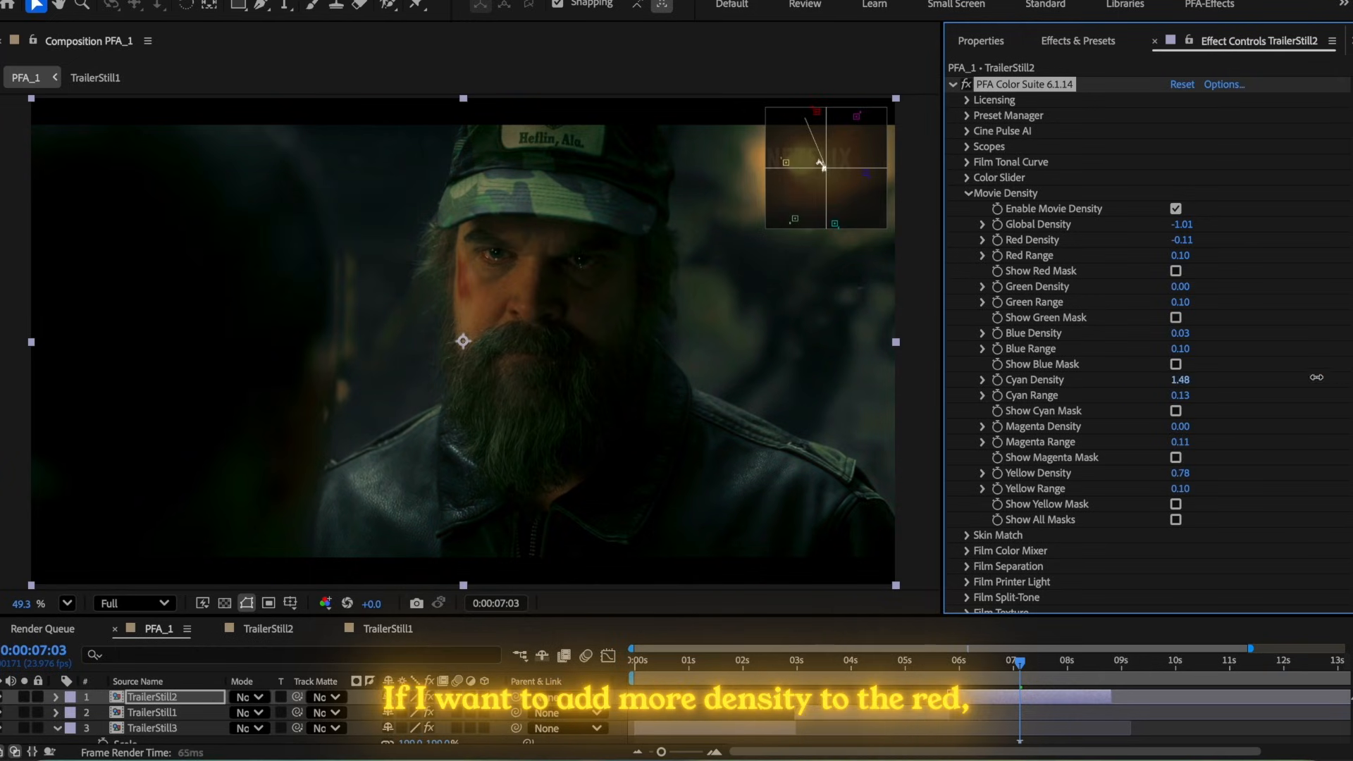
left_click_drag(1174, 384, 1170, 385)
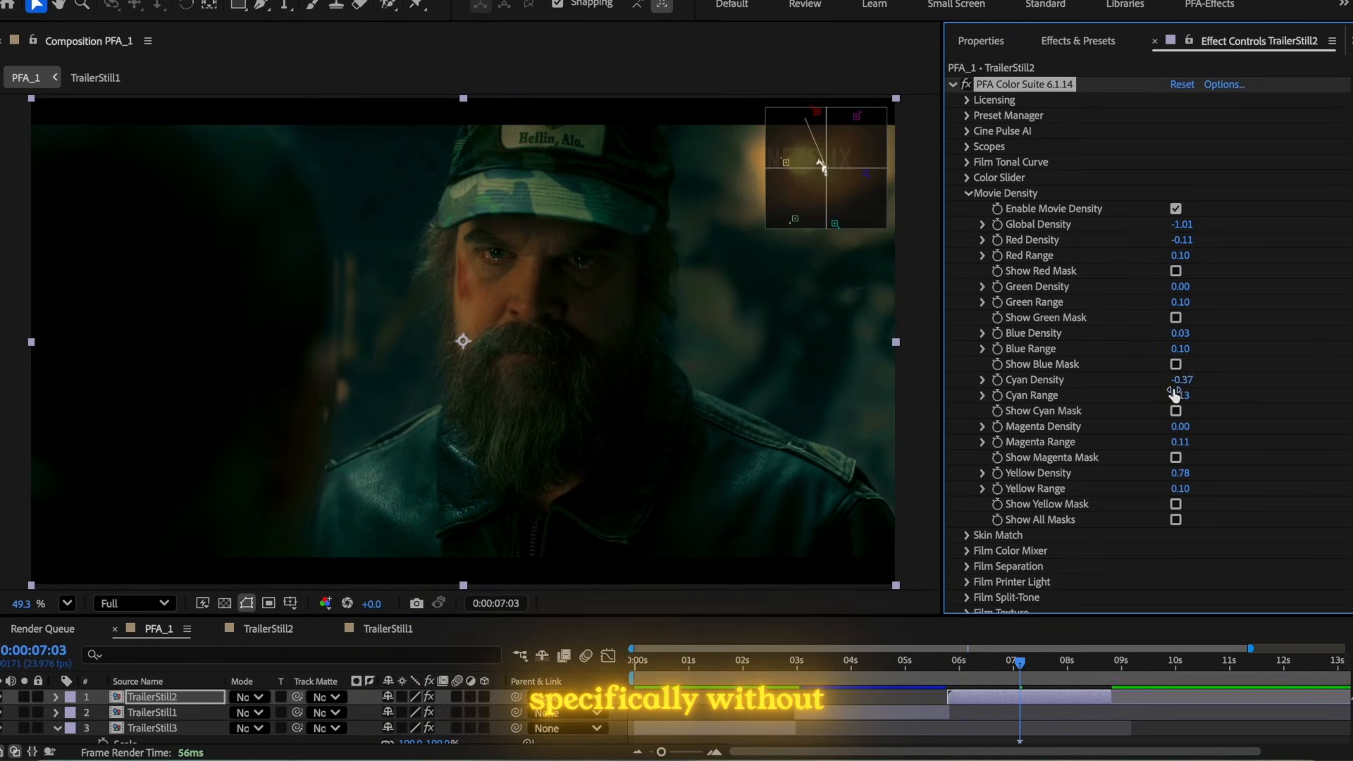
left_click_drag(1180, 333, 1076, 350)
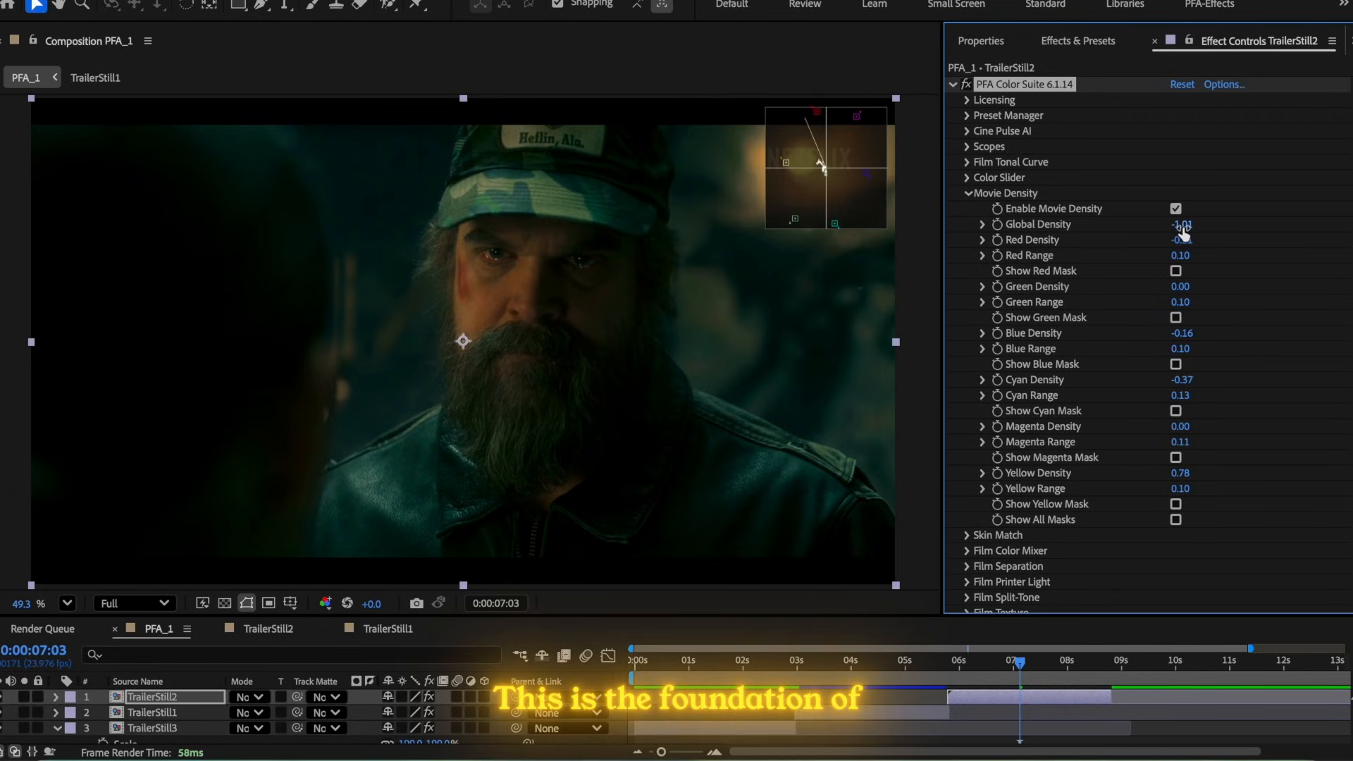
left_click_drag(1182, 239, 1292, 240)
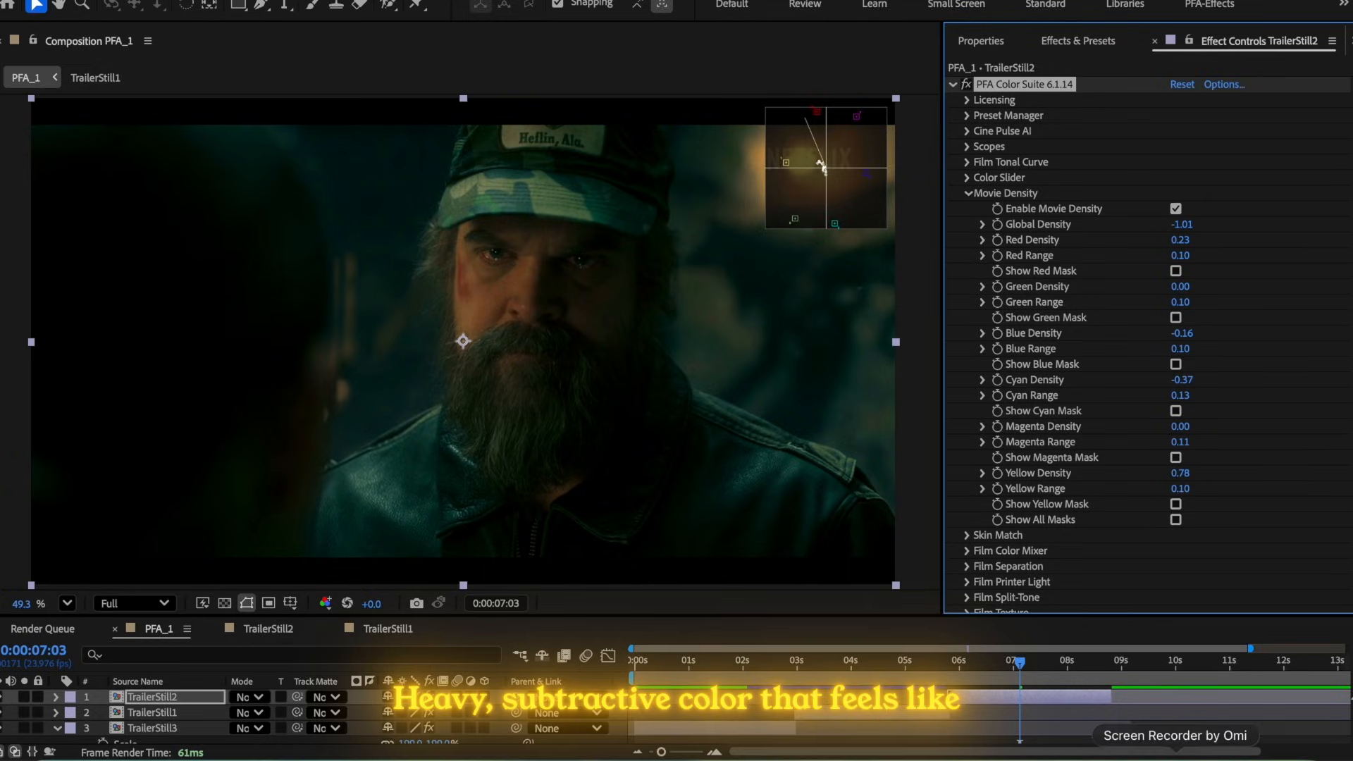
right_click(1211, 748)
left_click(1198, 574)
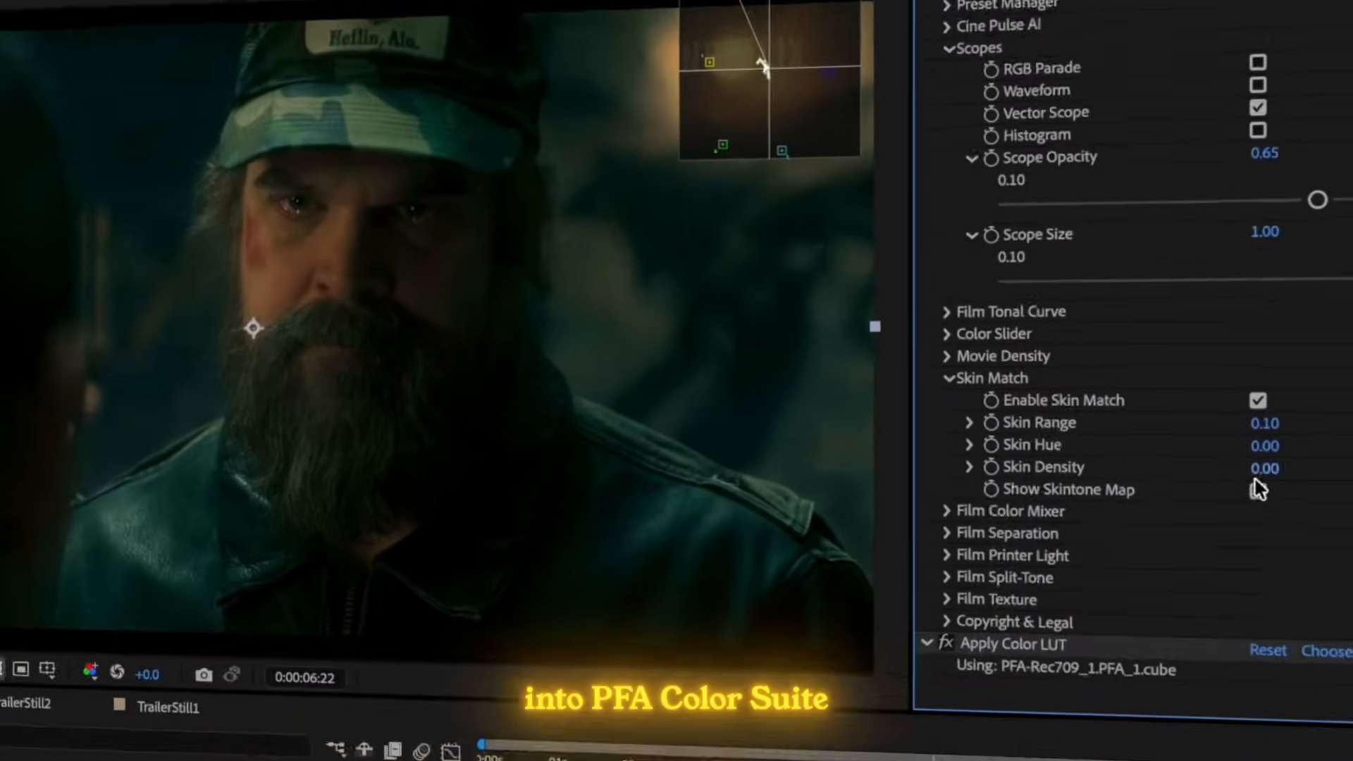
- Check the skin selection with the skintone map, hide the map, and set the Skin Range to 0.12
left_click(1181, 464)
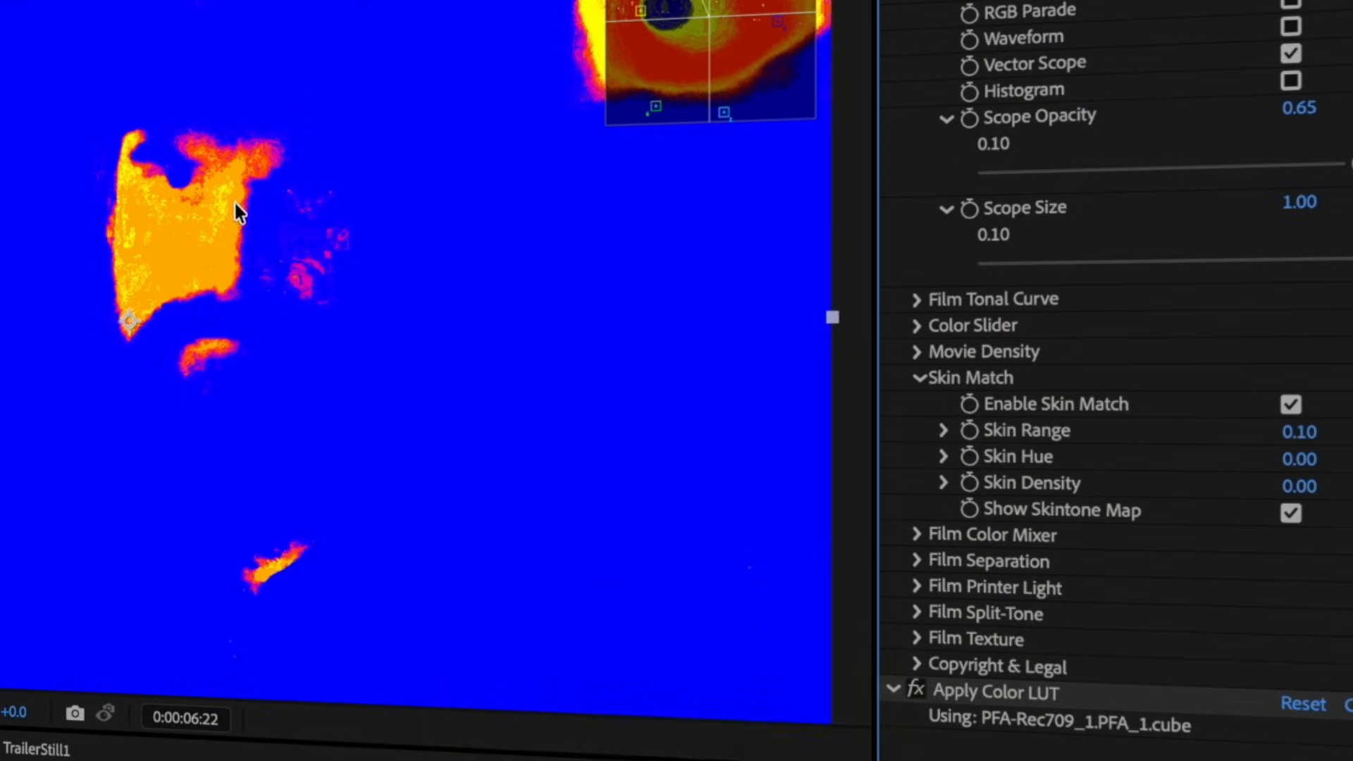
scroll(253, 278, "up", 1)
left_click_drag(1269, 452, 1222, 458)
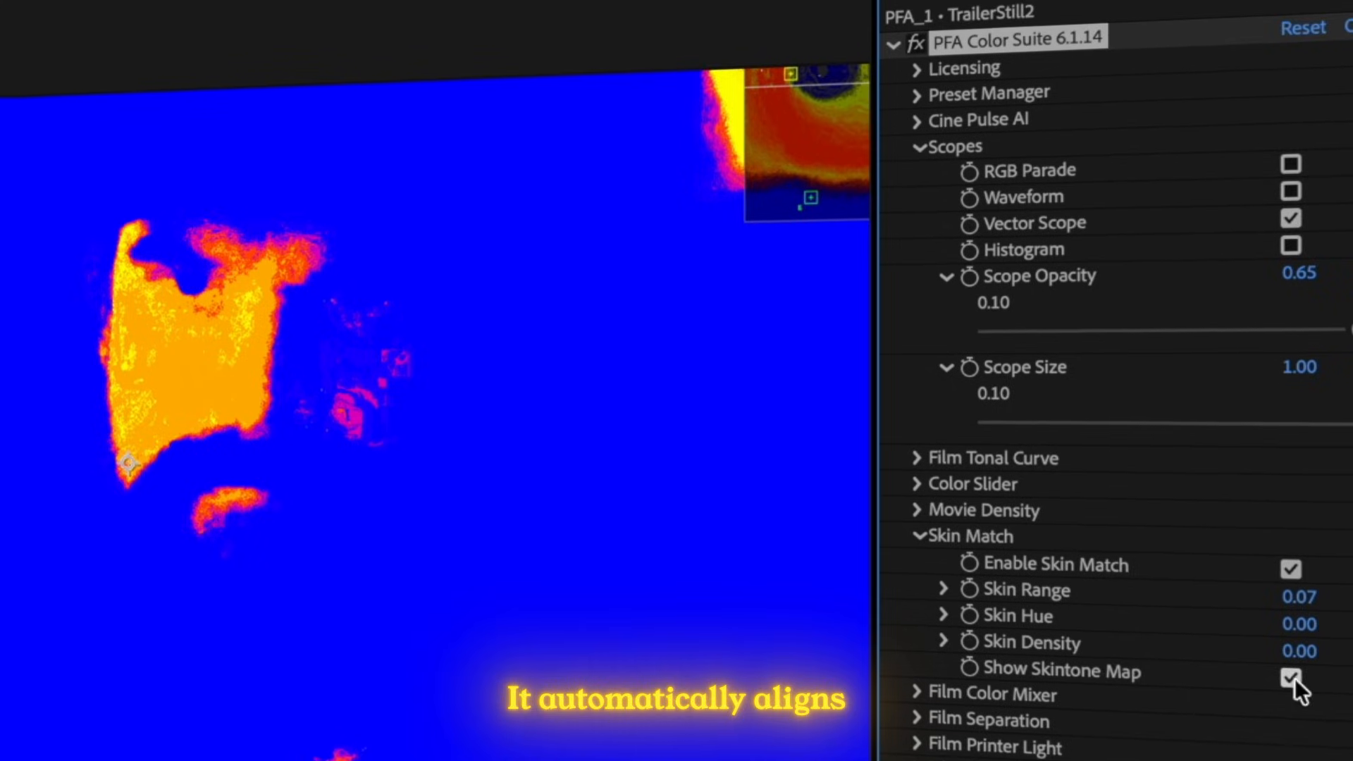
left_click(1293, 662)
mouse_move(1311, 609)
left_mouse_down()
mouse_move(1328, 632)
mouse_move(1304, 632)
mouse_move(1341, 631)
mouse_move(1325, 633)
left_mouse_up()
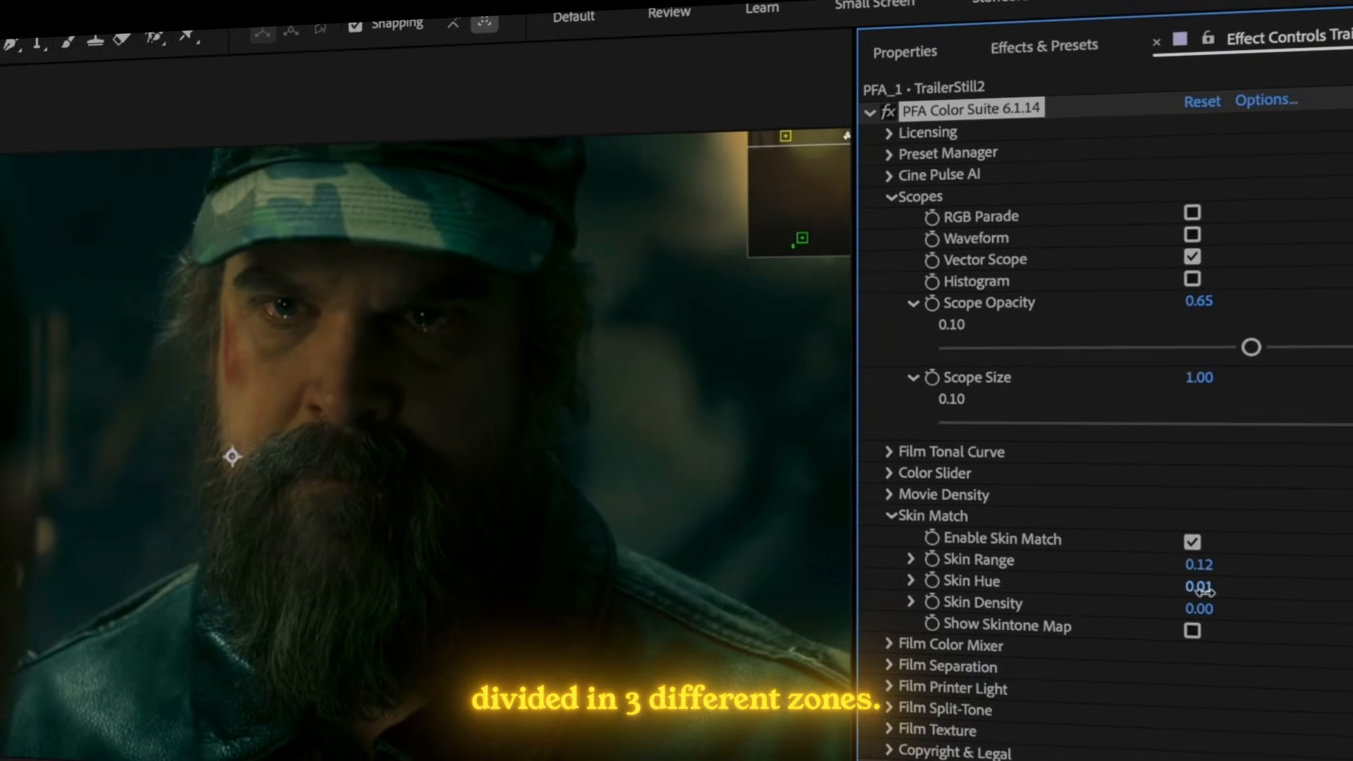
- Set the Skin Hue to -0.04 and check the result against the skintone map before hiding it
left_click_drag(712, 354, 486, 504)
left_click_drag(606, 361, 732, 289)
mouse_move(1199, 586)
left_mouse_down()
mouse_move(1253, 590)
mouse_move(1184, 598)
left_mouse_up()
left_click(1193, 630)
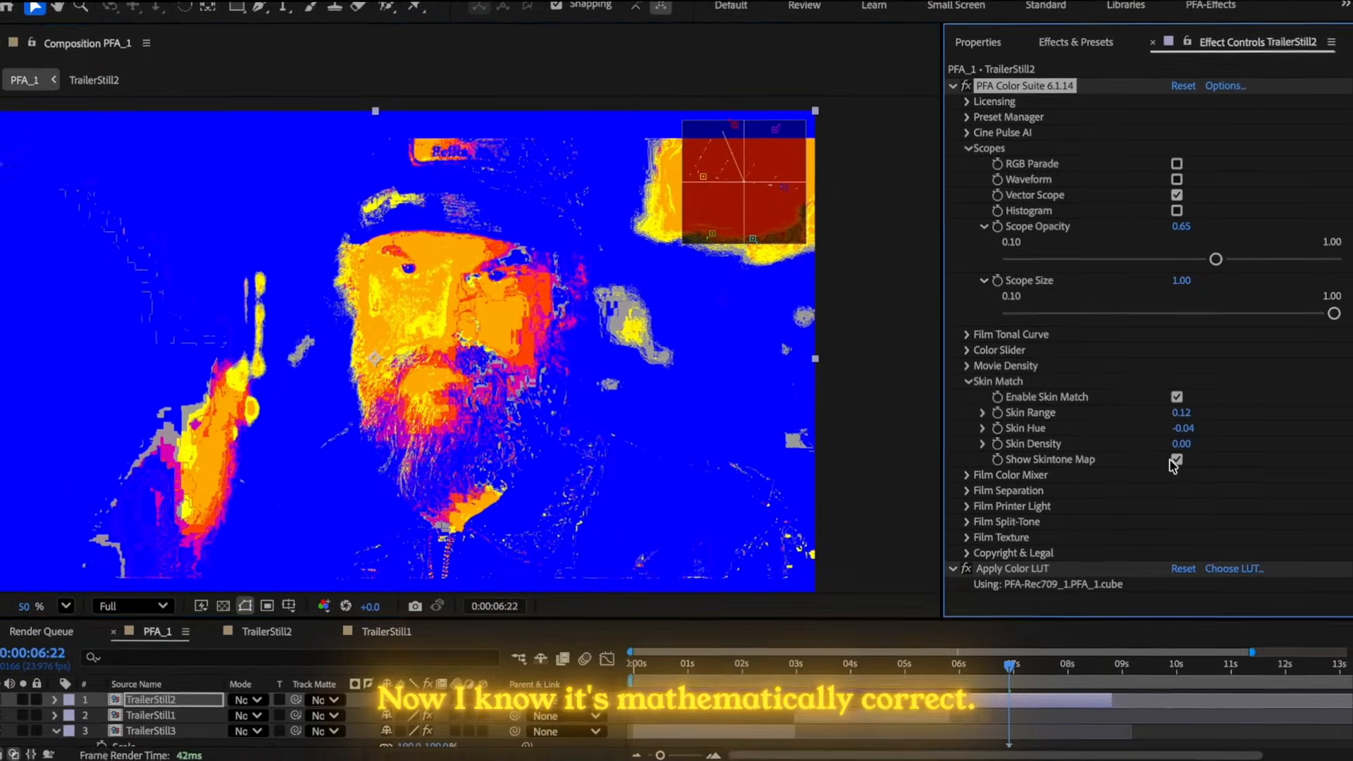
left_click(1195, 518)
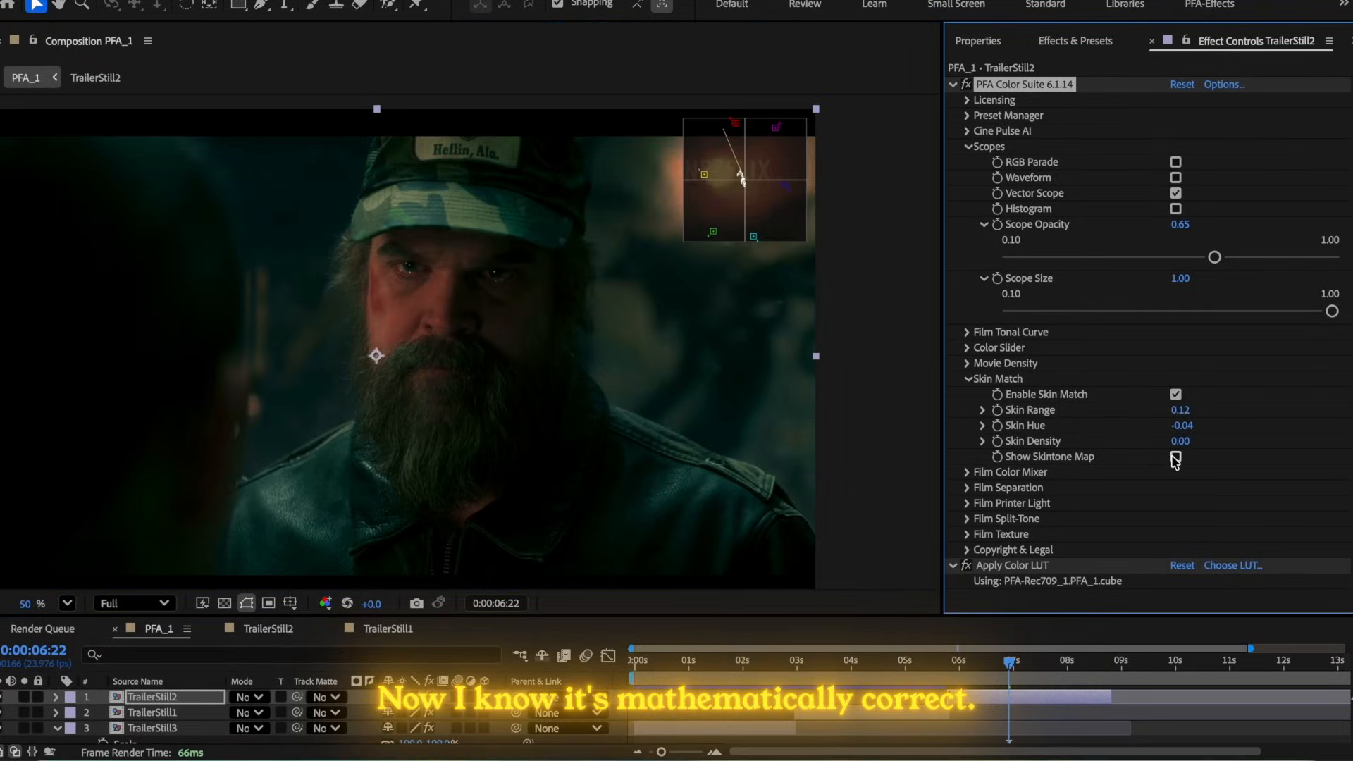
- Set the Skin Density to 0.34 and the Skin Hue to -0.01, and collapse the Skin Match settings
left_click_drag(1160, 442, 1229, 448)
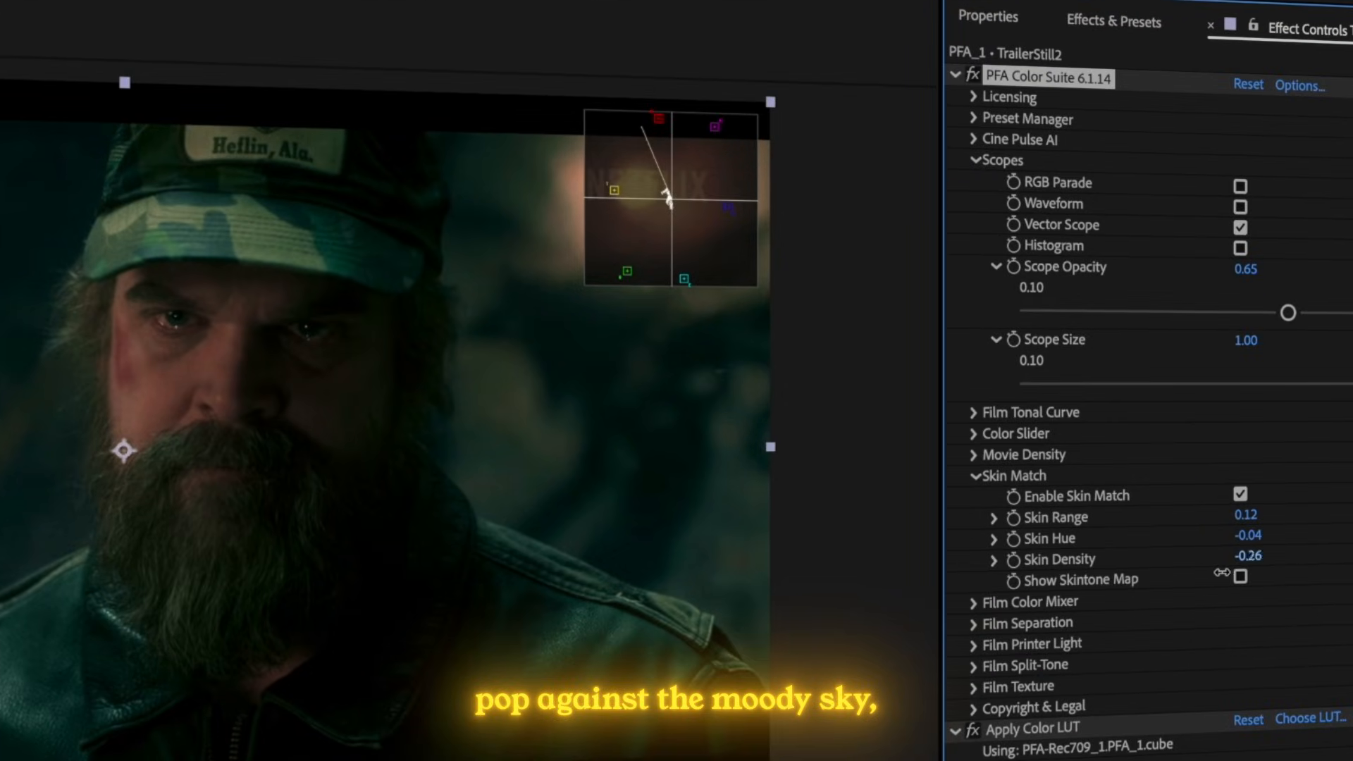
left_click_drag(1221, 572, 1304, 572)
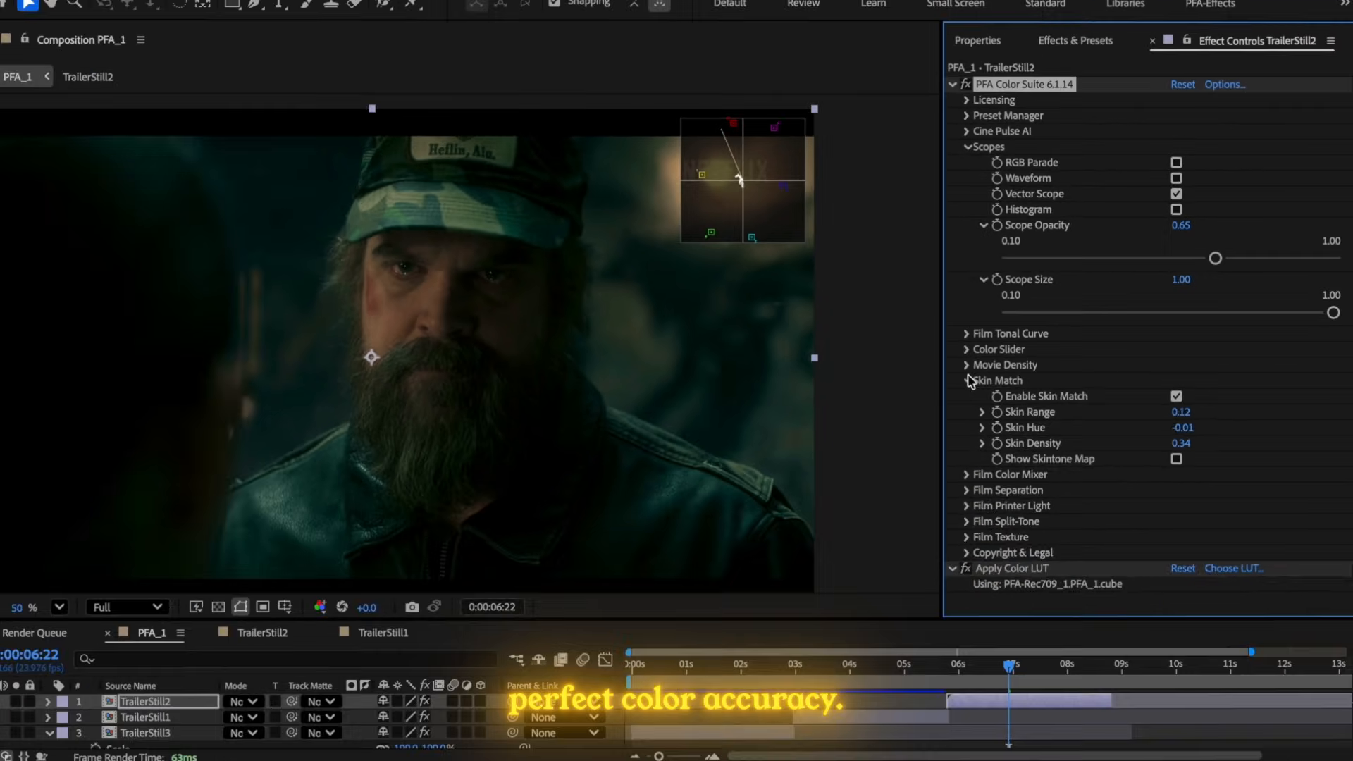
left_click(976, 476)
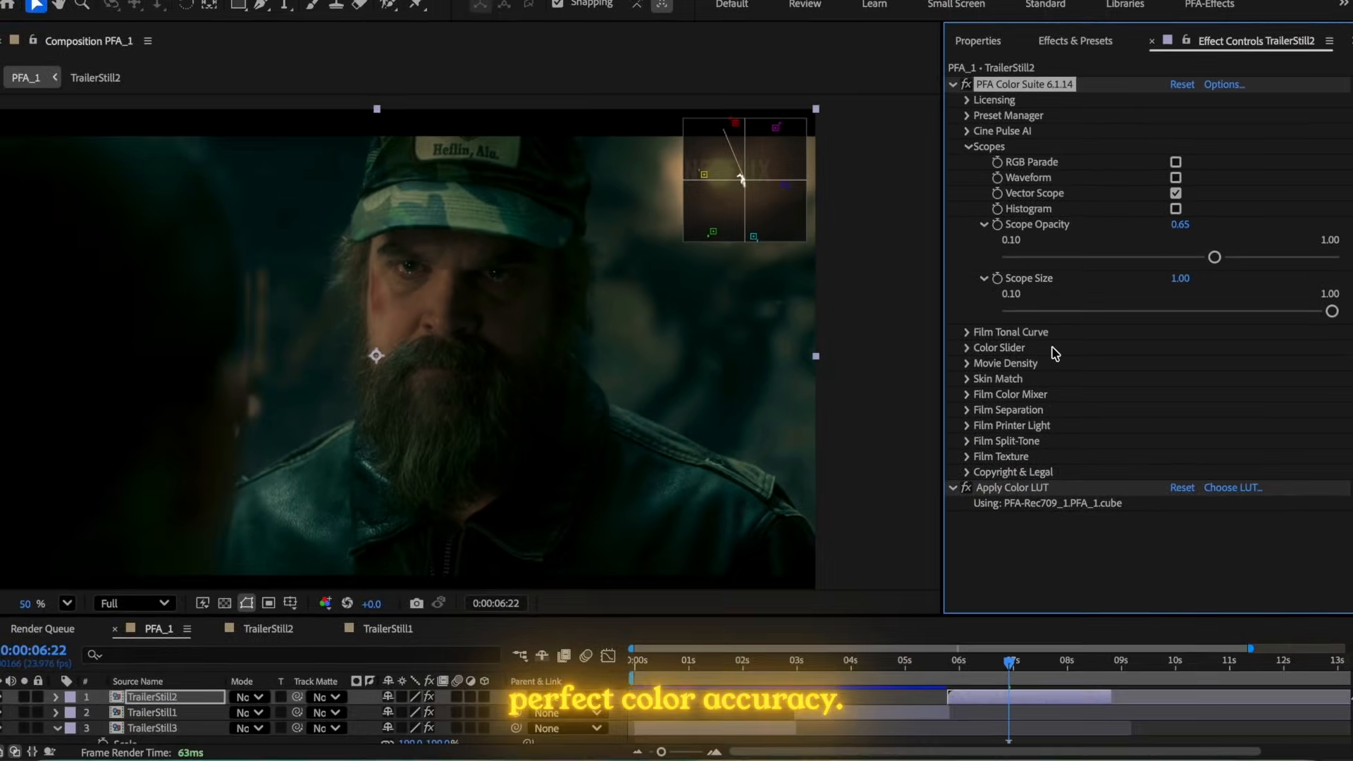
- Expand the Film Color Mixer settings and set Teal & Orange to 0.35
left_click(968, 394)
scroll(1099, 398, "down", 3)
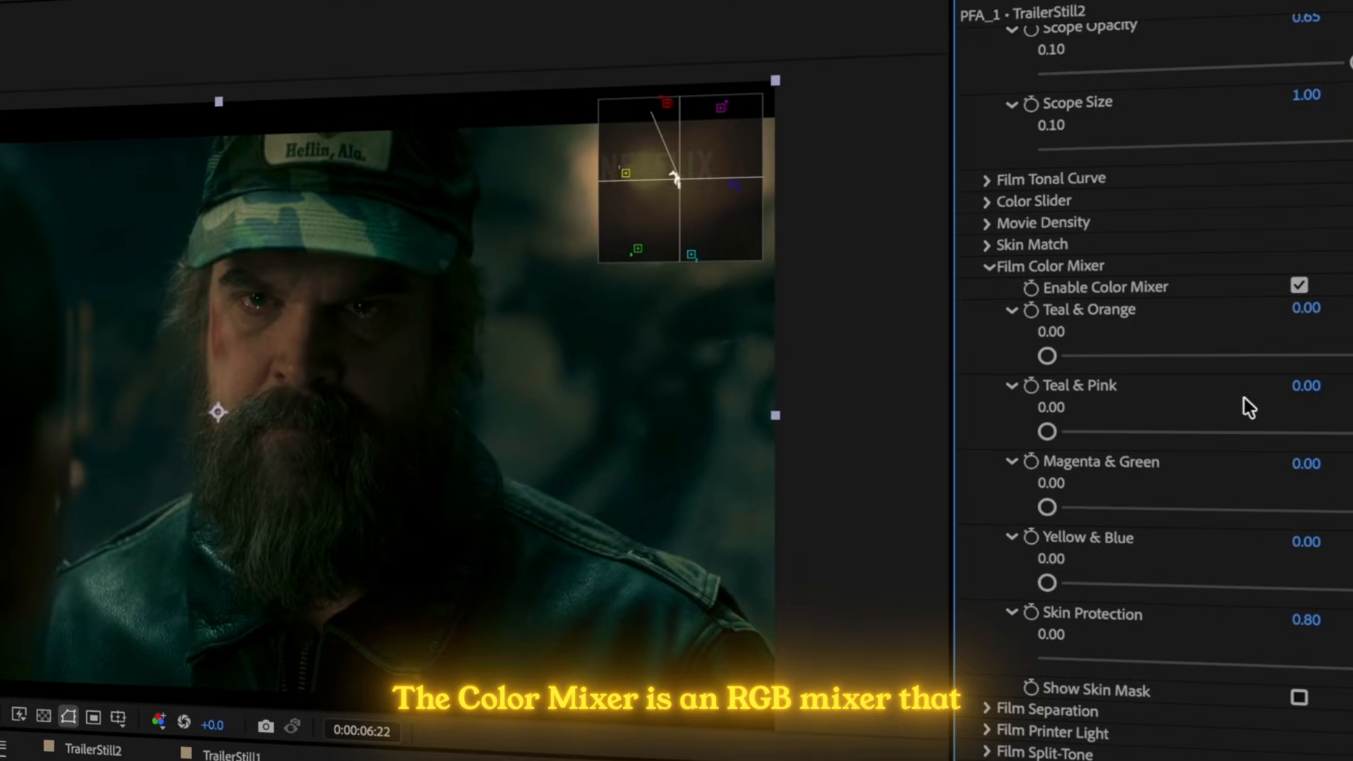
scroll(1180, 542, "down", 1)
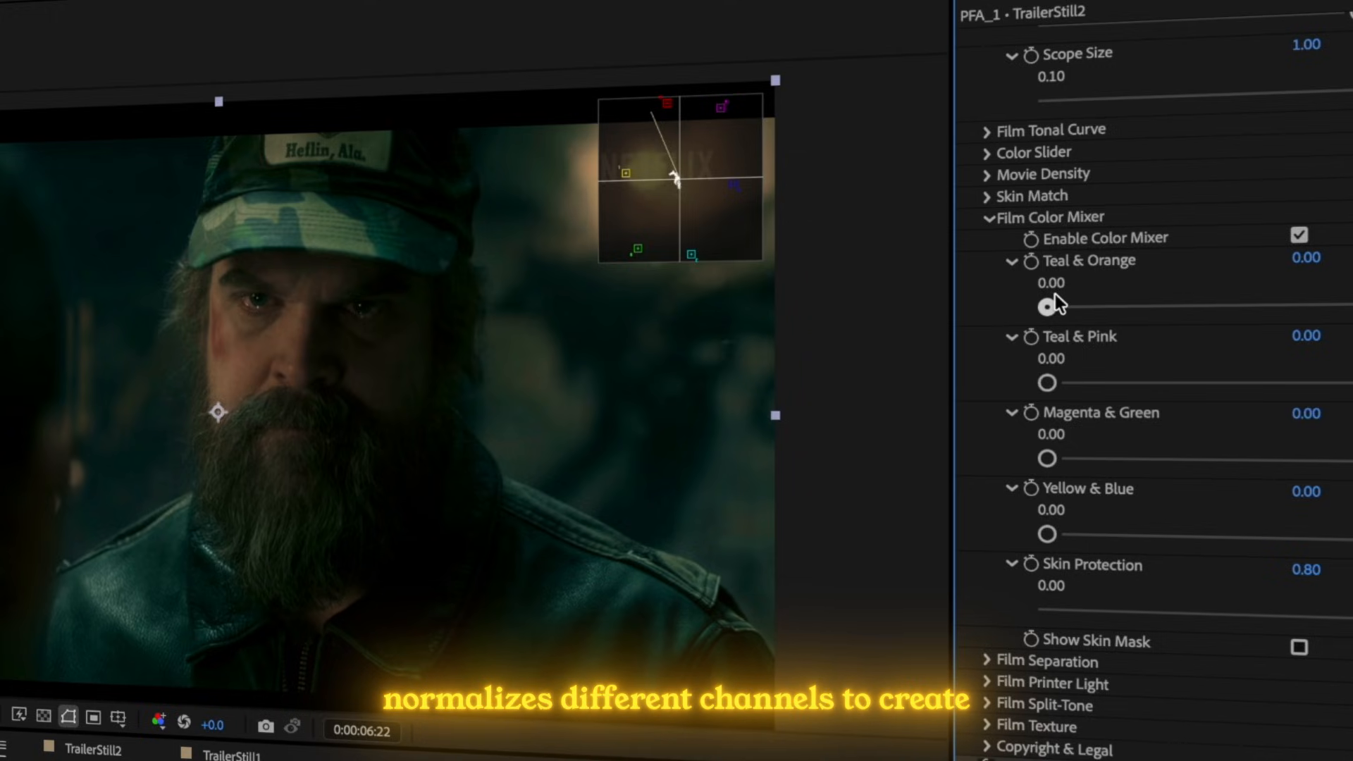
left_click_drag(1063, 307, 1348, 306)
left_click_drag(1160, 327, 1225, 325)
scroll(768, 130, "up", 2)
scroll(756, 185, "down", 2)
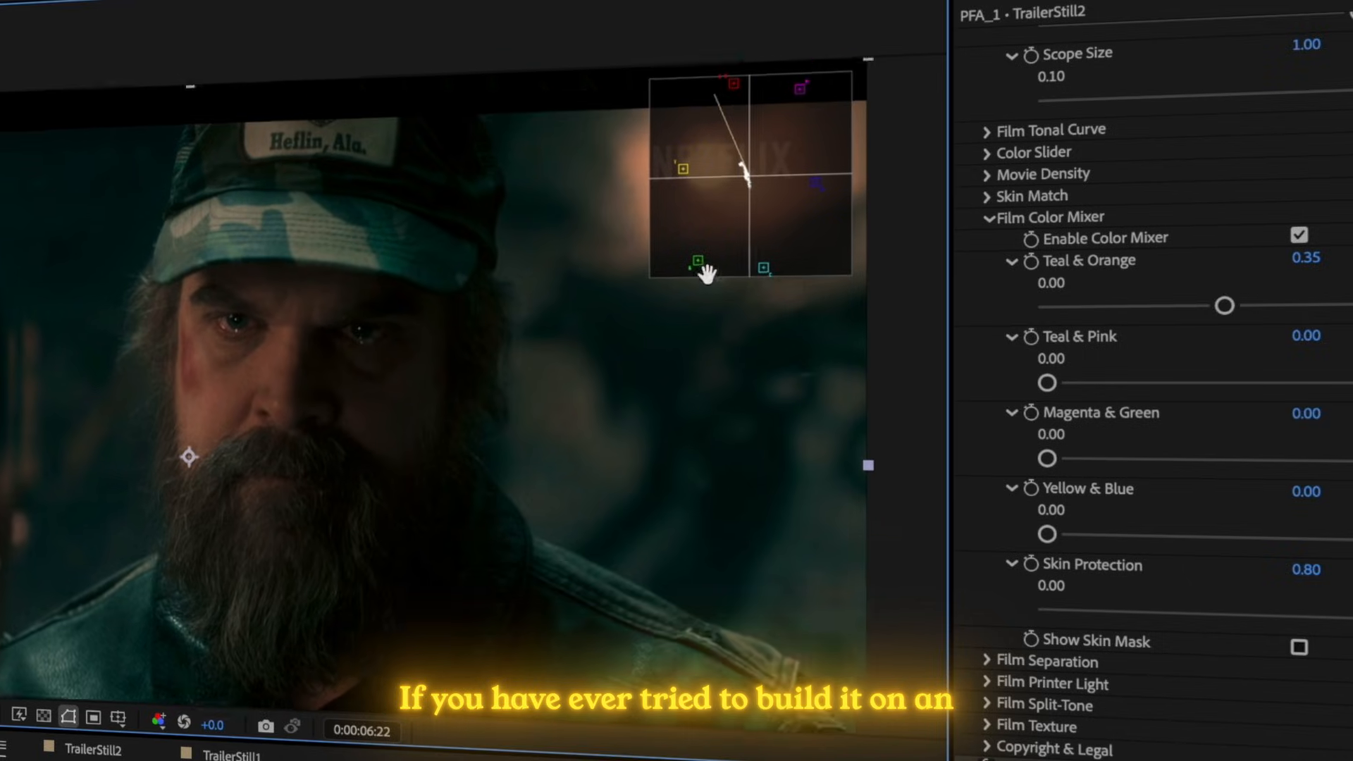
- Compare the image at several Teal & Orange strengths and settle the value at 0.20
left_click_drag(1225, 306, 1087, 308)
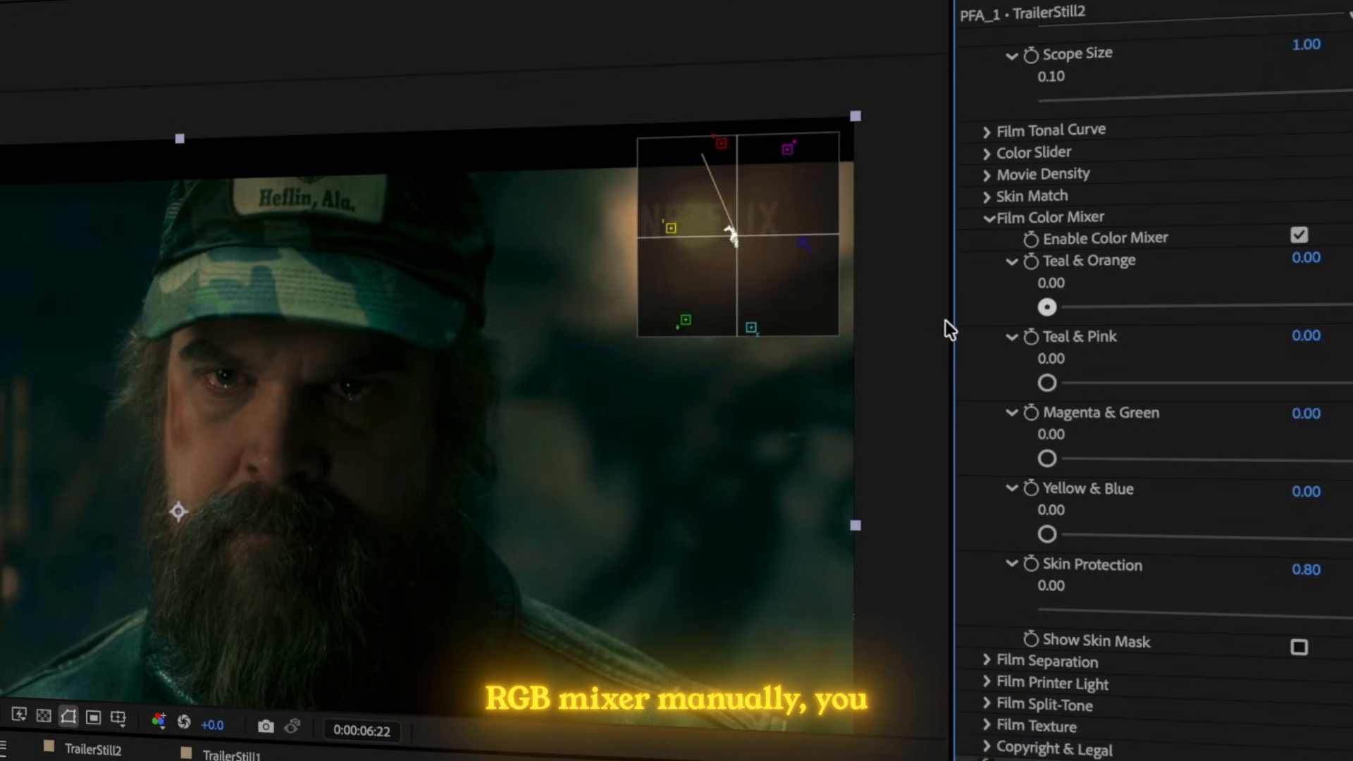
left_click_drag(1047, 316, 1205, 324)
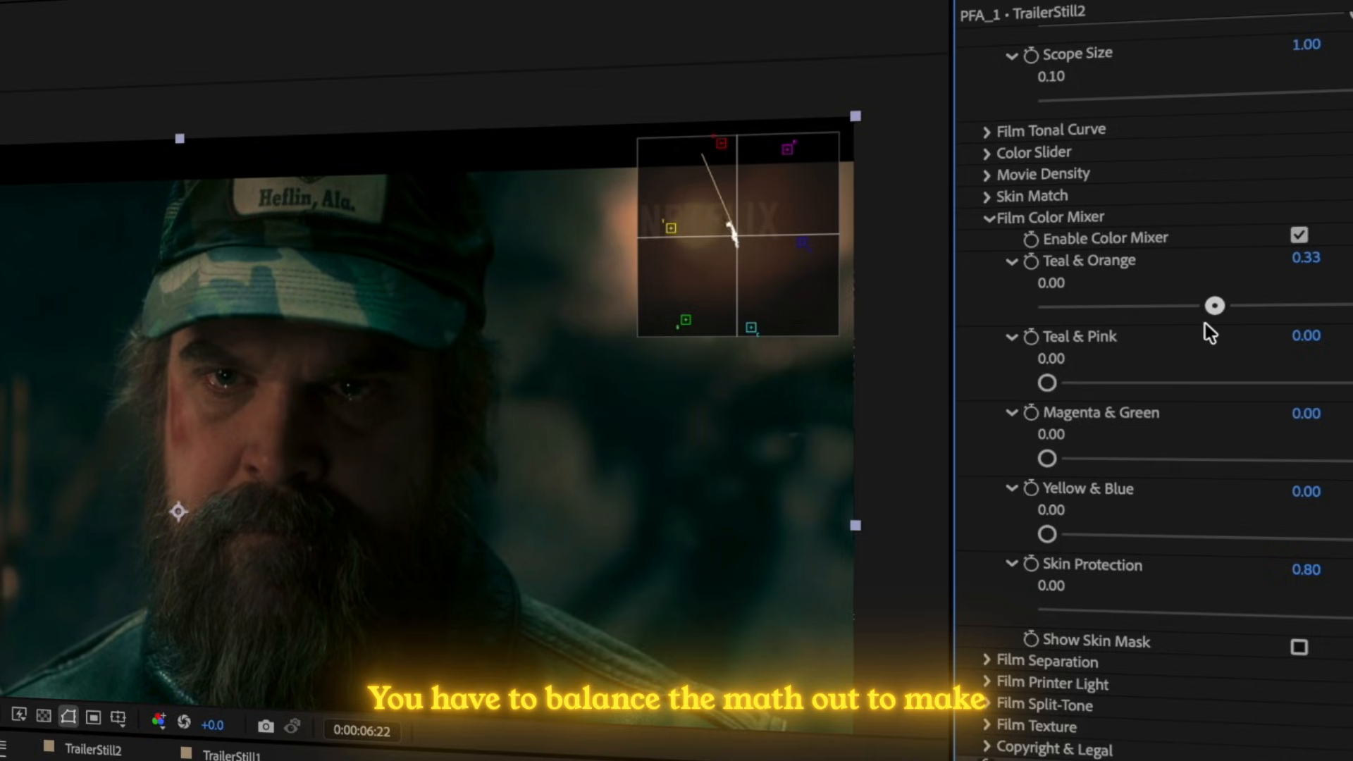
left_click_drag(1045, 333, 1160, 327)
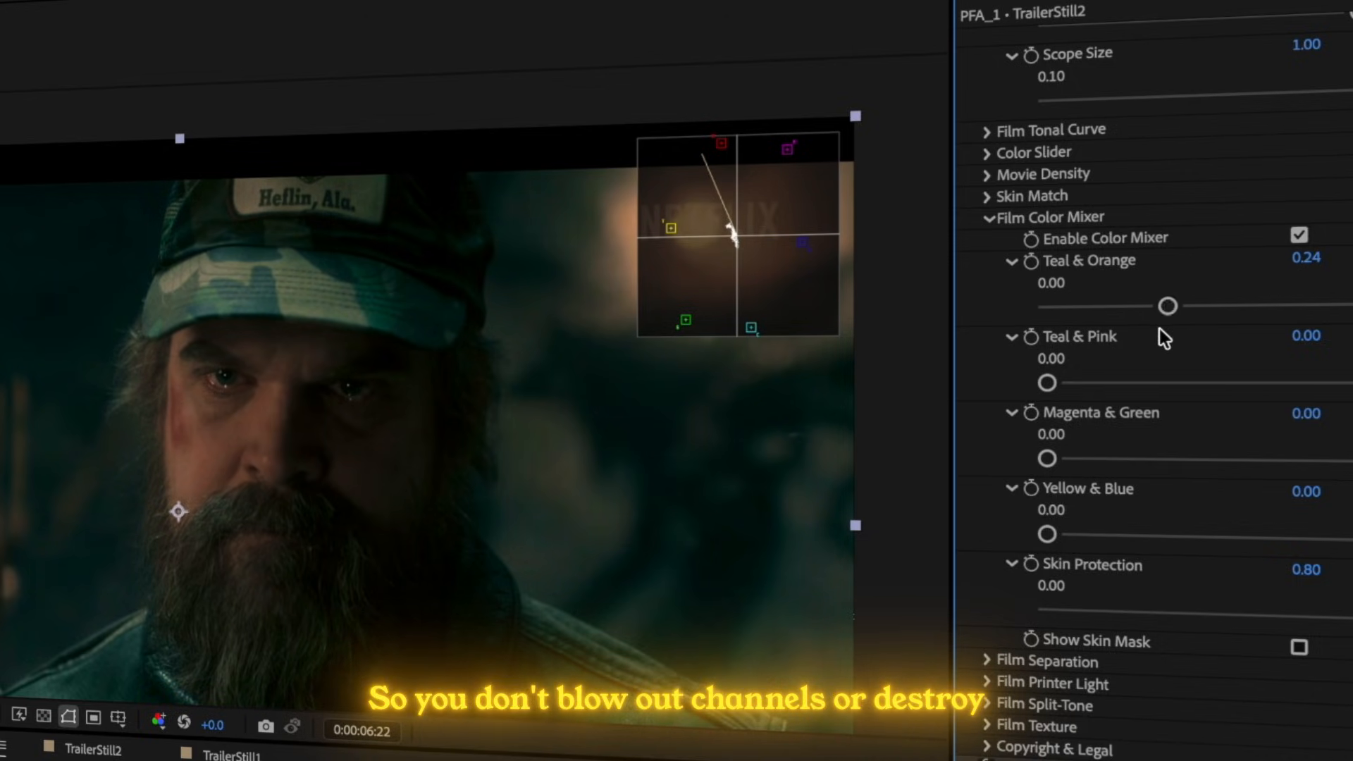
left_click_drag(1126, 316, 1136, 316)
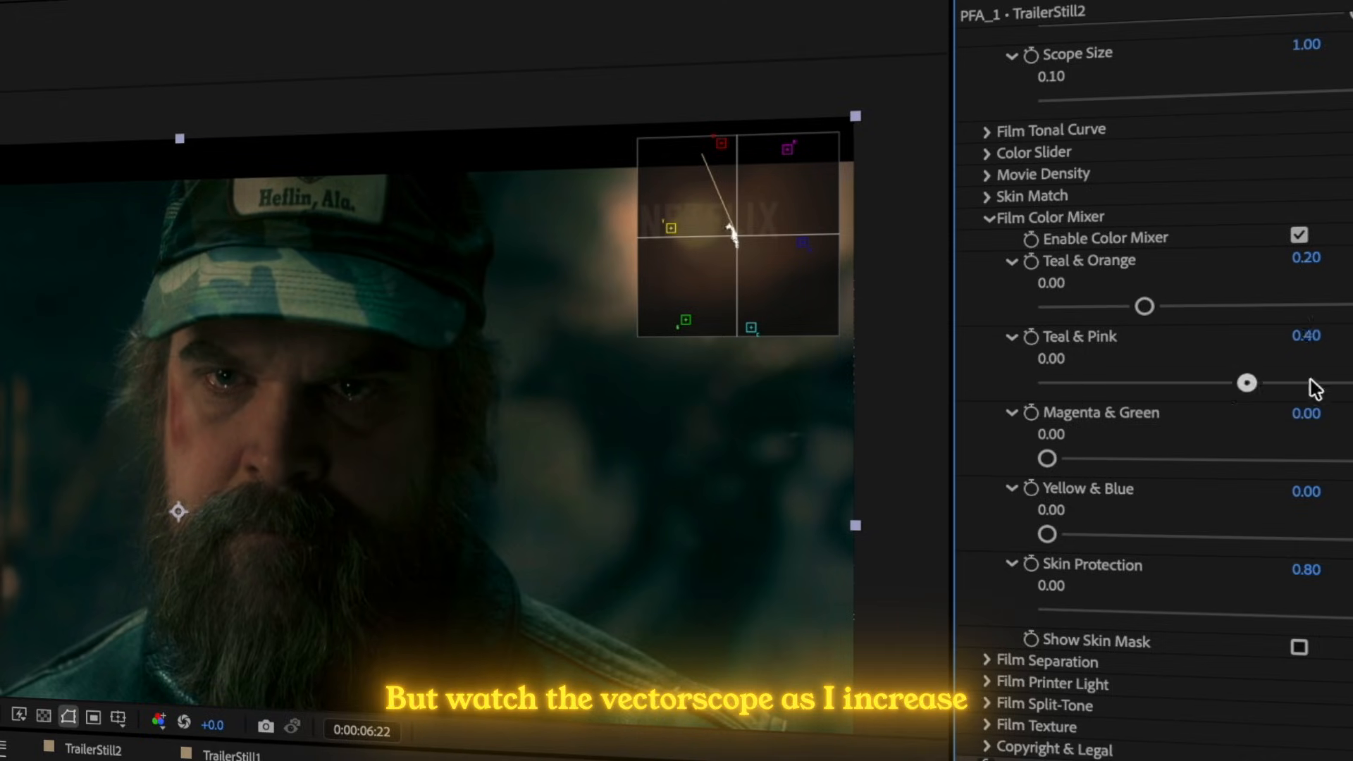
- Try out stronger Teal & Pink values in the Film Color Mixer and return the setting to 0.00
left_click_drag(1352, 384, 1047, 382)
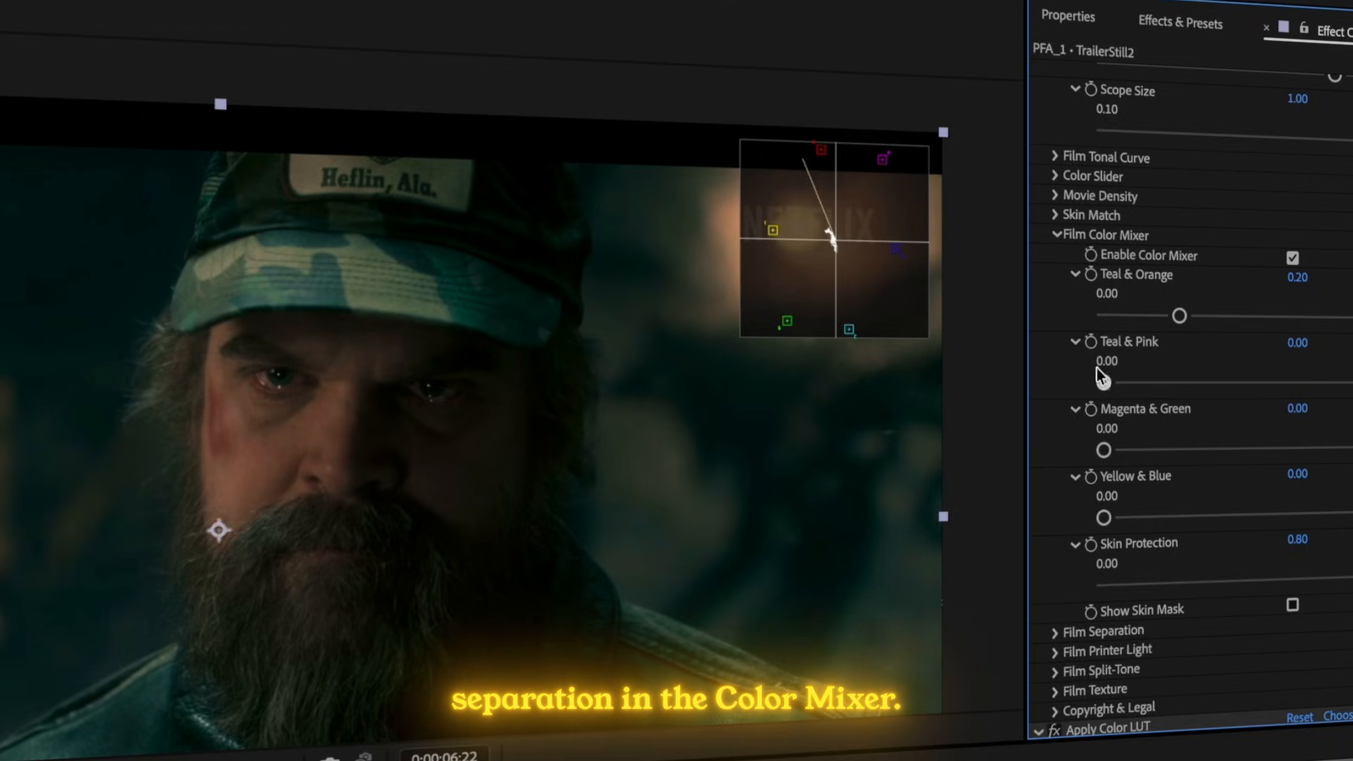
left_click_drag(1339, 382, 1352, 382)
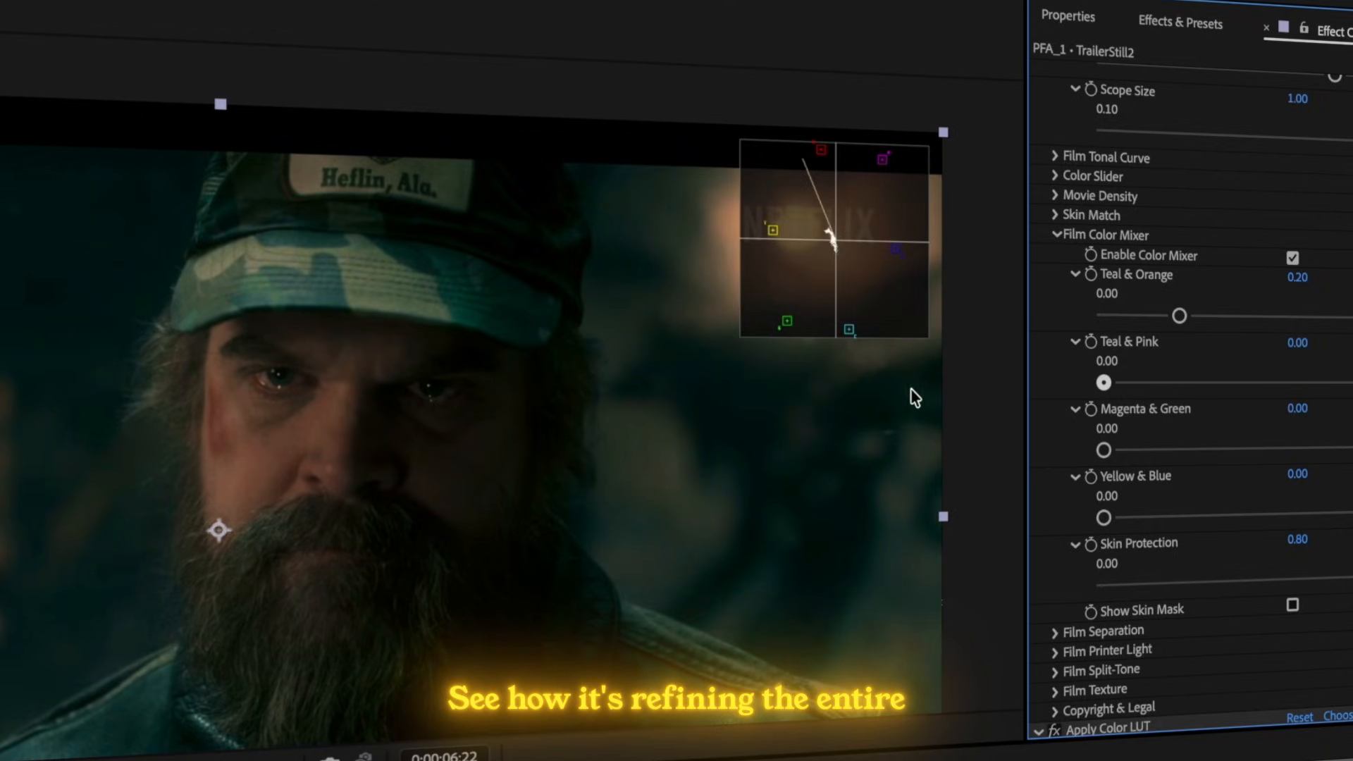
- Set Teal & Orange to 0.36 in the Film Color Mixer
left_click_drag(1352, 318, 1232, 347)
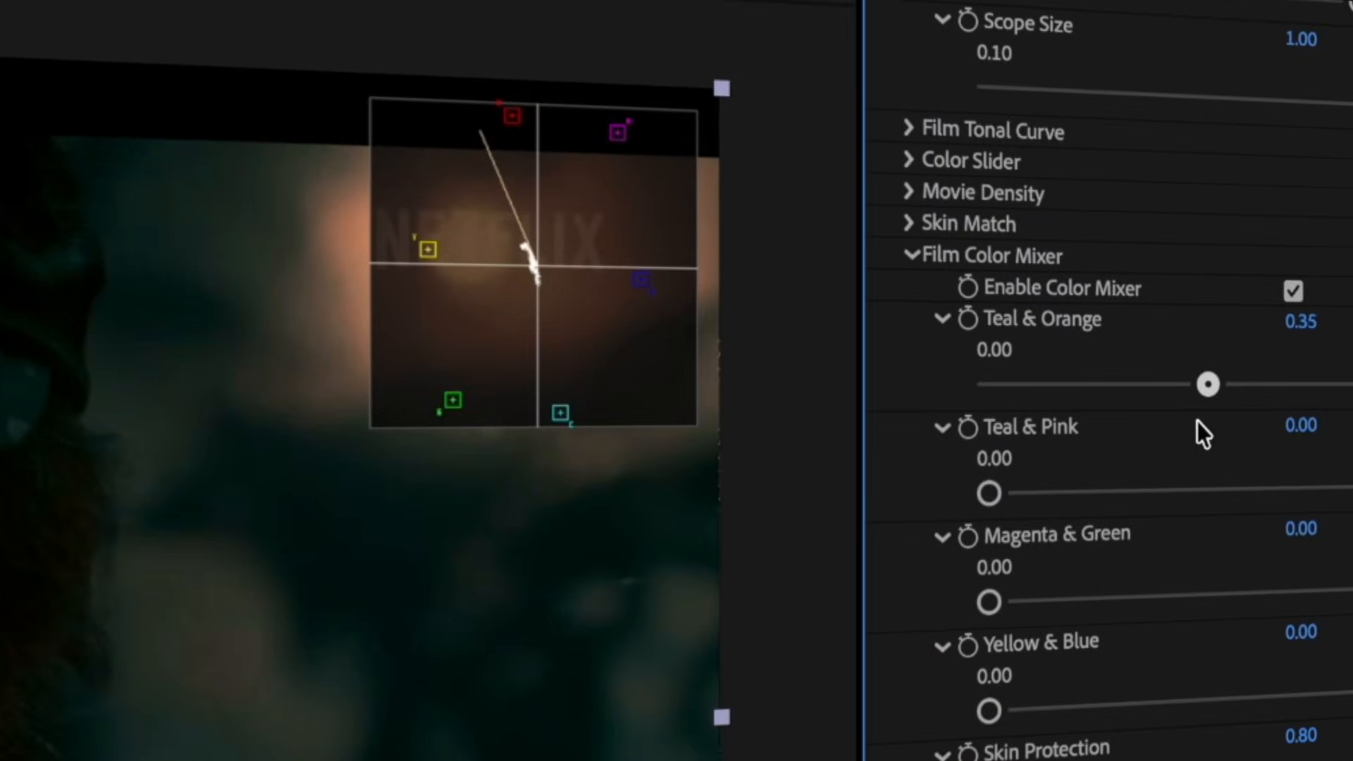
left_click_drag(1198, 421, 1202, 421)
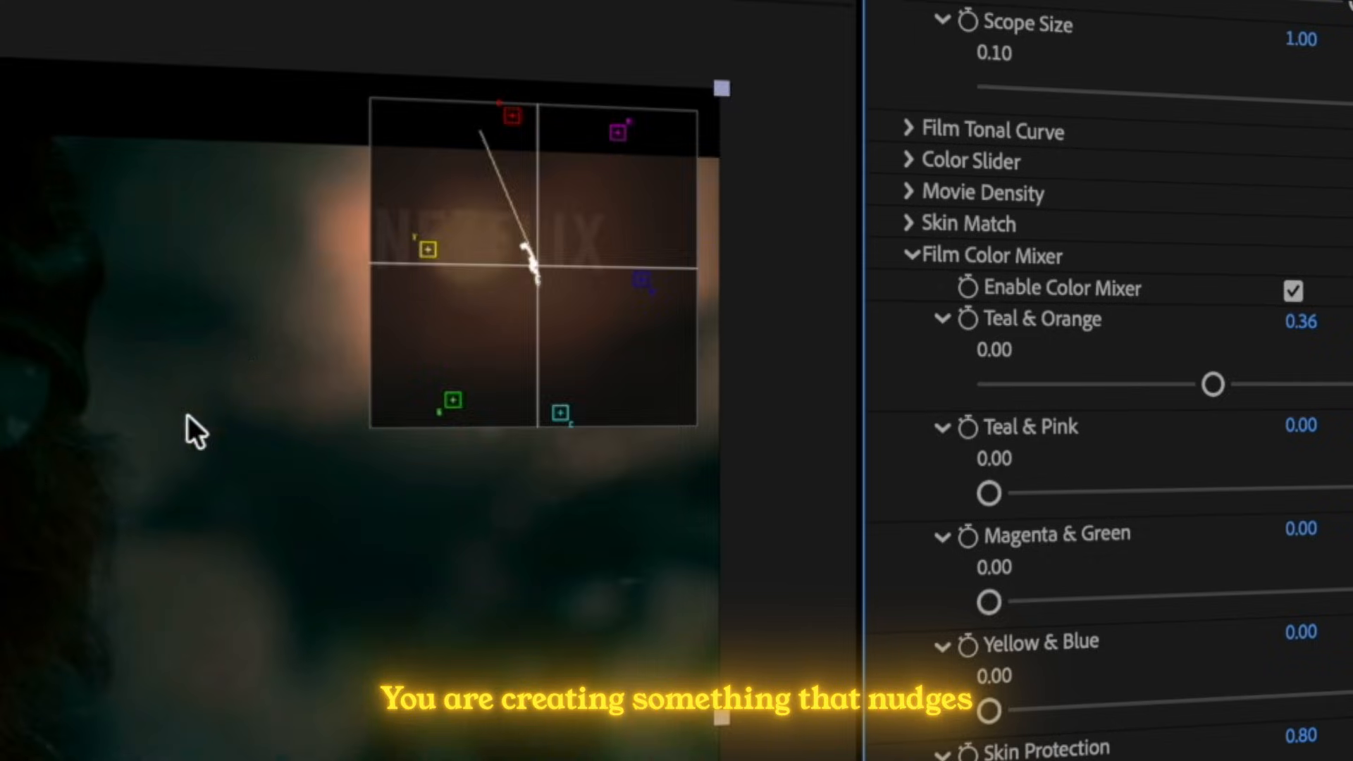
scroll(188, 416, "down", 5)
scroll(223, 613, "up", 2)
- Compare the image with the Film Color Mixer disabled and enabled, and collapse its settings
left_click(1292, 290)
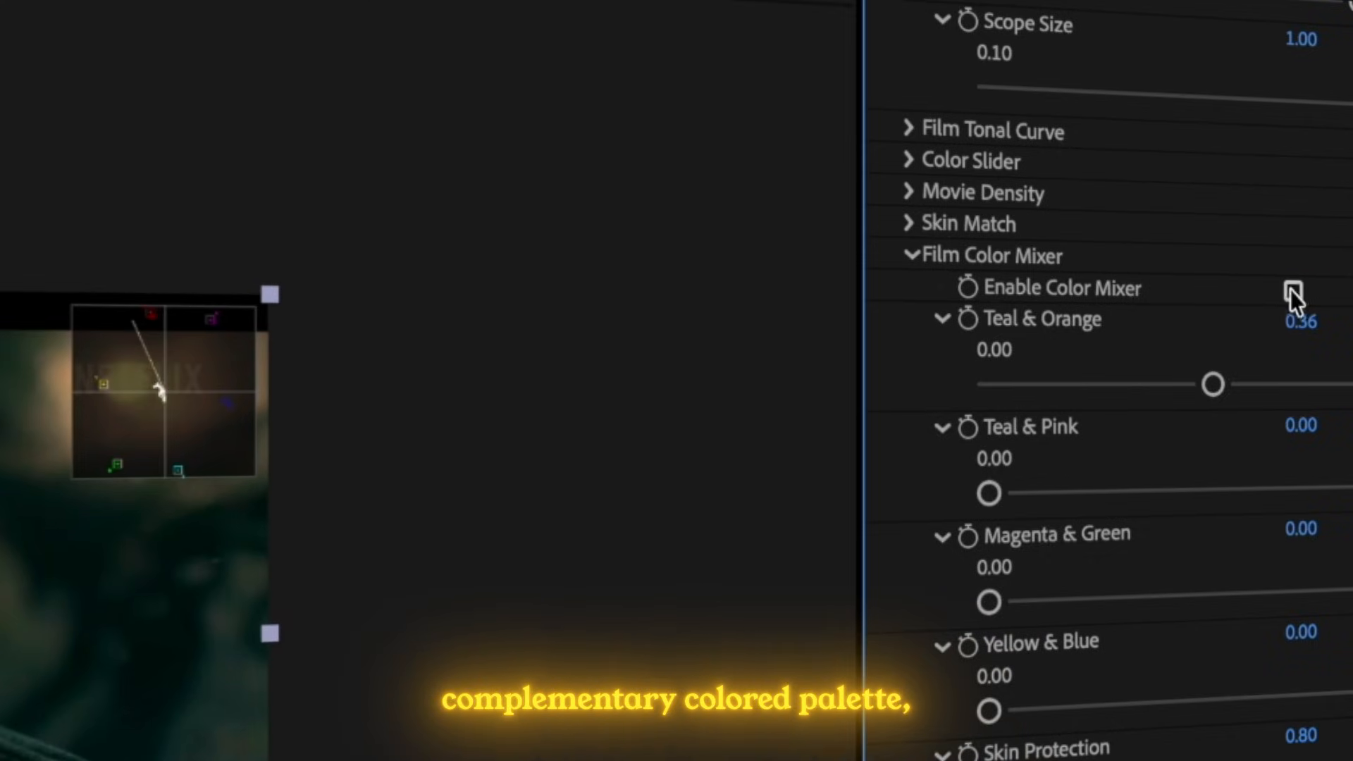
scroll(337, 509, "up", 1)
left_click(1297, 290)
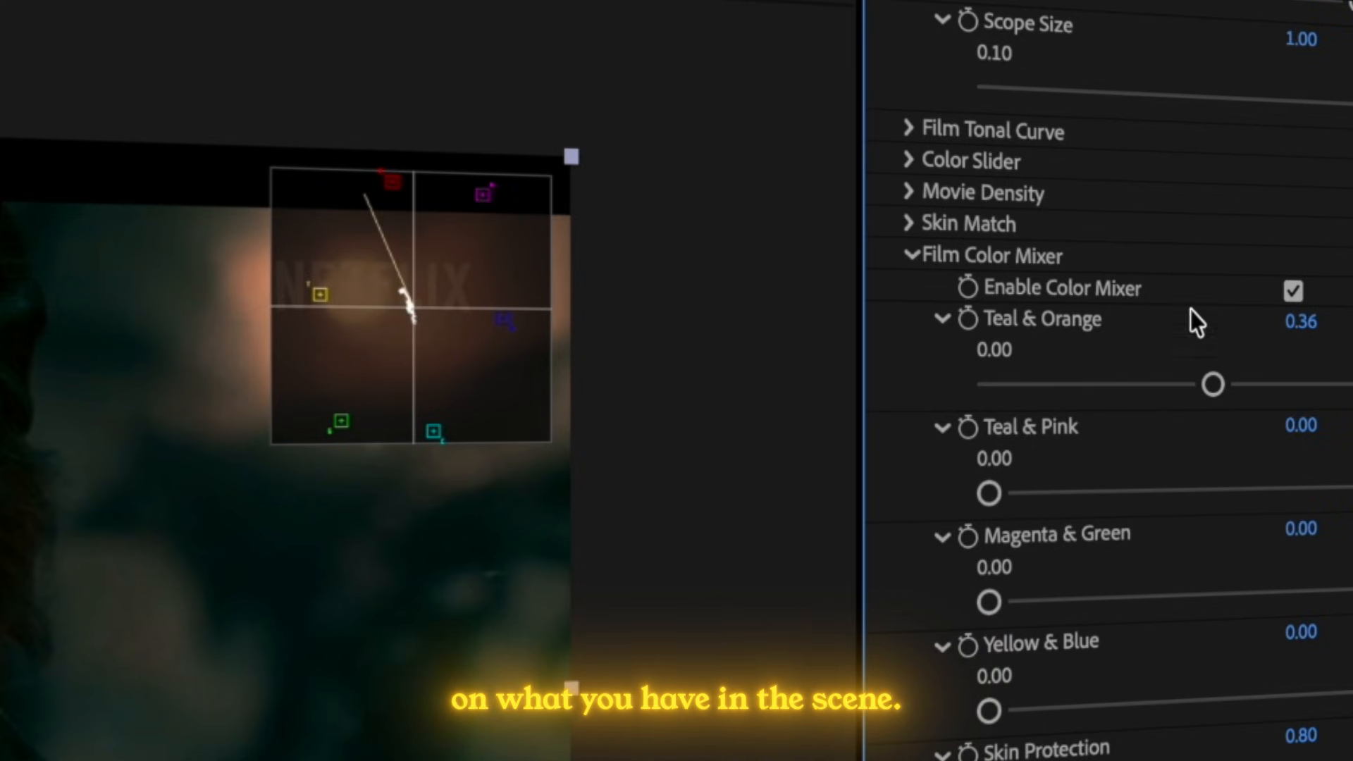
left_click_drag(991, 493, 866, 500)
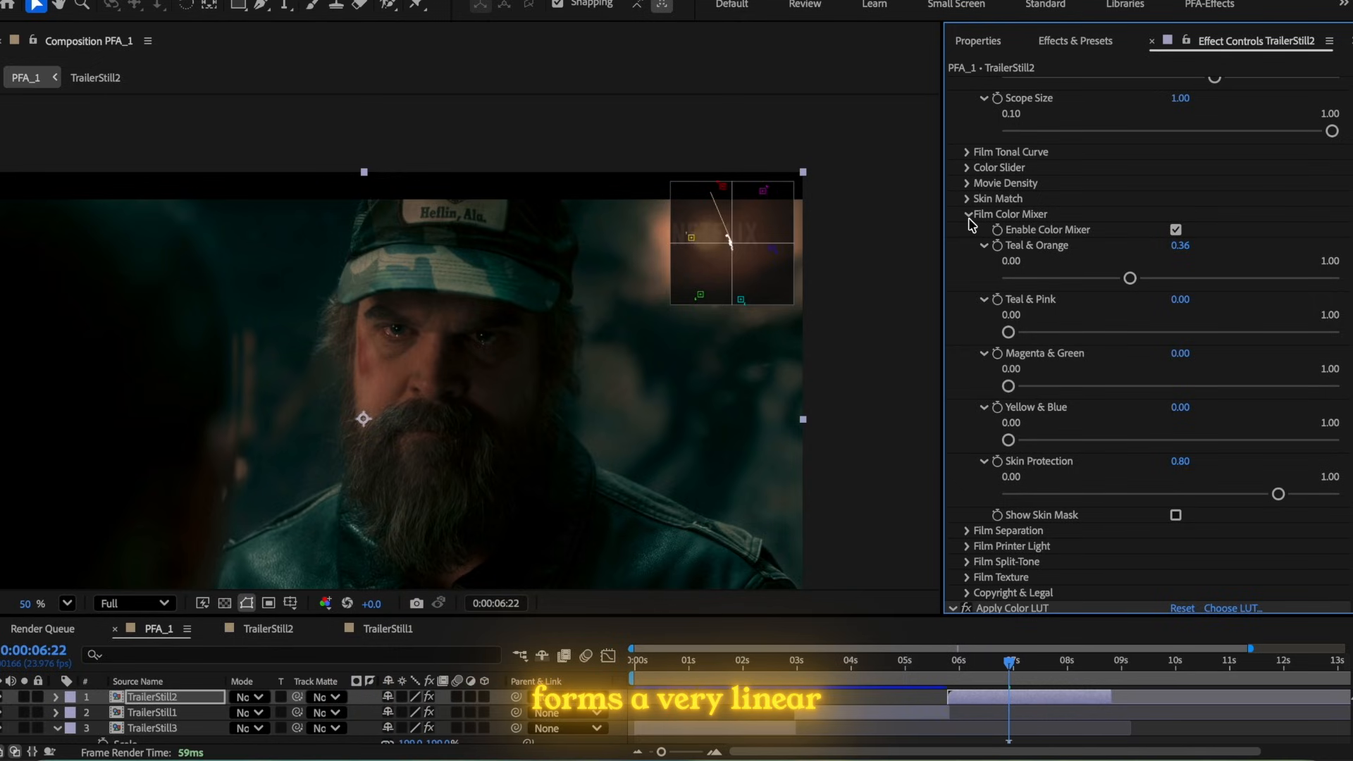
left_click(969, 216)
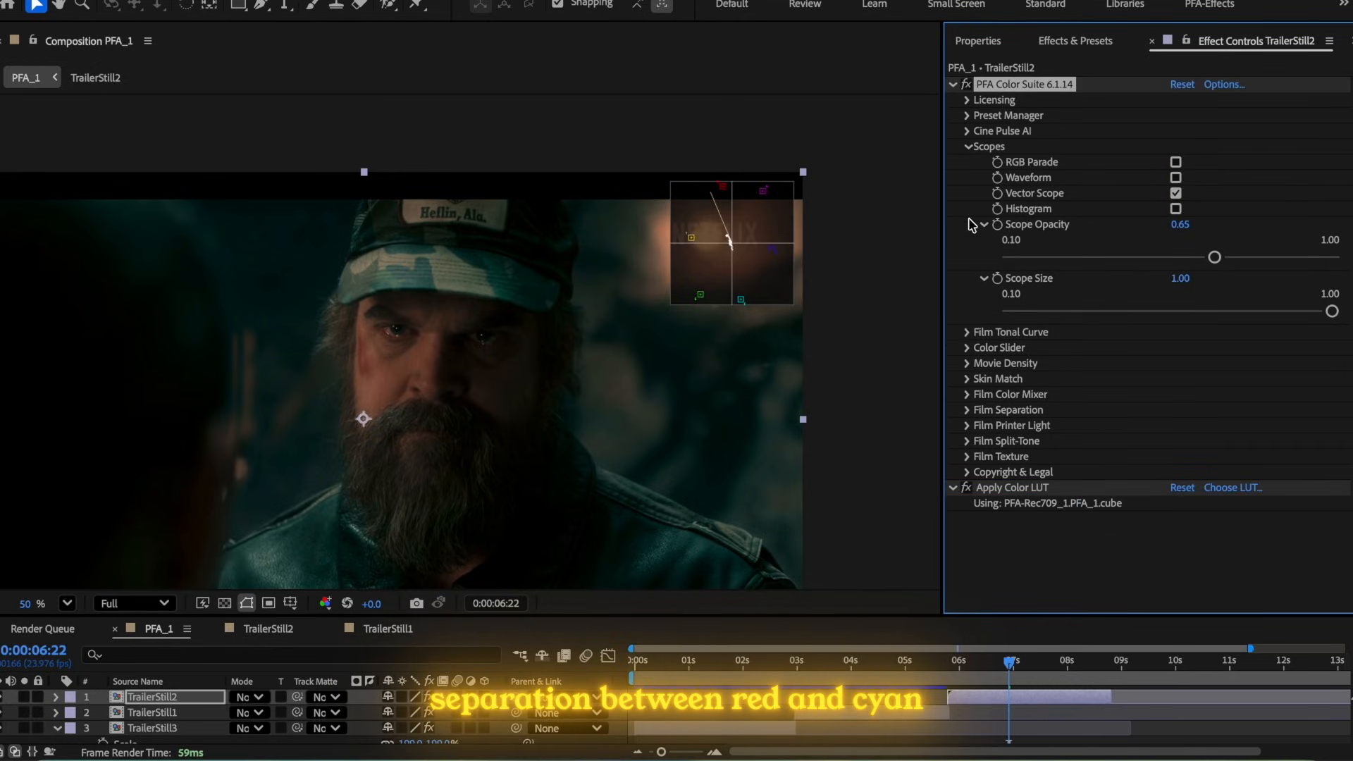
- Reopen the Film Color Mixer settings and readjust the Teal & Orange and Teal & Pink amounts
left_click(967, 394)
scroll(1090, 477, "down", 1)
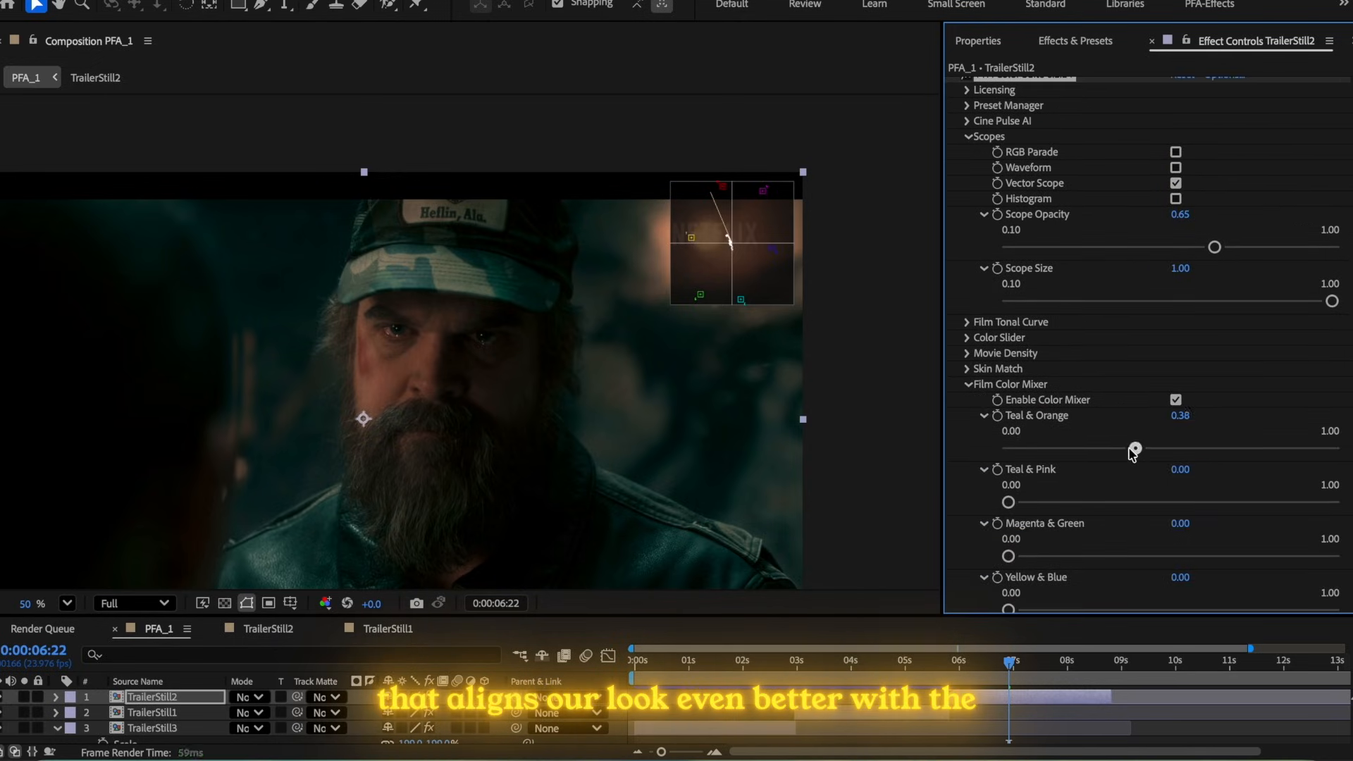
left_click_drag(1016, 467, 967, 460)
left_click_drag(1027, 503, 1167, 503)
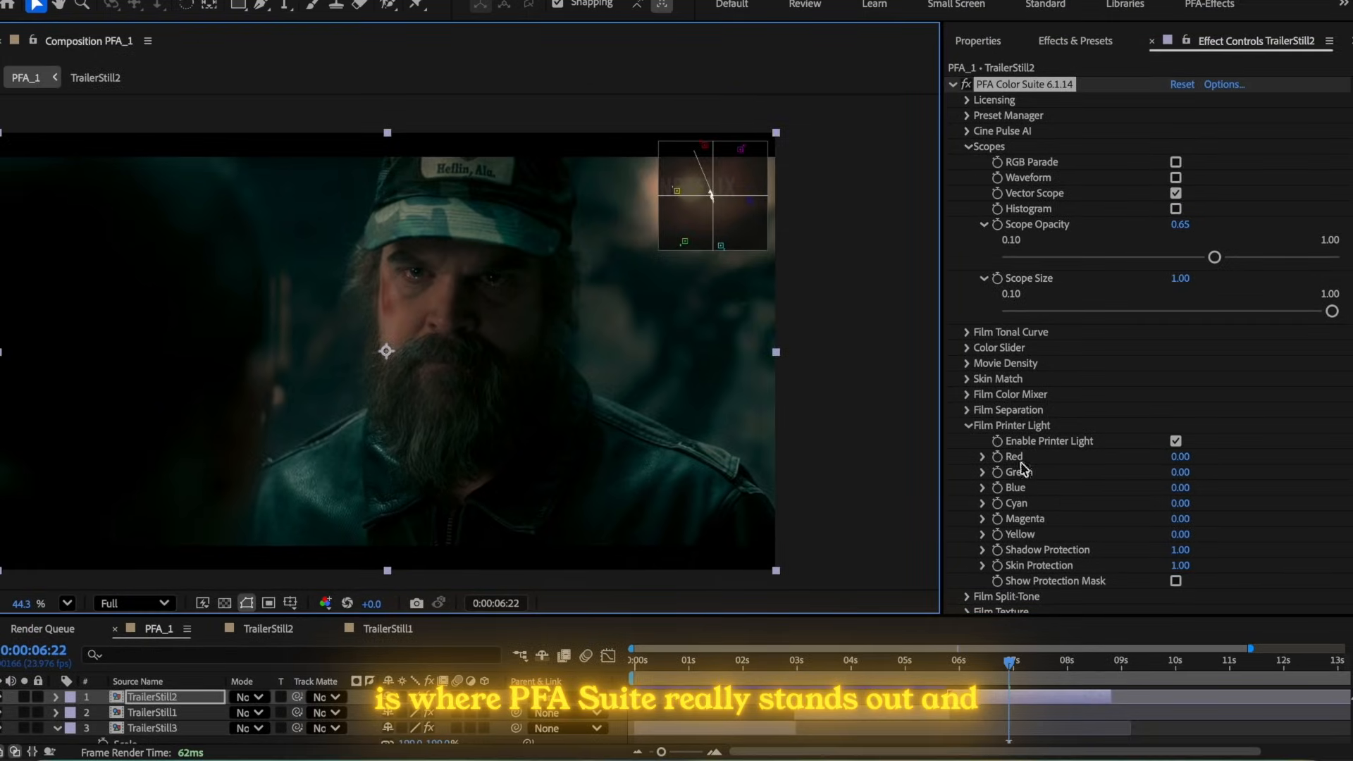
- Preview and hide the Film Printer Light protection mask, and set Red to -0.04 and Green to 0.38
left_click(1175, 581)
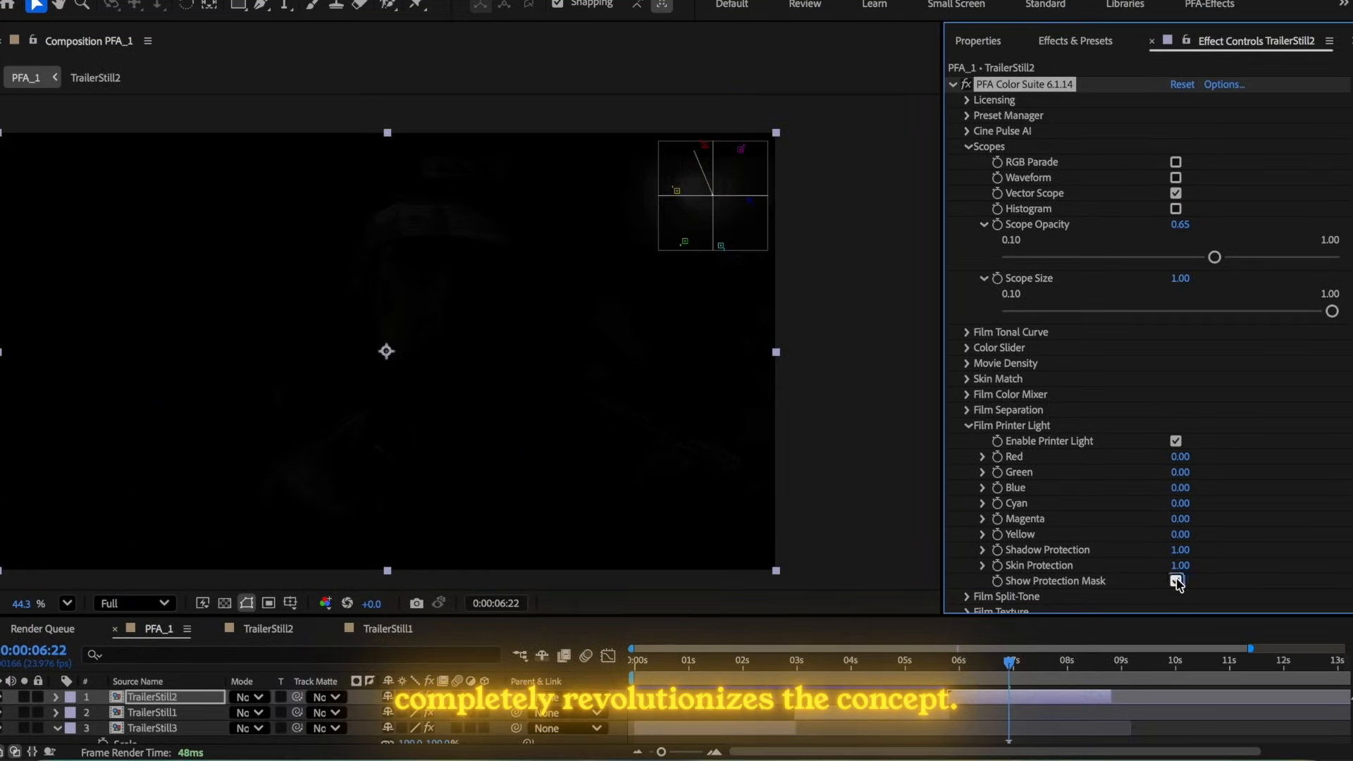
left_click(1175, 581)
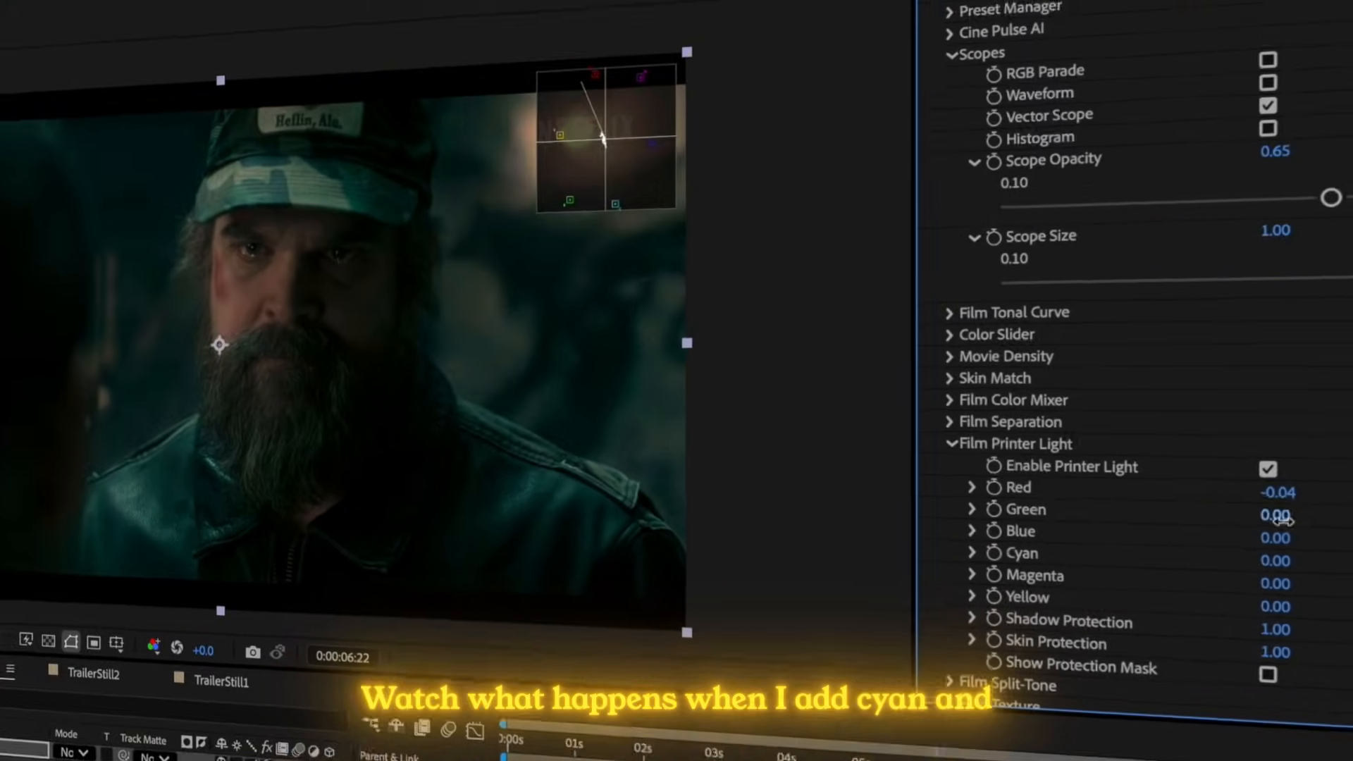
mouse_move(1336, 530)
left_mouse_down()
mouse_move(1286, 528)
mouse_move(1348, 528)
left_mouse_up()
scroll(531, 249, "up", 2)
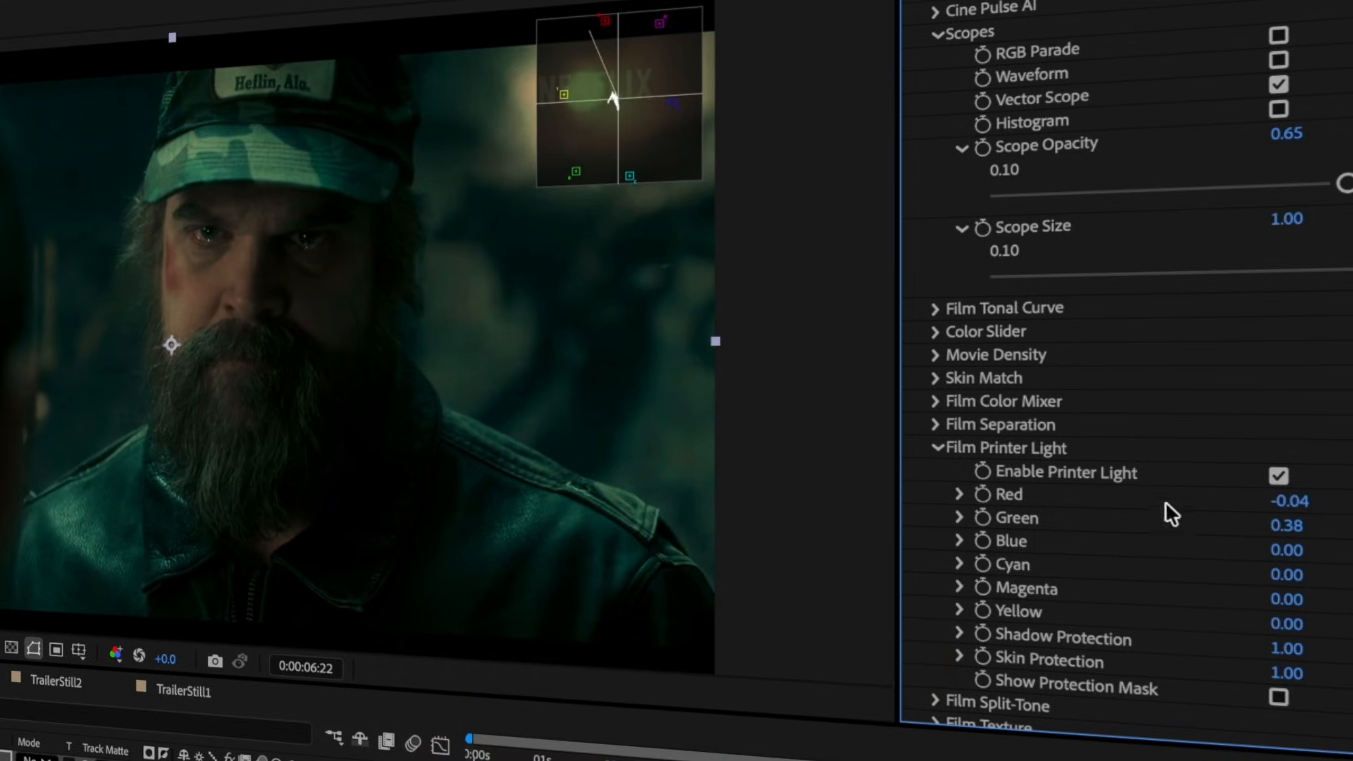
- Set Cyan to 0.22 in Film Printer Light and tune Shadow Protection to about 0.66 with the protection mask shown
left_click_drag(1317, 572, 1338, 604)
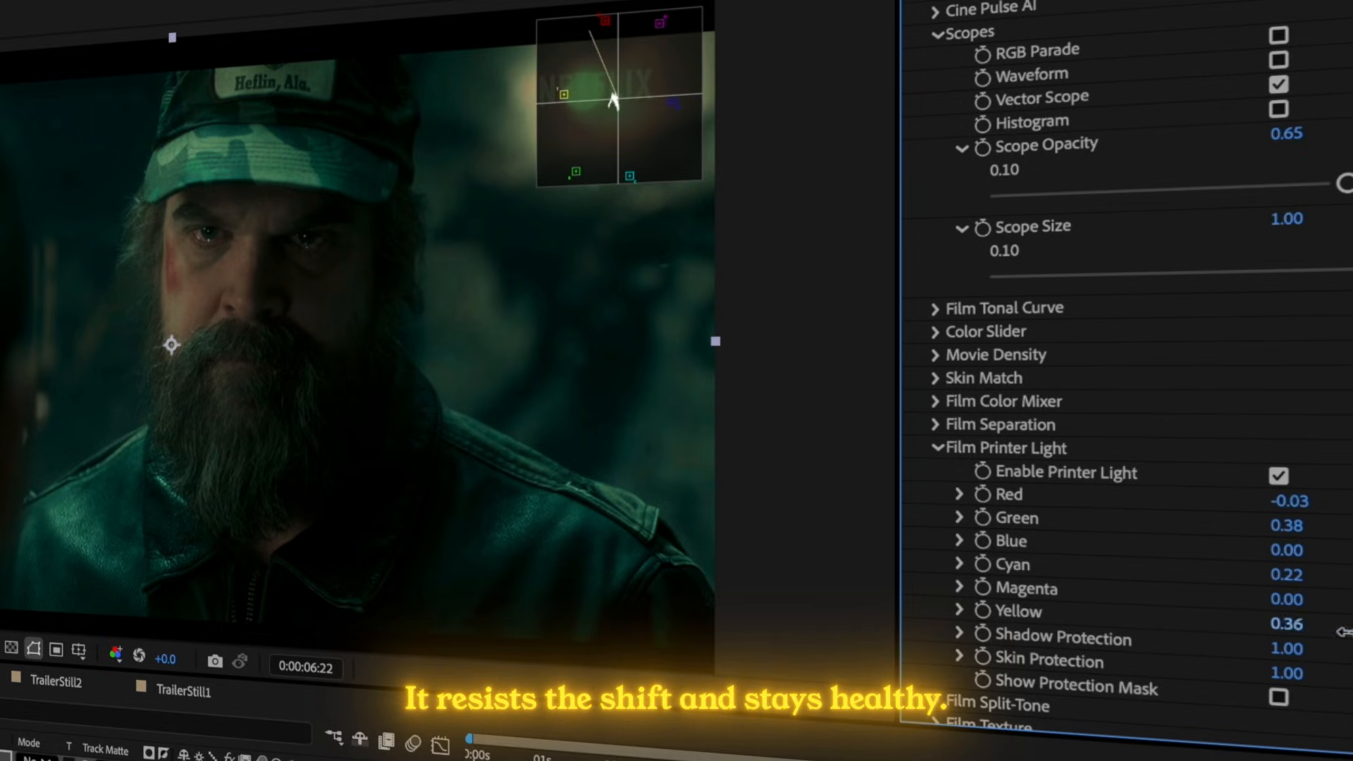
mouse_move(1274, 631)
left_mouse_down()
mouse_move(1297, 629)
mouse_move(1273, 628)
left_mouse_up()
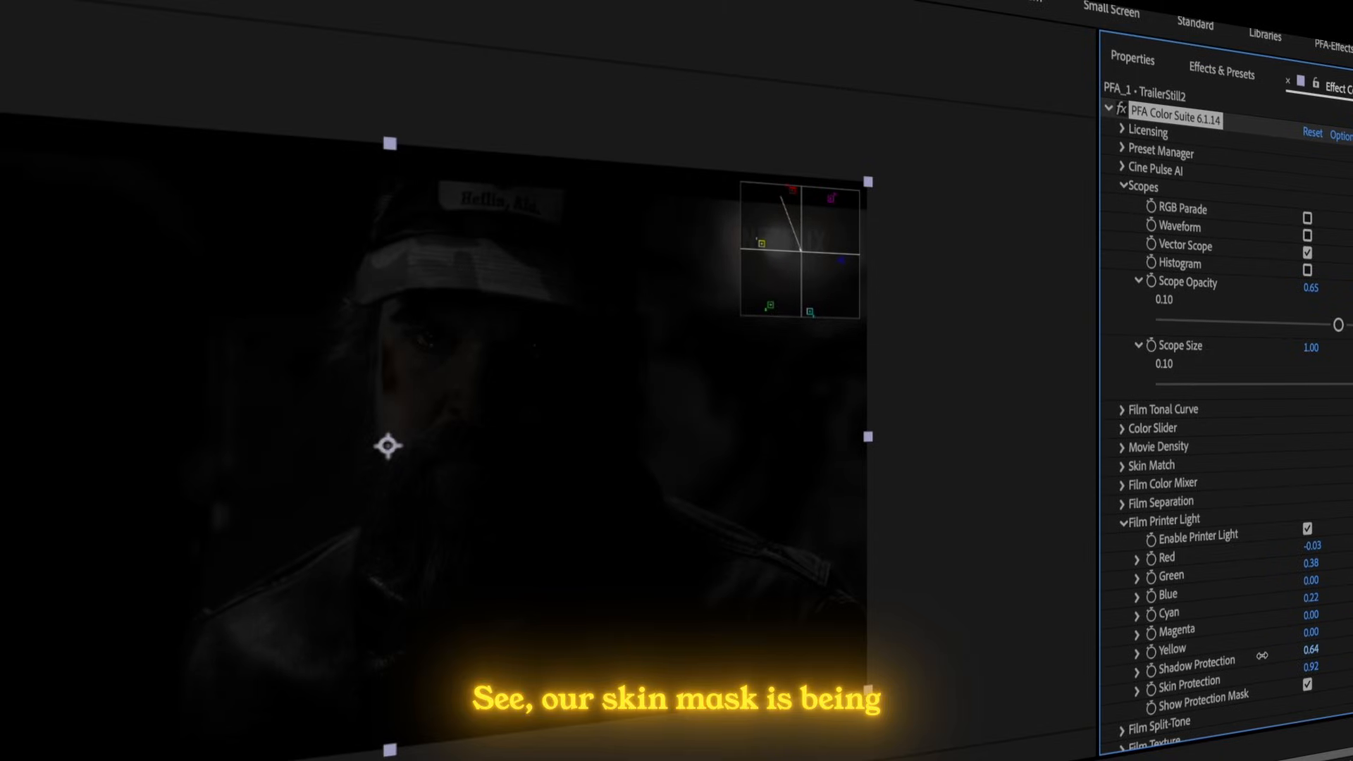
mouse_move(1262, 656)
left_mouse_down()
mouse_move(1244, 659)
mouse_move(1320, 665)
mouse_move(1272, 676)
mouse_move(1334, 668)
left_mouse_up()
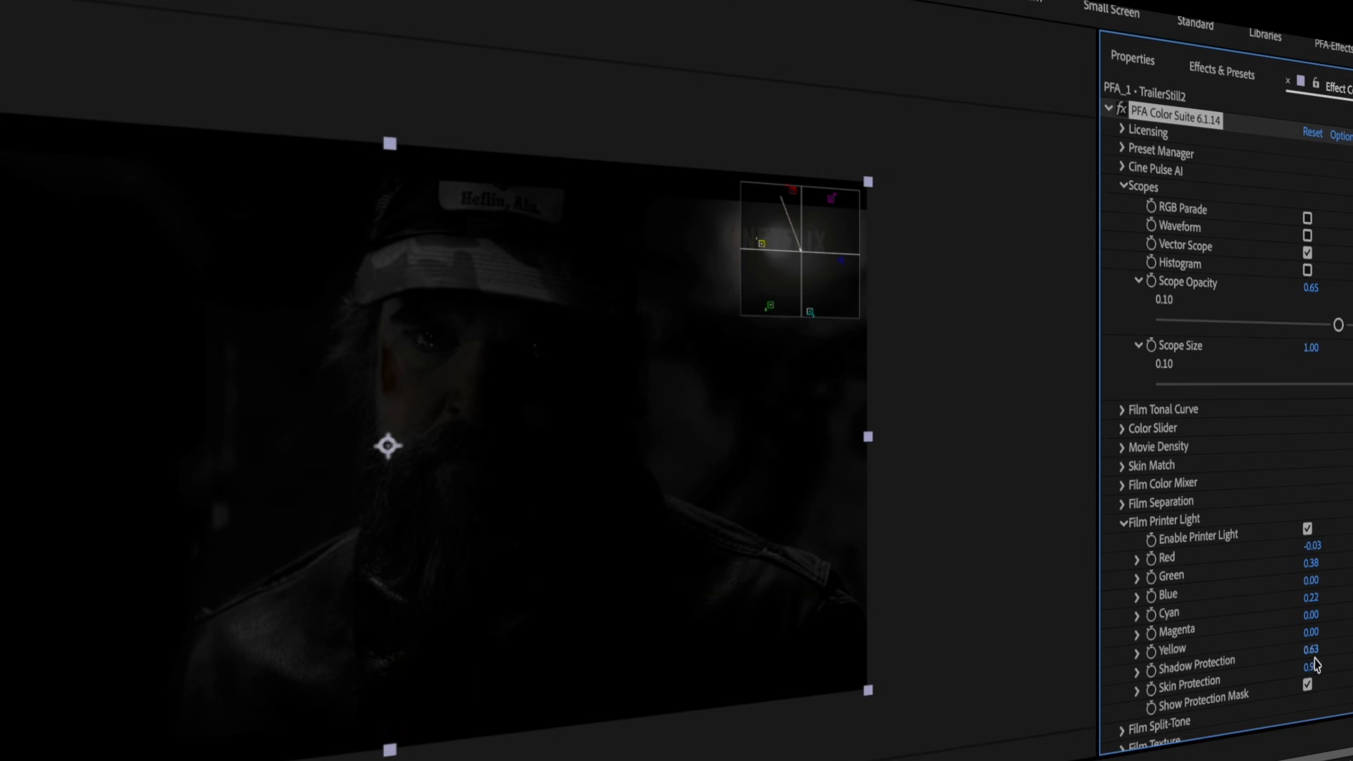
- Reset the printer light's Red, Green, Blue and Magenta to 0 and try Cyan at 0.36
mouse_move(1182, 457)
left_mouse_down()
mouse_move(1165, 467)
mouse_move(1205, 485)
left_mouse_up()
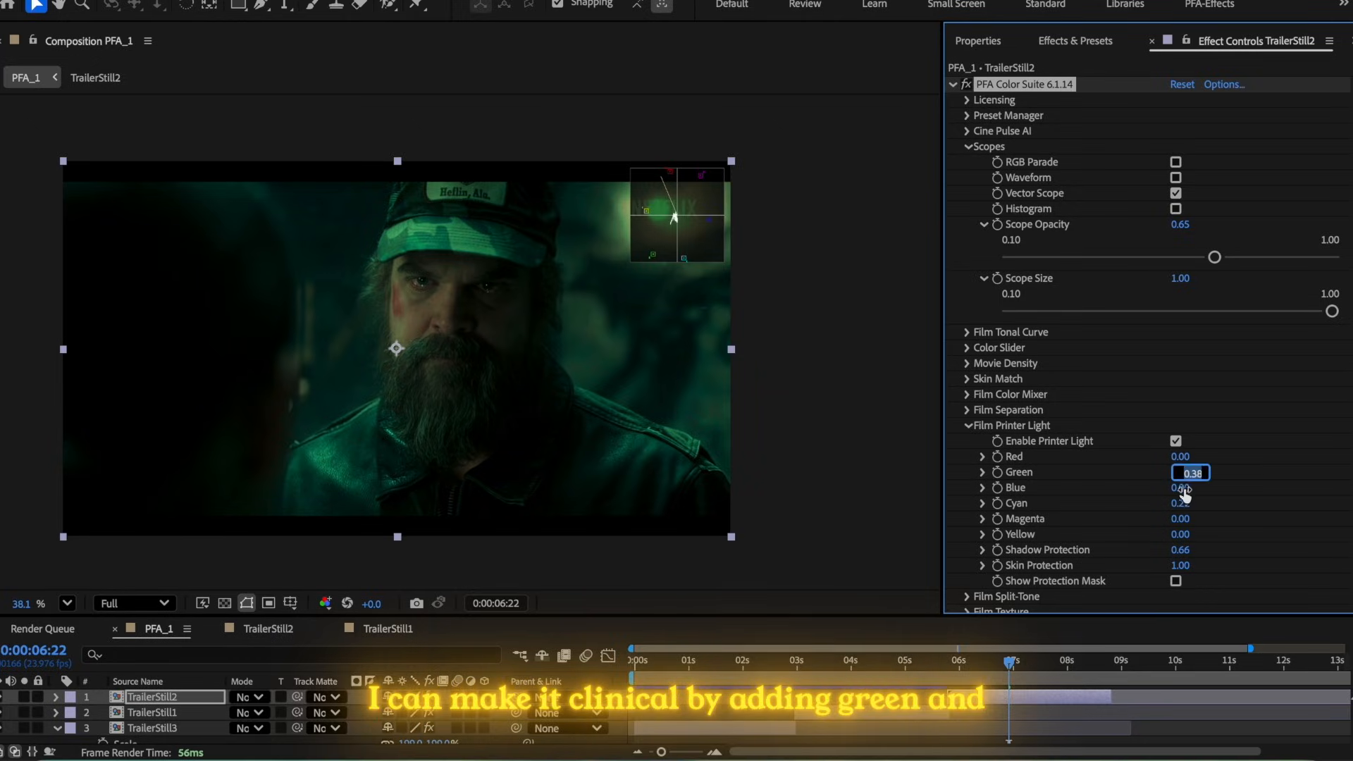
key("Tab")
left_click_drag(1234, 540, 1263, 566)
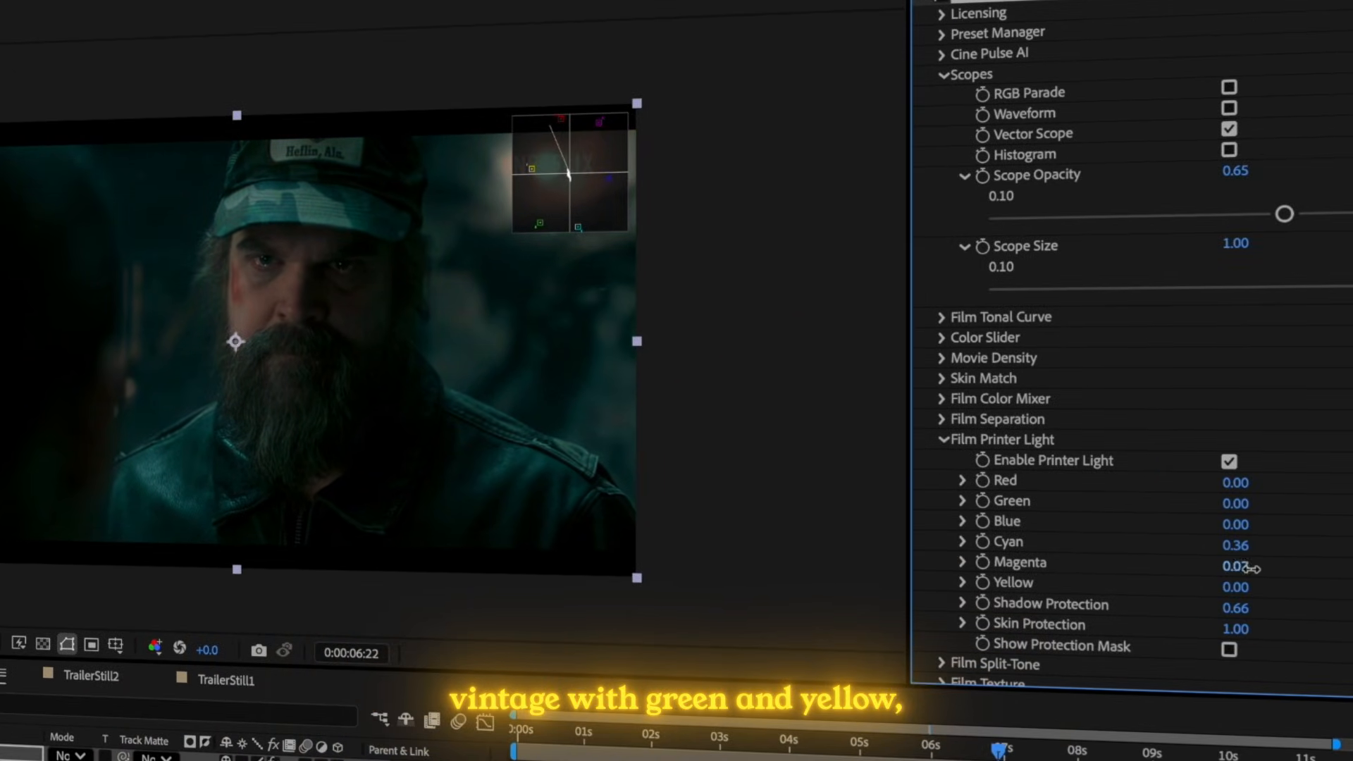
left_click(1253, 568)
type("0")
key("Return")
- Set the printer light's Red and Cyan to 0 and Yellow to 0.21, and collapse the Film Printer Light settings
mouse_move(1244, 486)
left_mouse_down()
mouse_move(1272, 486)
mouse_move(1253, 492)
left_mouse_up()
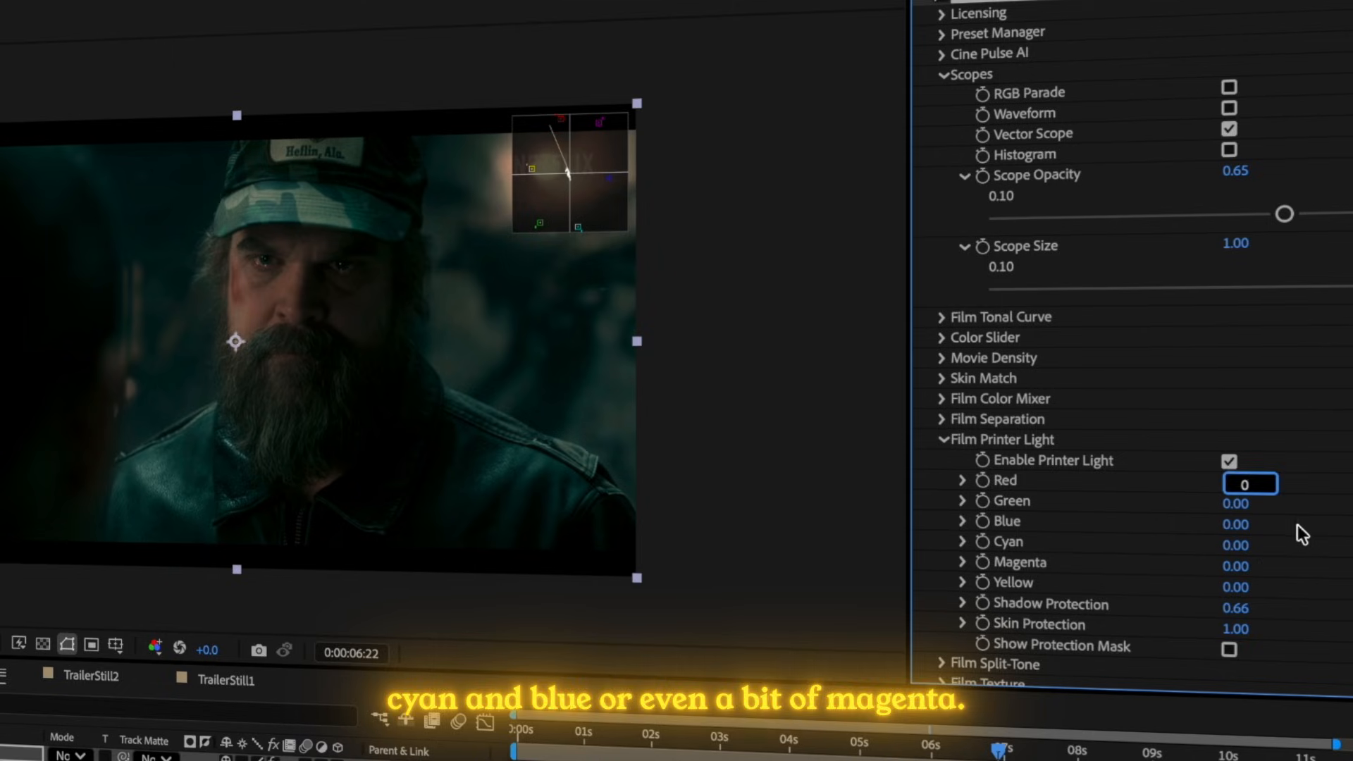
key("Return")
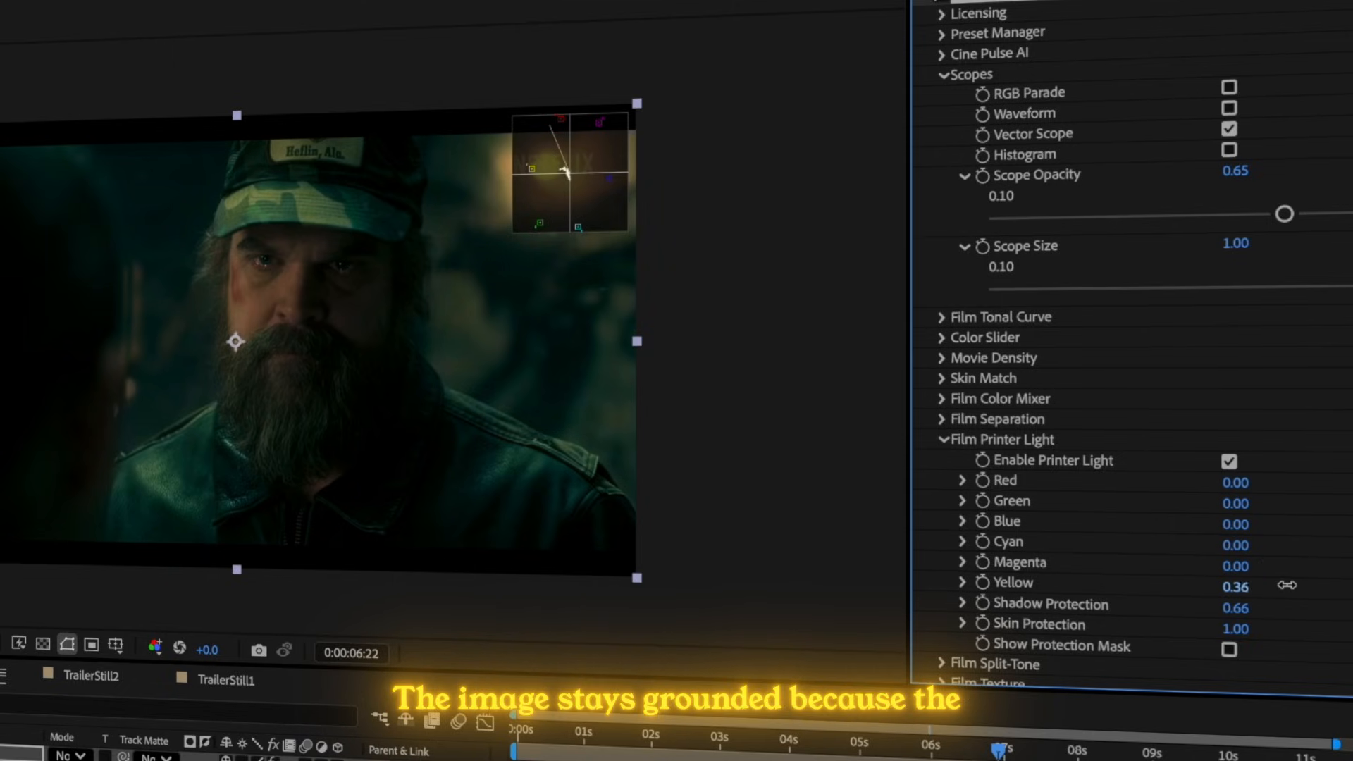
left_click_drag(1259, 586, 1269, 584)
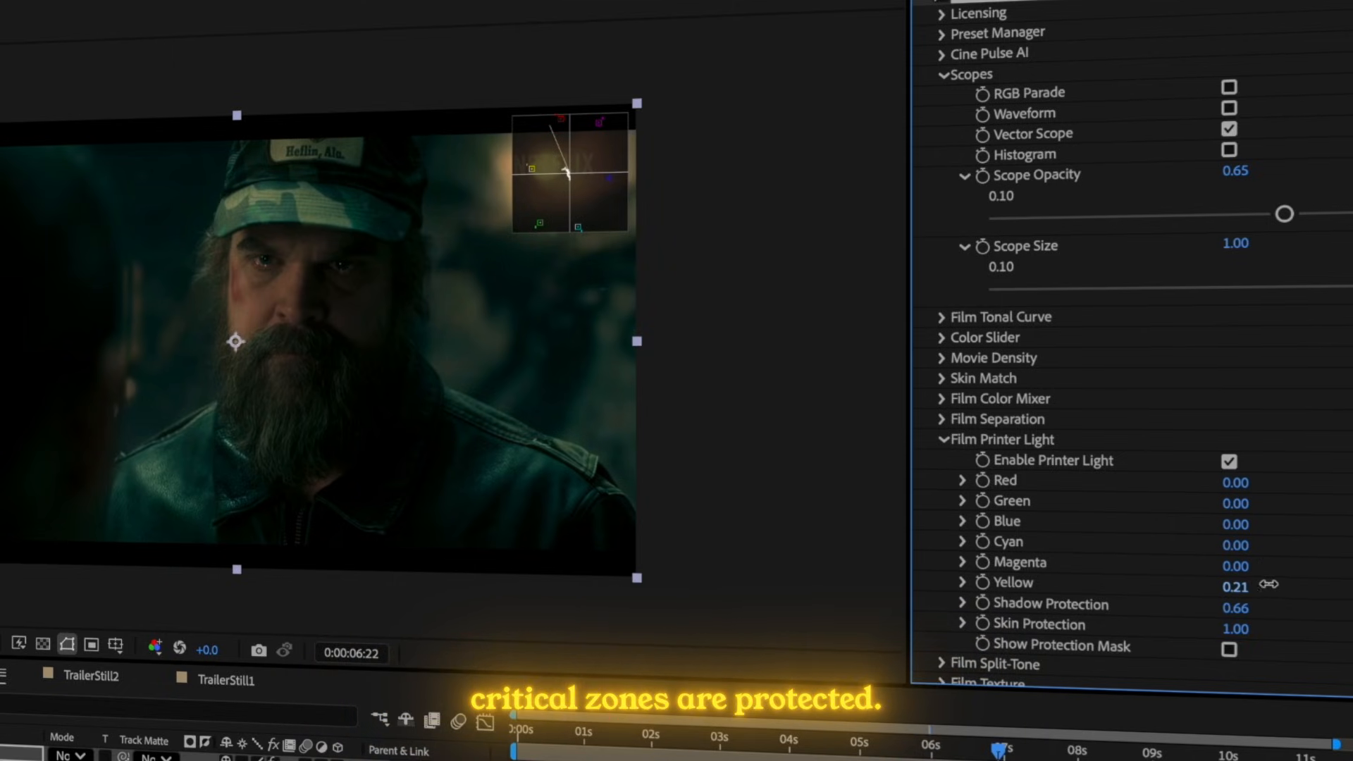
left_click(940, 440)
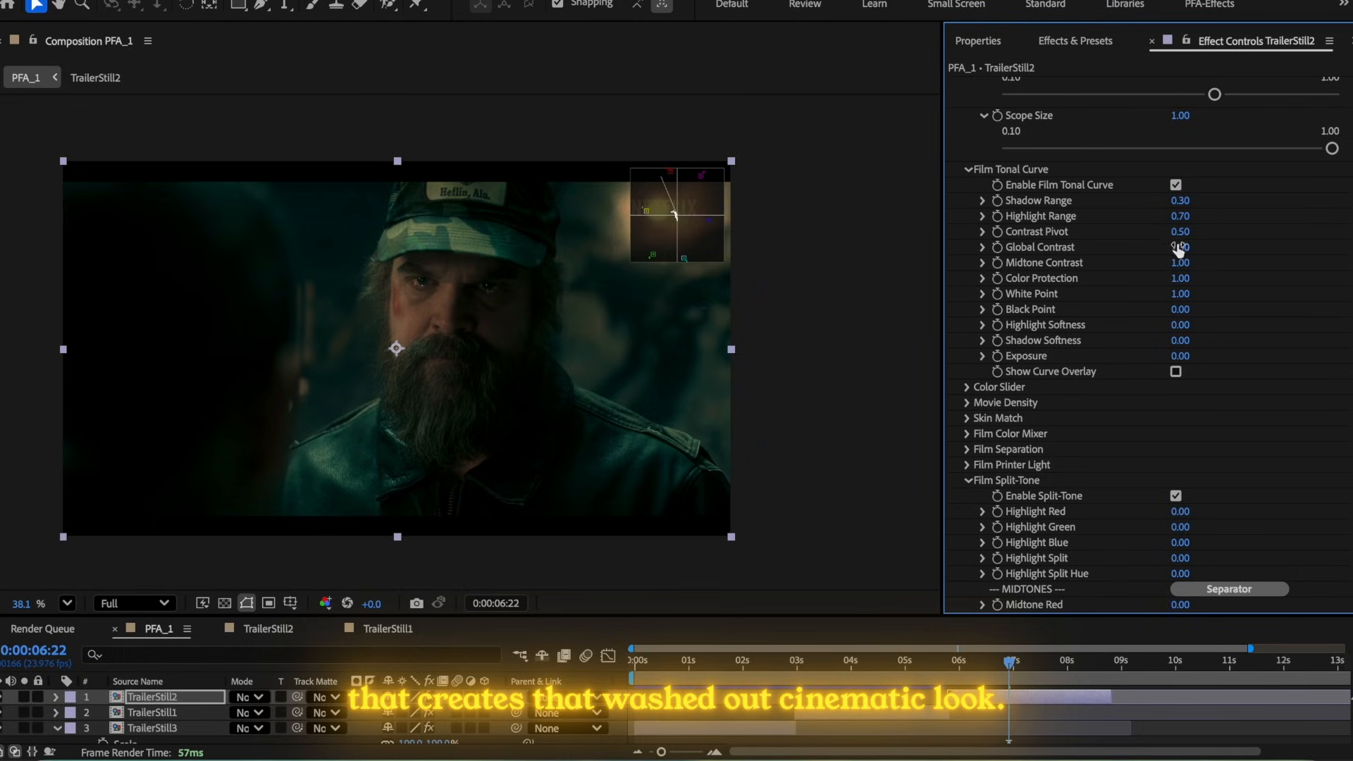
- Replace the Vector Scope with the RGB Parade scope
scroll(1178, 250, "up", 4)
left_click(1176, 166)
left_click(1176, 135)
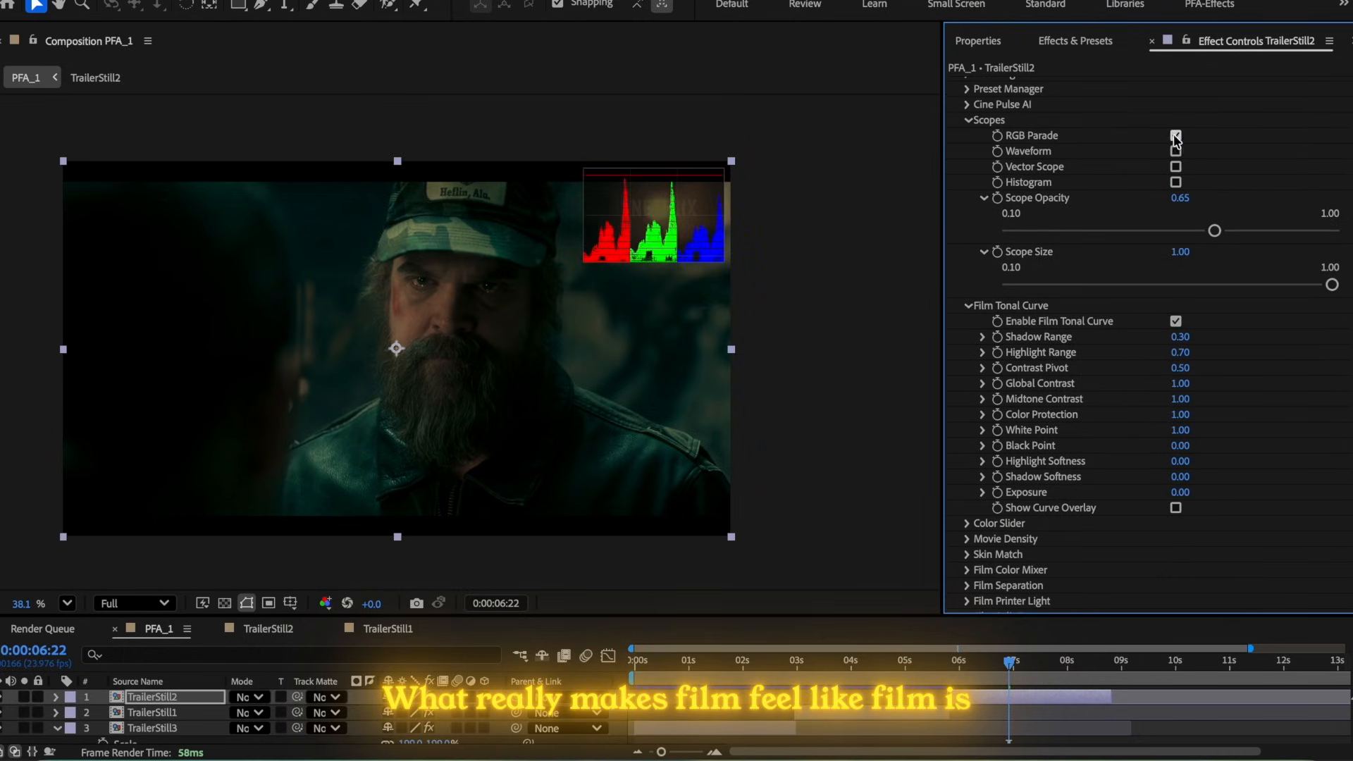
- Show the Film Tonal Curve overlay, set Shadow Softness to 3.50 and raise the Black Point
left_click(1175, 507)
left_click_drag(1181, 447, 1251, 446)
left_click_drag(1079, 468, 1271, 539)
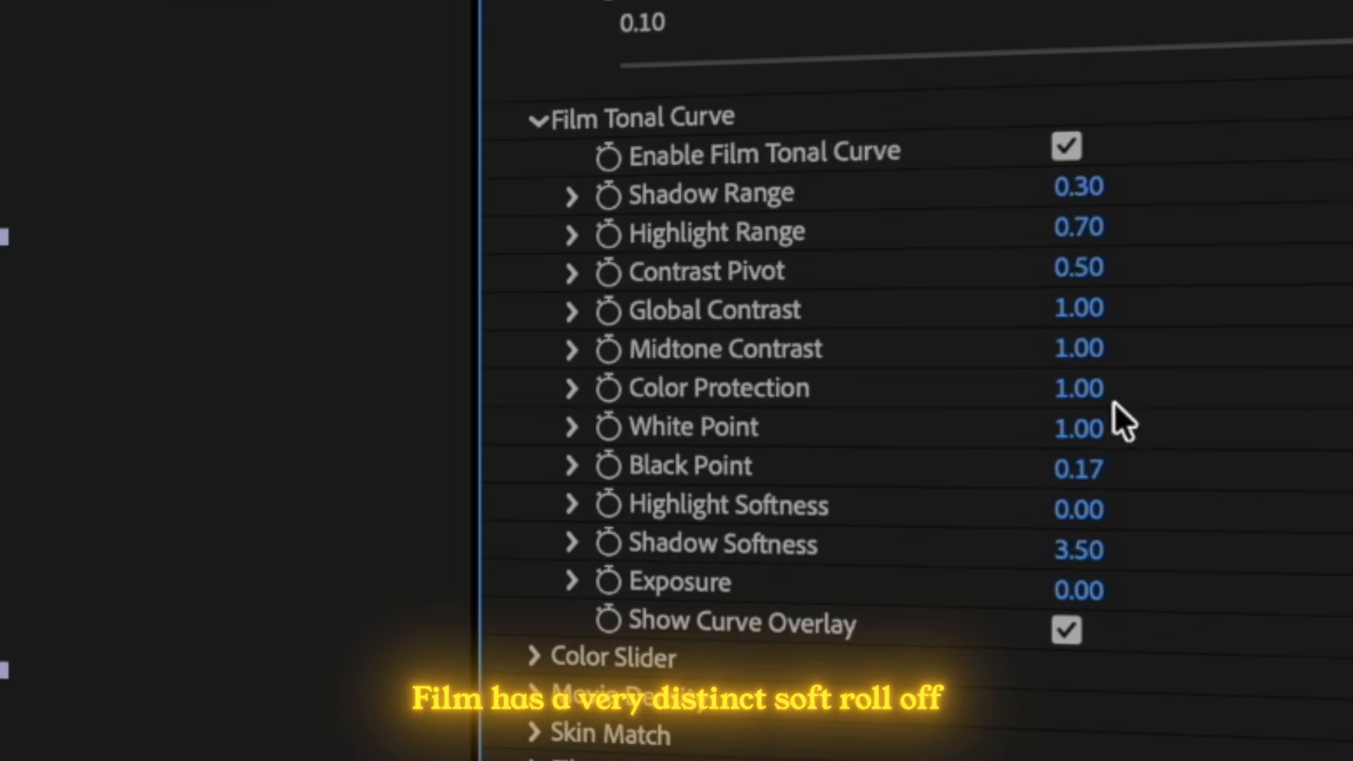
left_click_drag(1123, 462, 1167, 463)
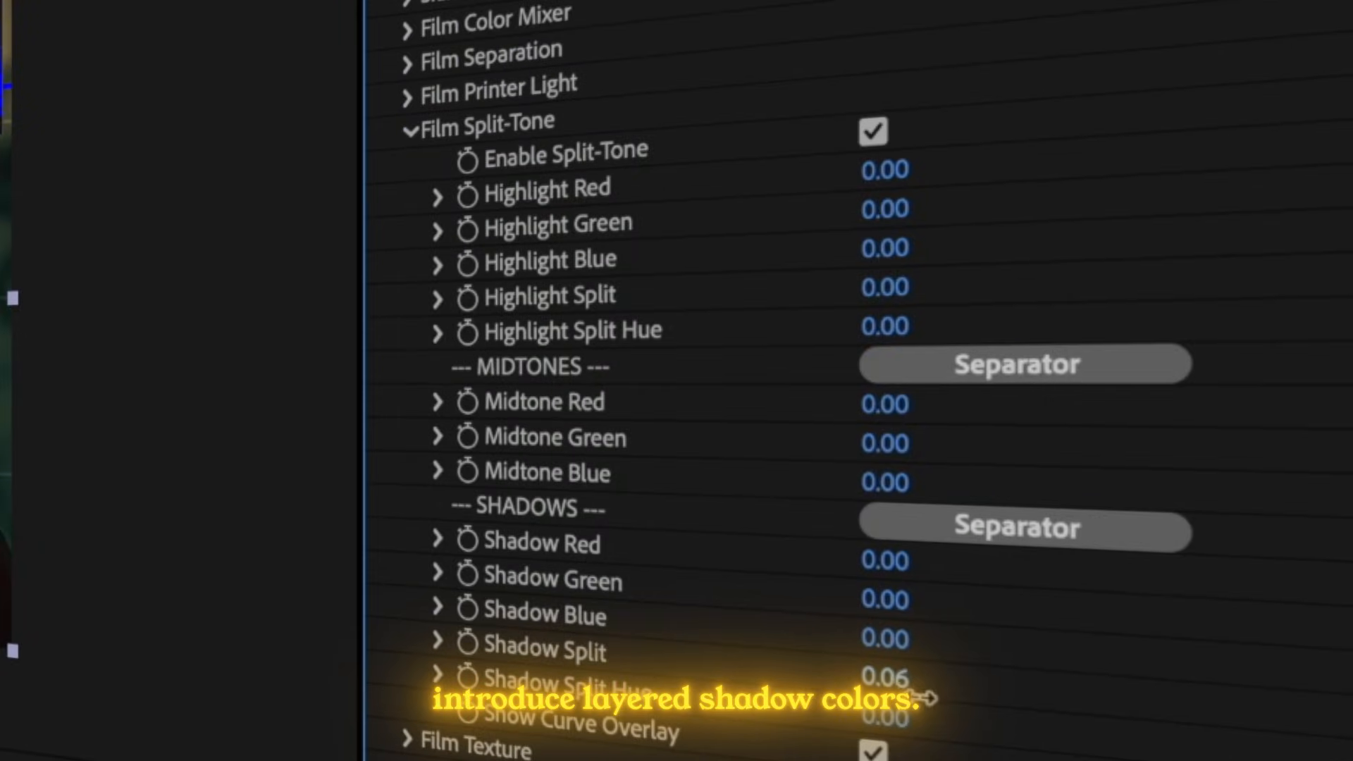
- In Film Split-Tone, set Shadow Split to 0.07 with hue 0.42 and Highlight Split to 0.11 with a slight hue shift
mouse_move(909, 728)
left_mouse_down()
mouse_move(945, 716)
mouse_move(1027, 728)
mouse_move(917, 717)
left_mouse_up()
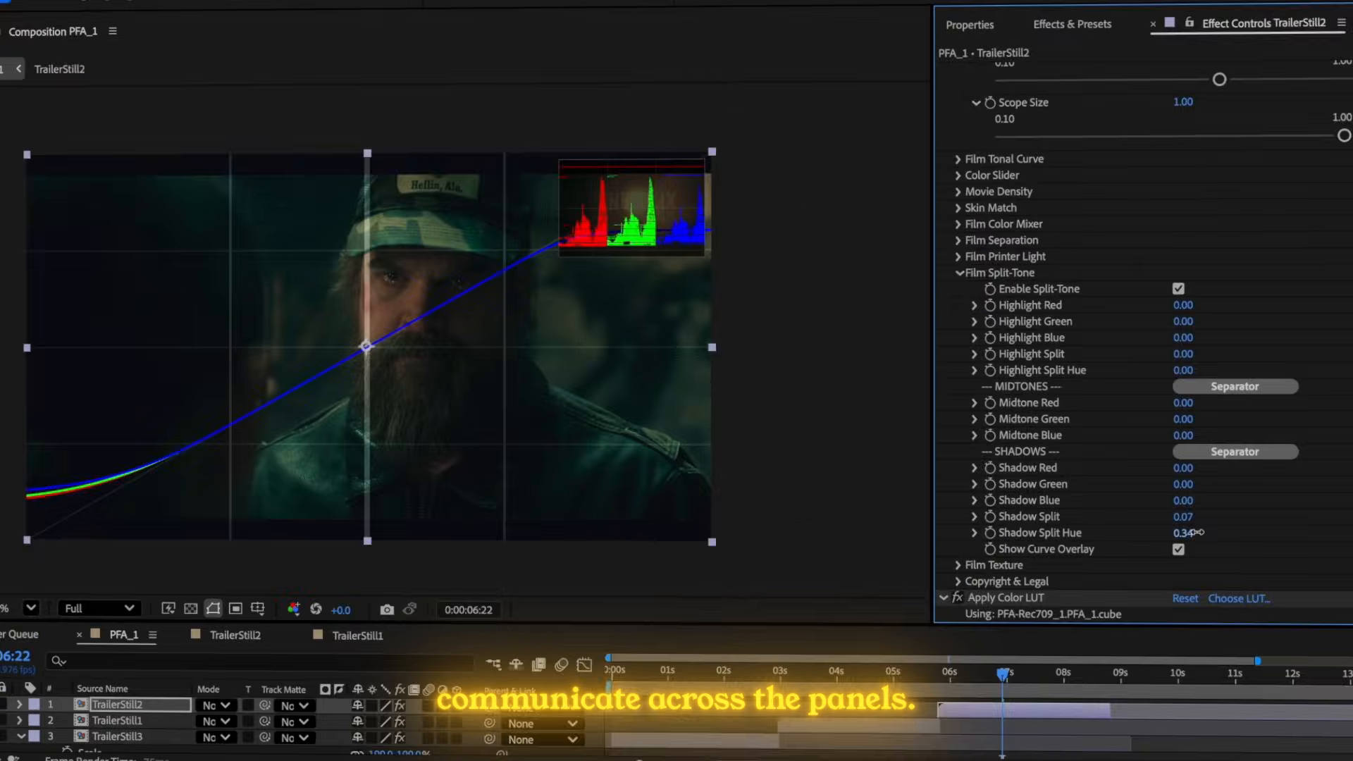
left_click_drag(1198, 533, 1213, 533)
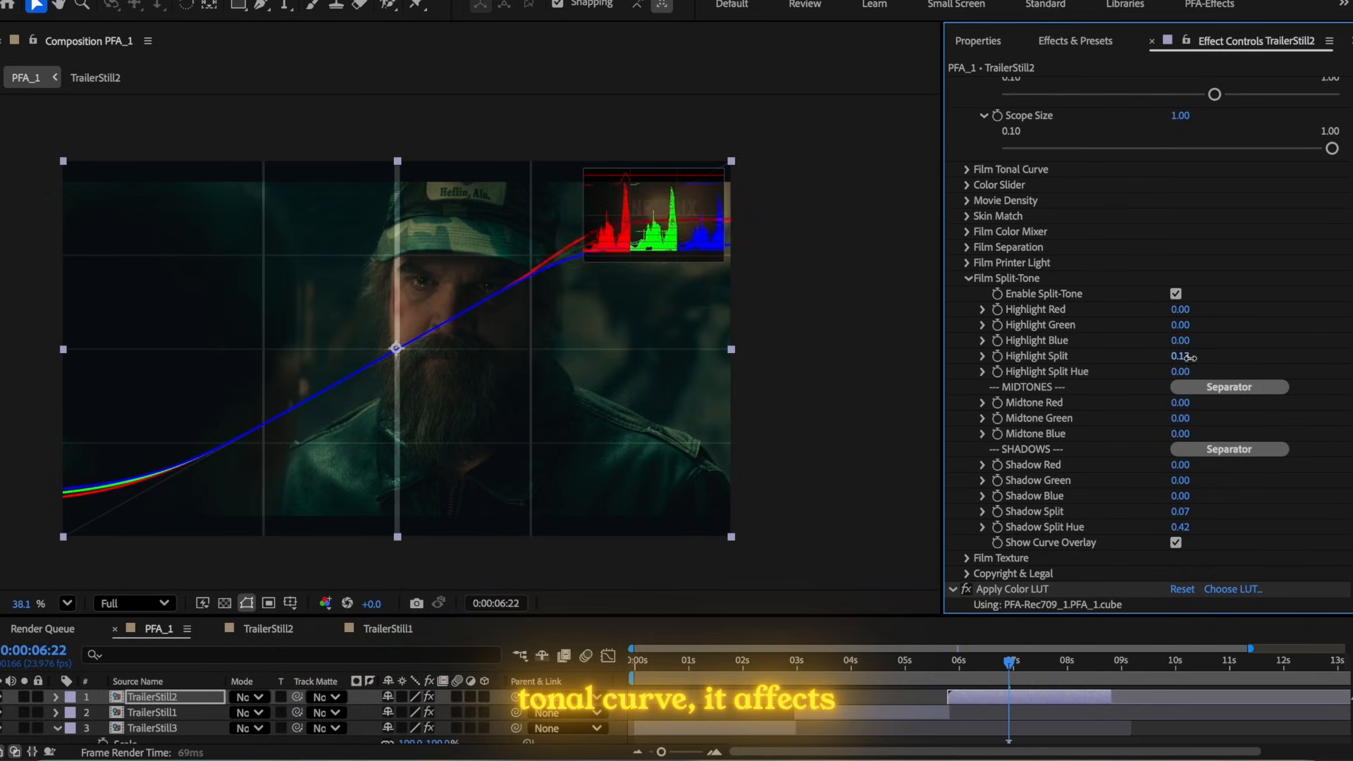
left_click_drag(1187, 367, 1188, 372)
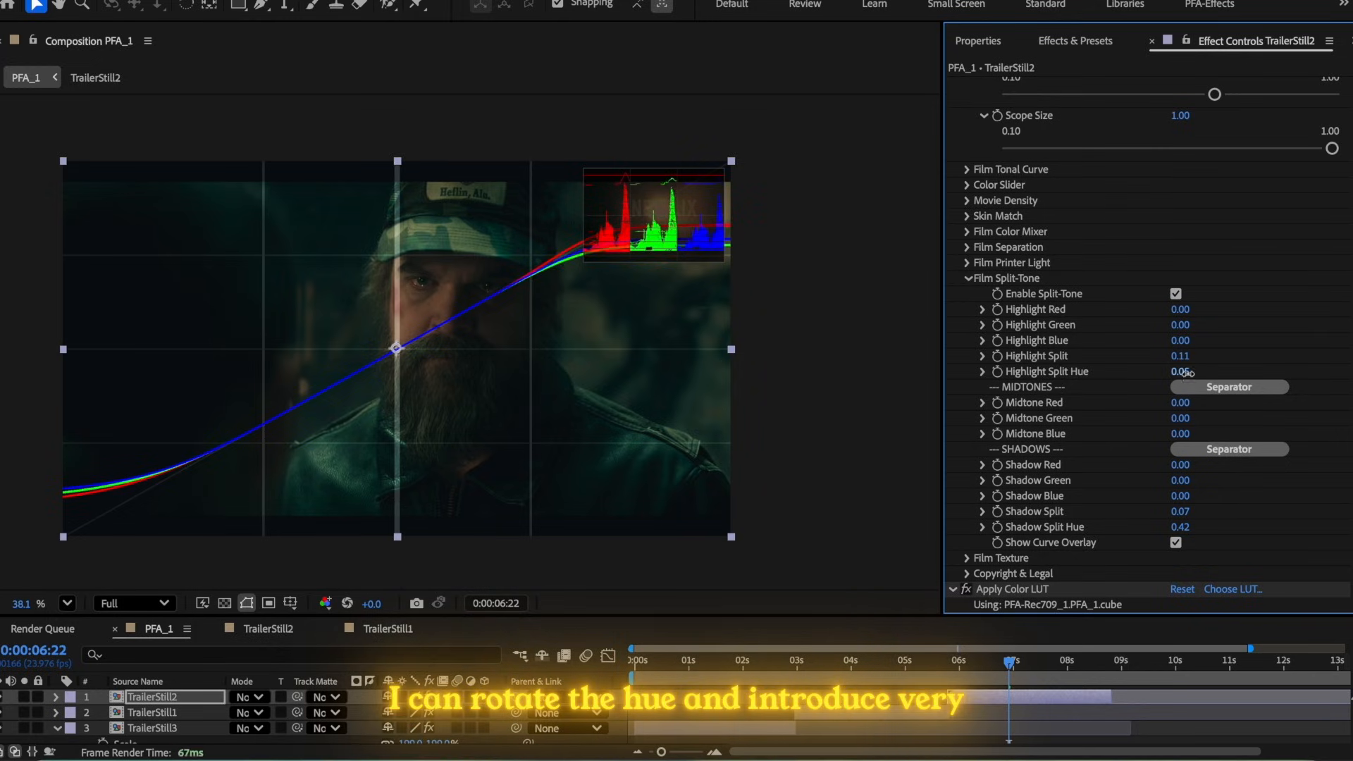
- Hide the split-tone curve overlay, collapse Film Split-Tone and turn off the RGB Parade scope
left_click(1176, 542)
left_click(969, 279)
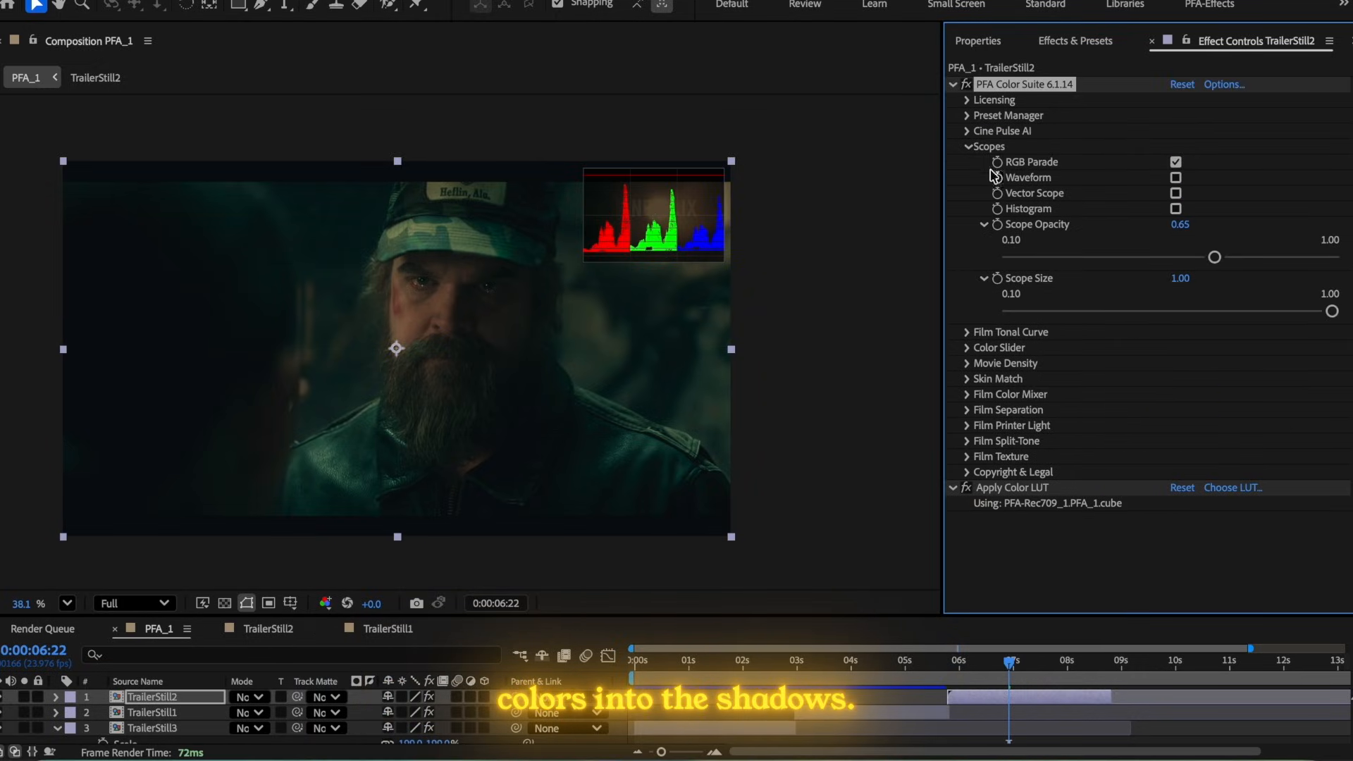
left_click(970, 146)
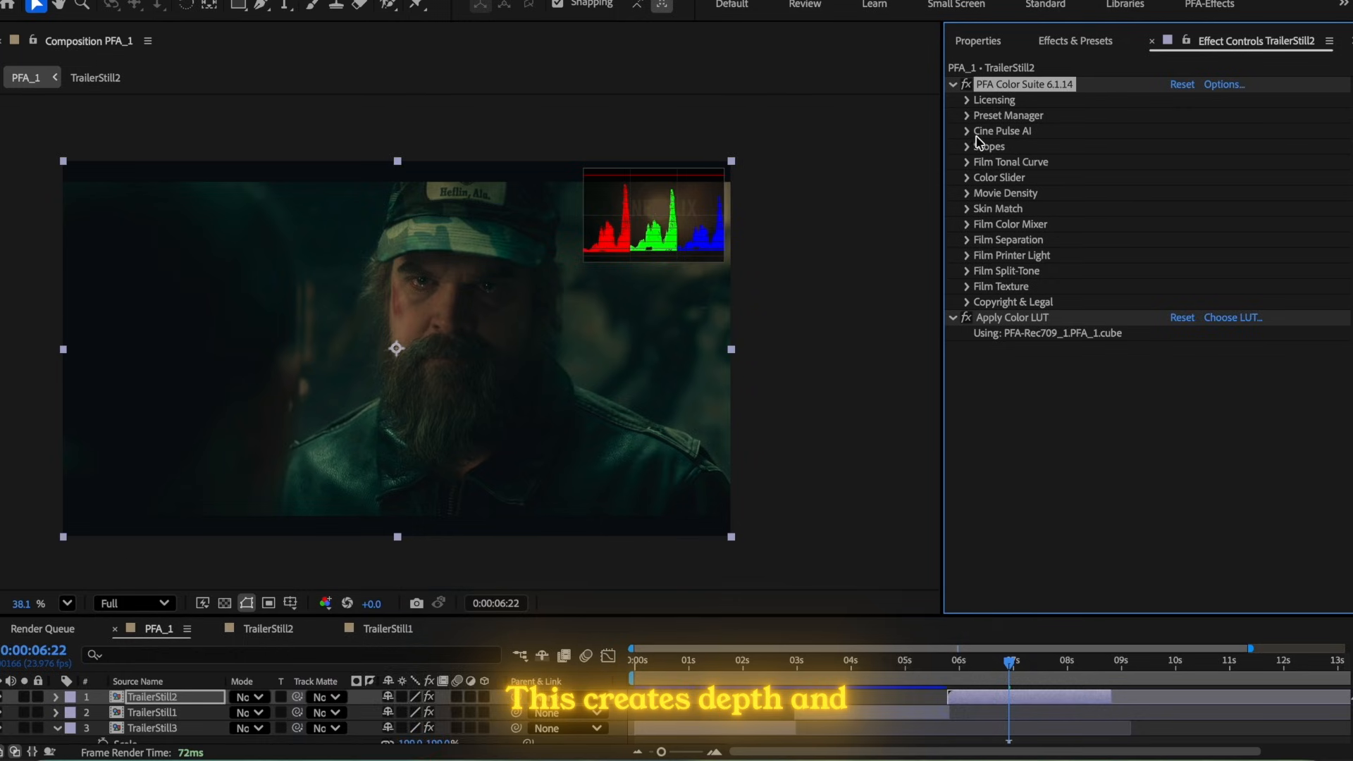
left_click(991, 143)
left_click(1175, 163)
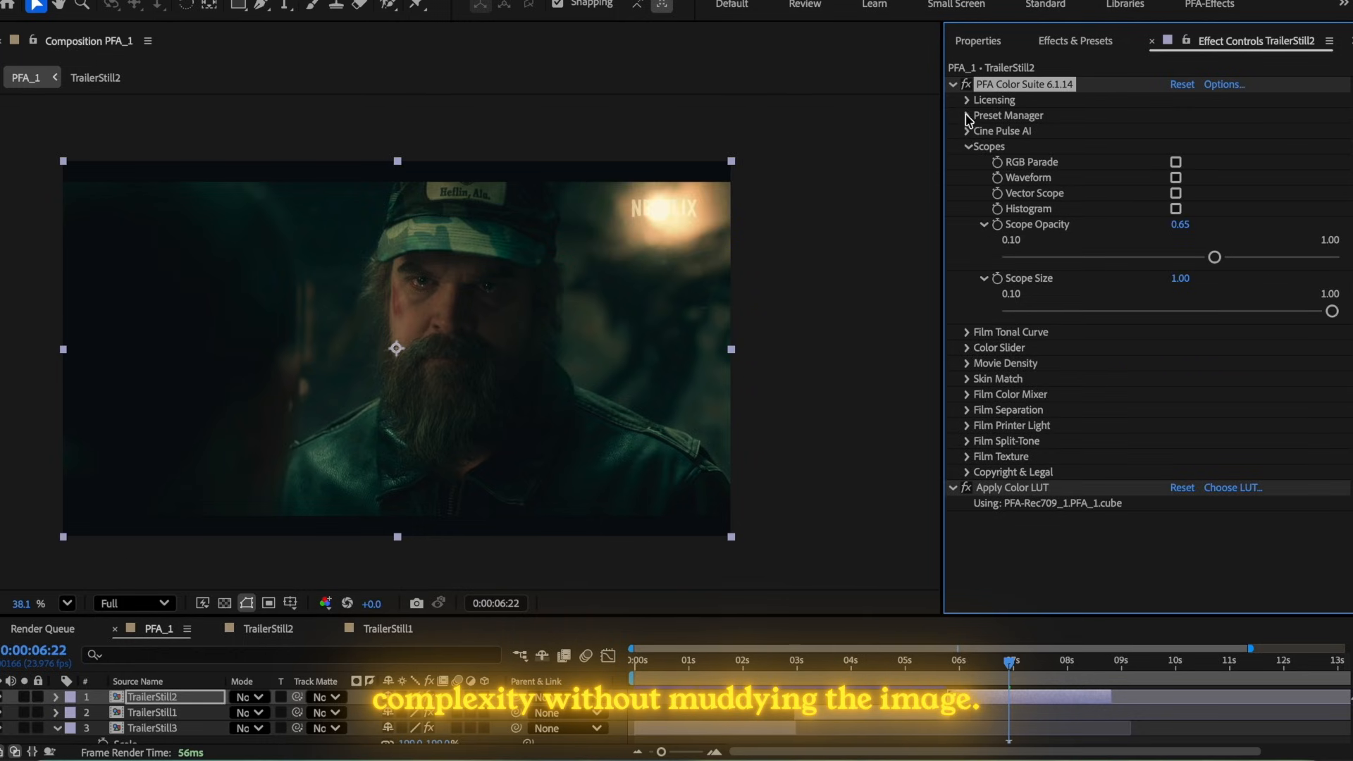
- Save the current grade as a preset named ST5 in the Preset Manager
left_click(968, 116)
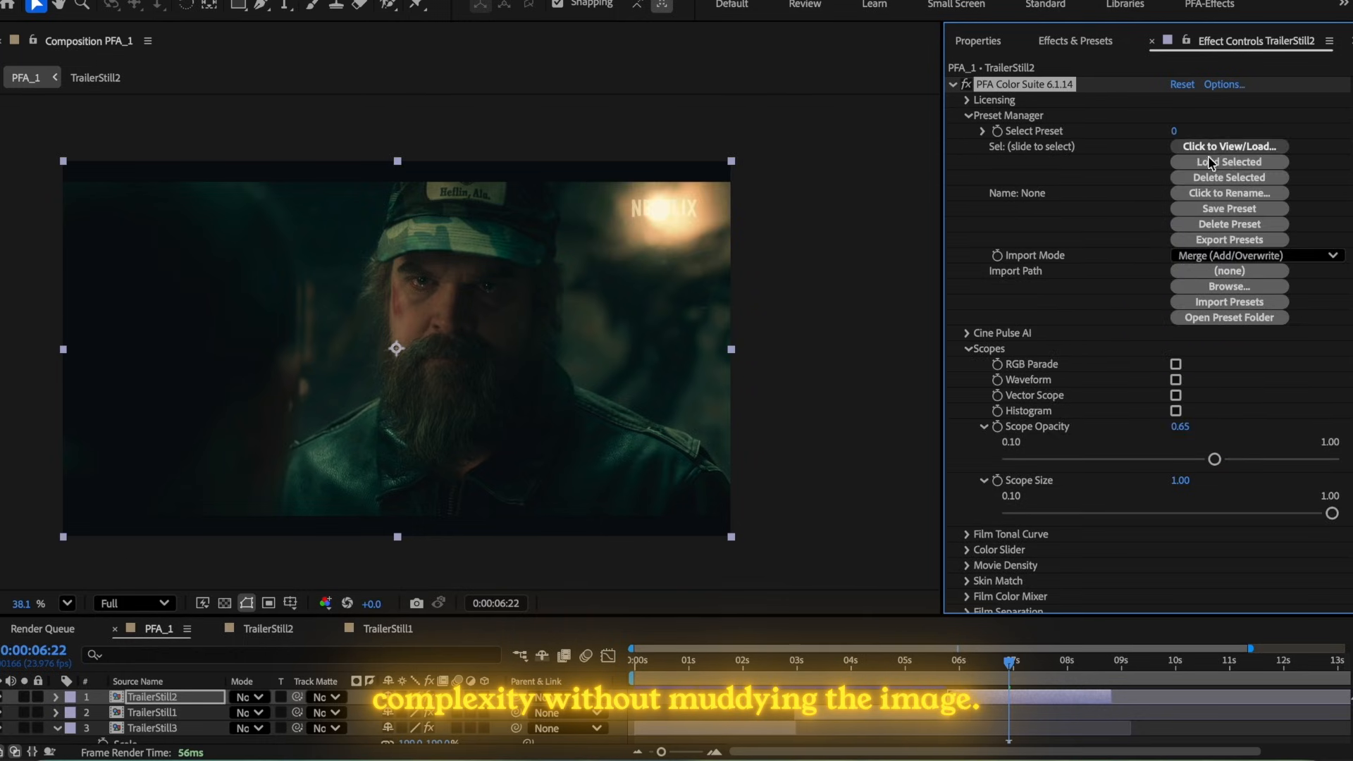
left_click(1230, 194)
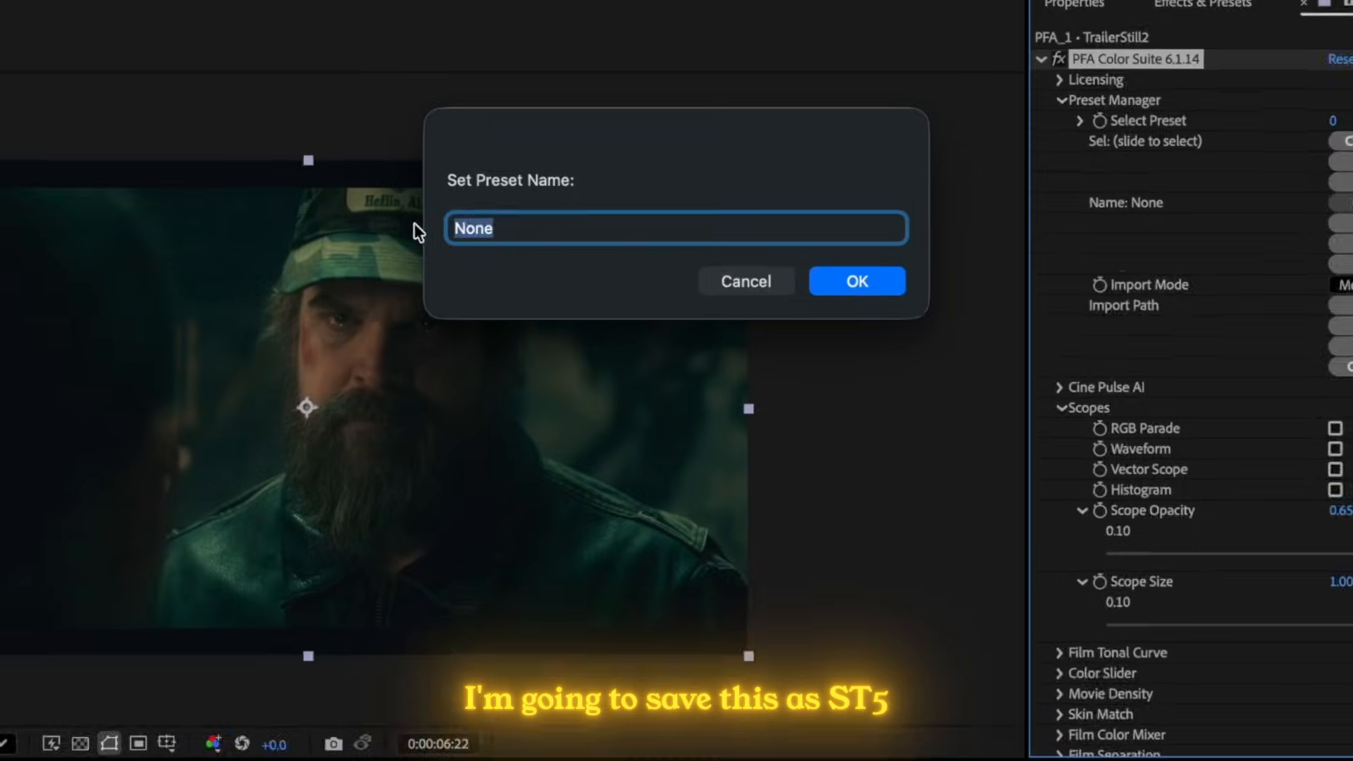
type("ST5")
left_click(909, 308)
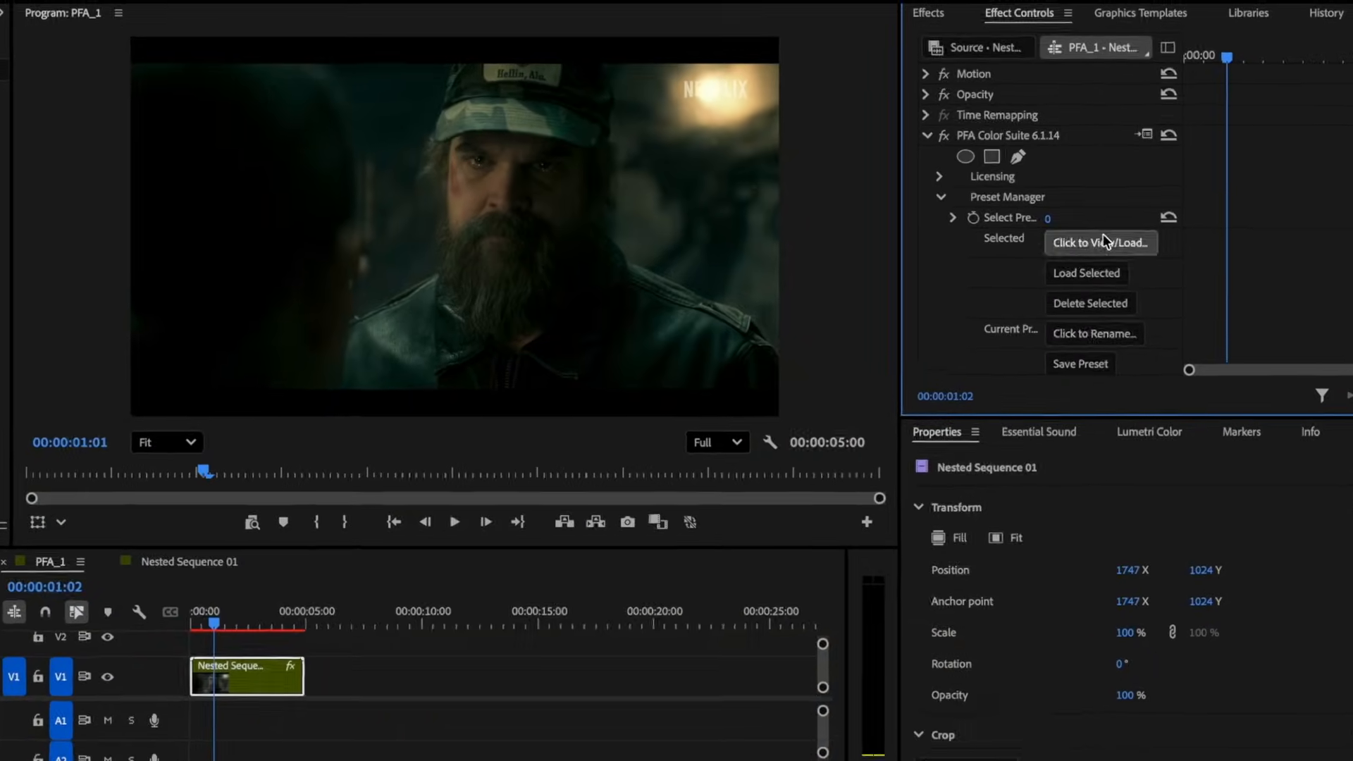
- In Premiere Pro, load the ST5 preset into the PFA Color Suite effect on Nested Sequence 01
left_click(1093, 226)
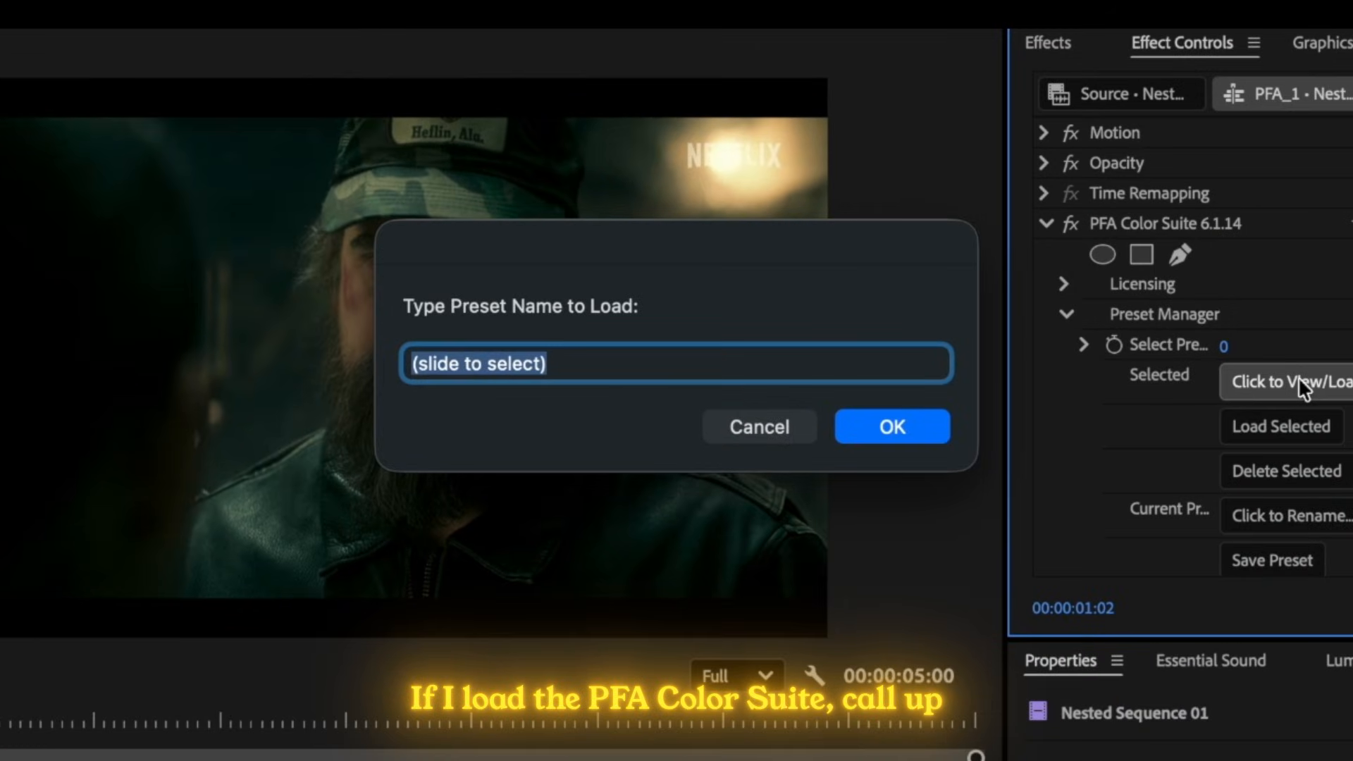
type("ST5")
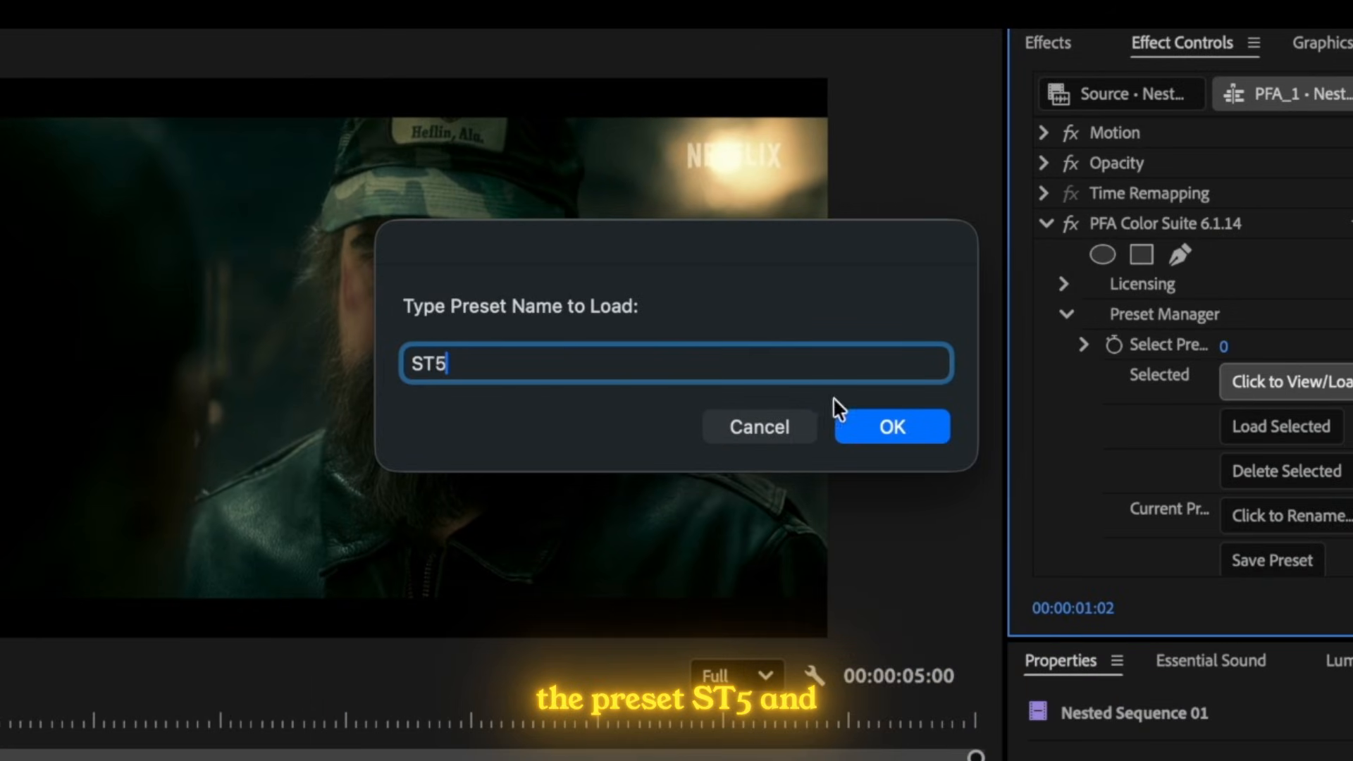
left_click(878, 430)
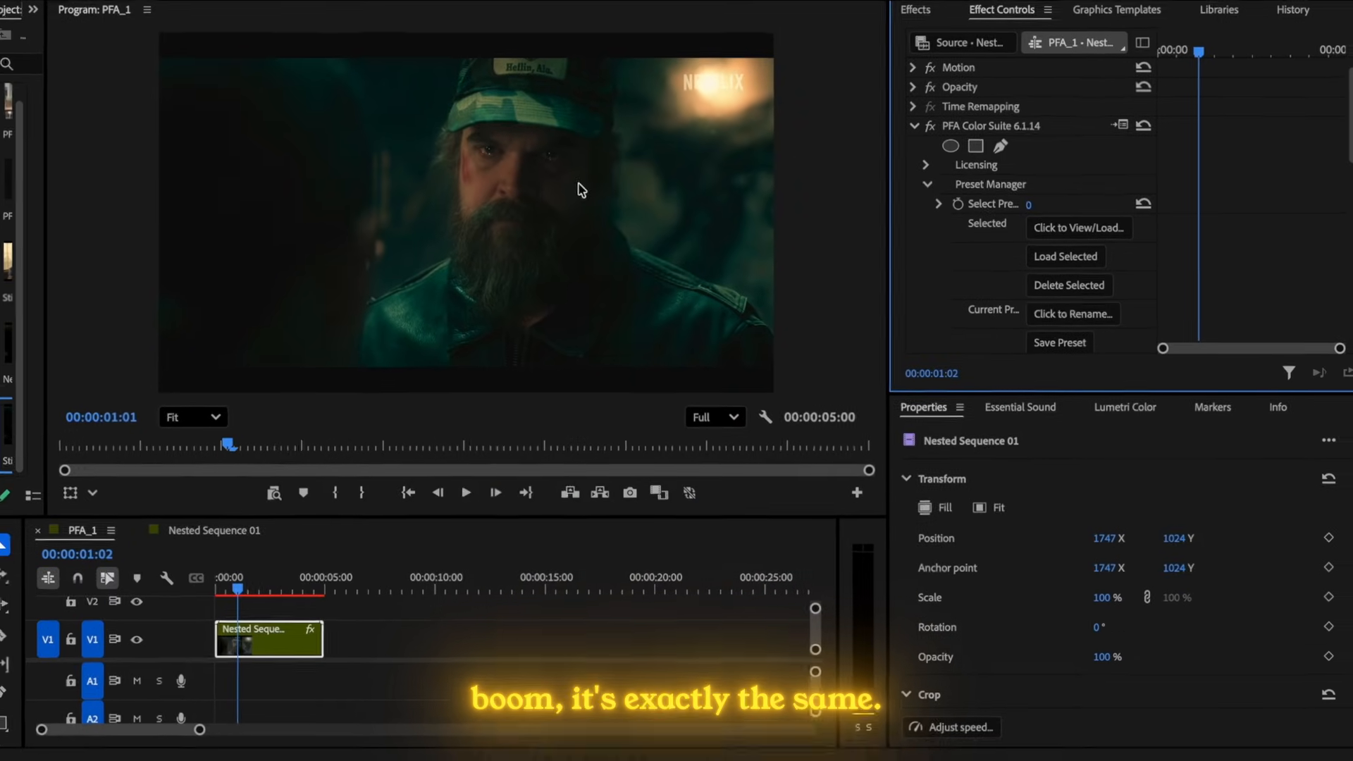
- Switch back to After Effects and load the ST5 preset on the TrailerStill1 and TrailerStill3 layers
left_click(955, 760)
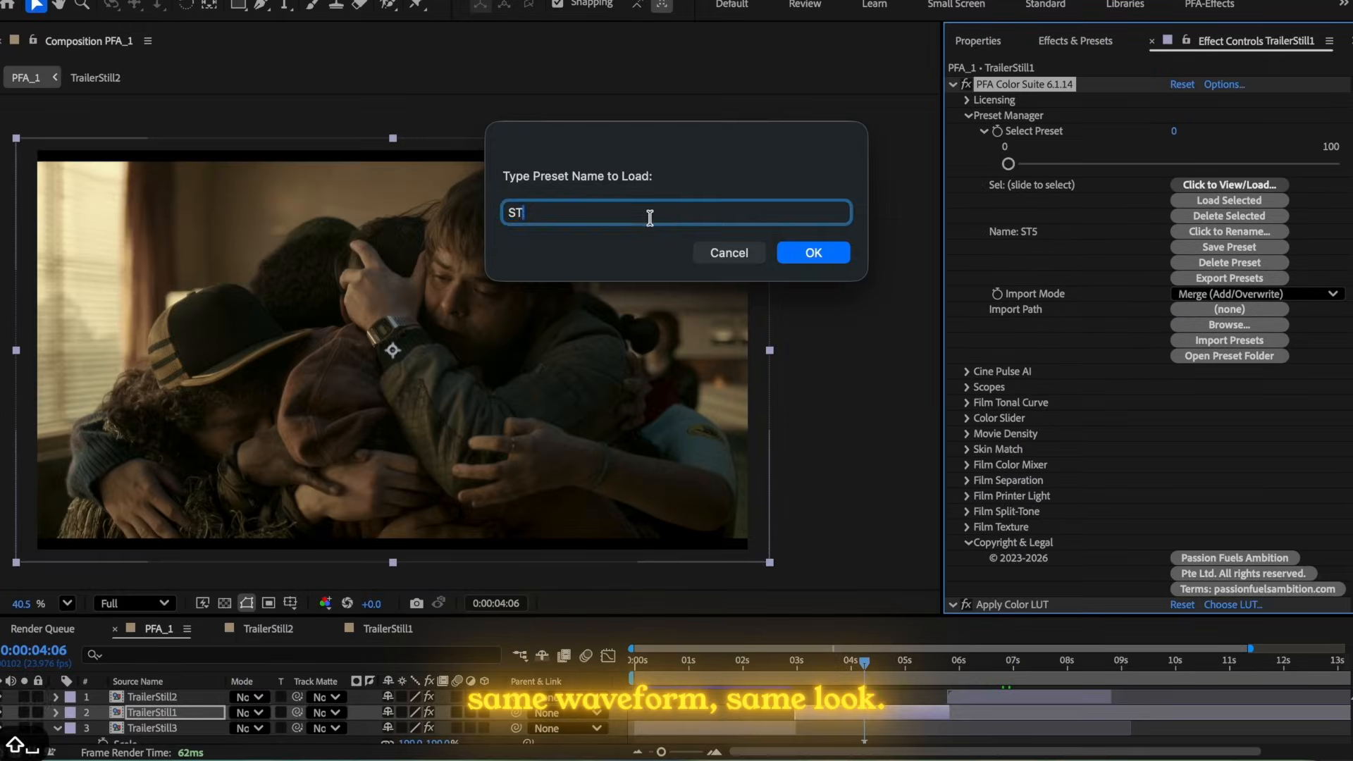
type("5")
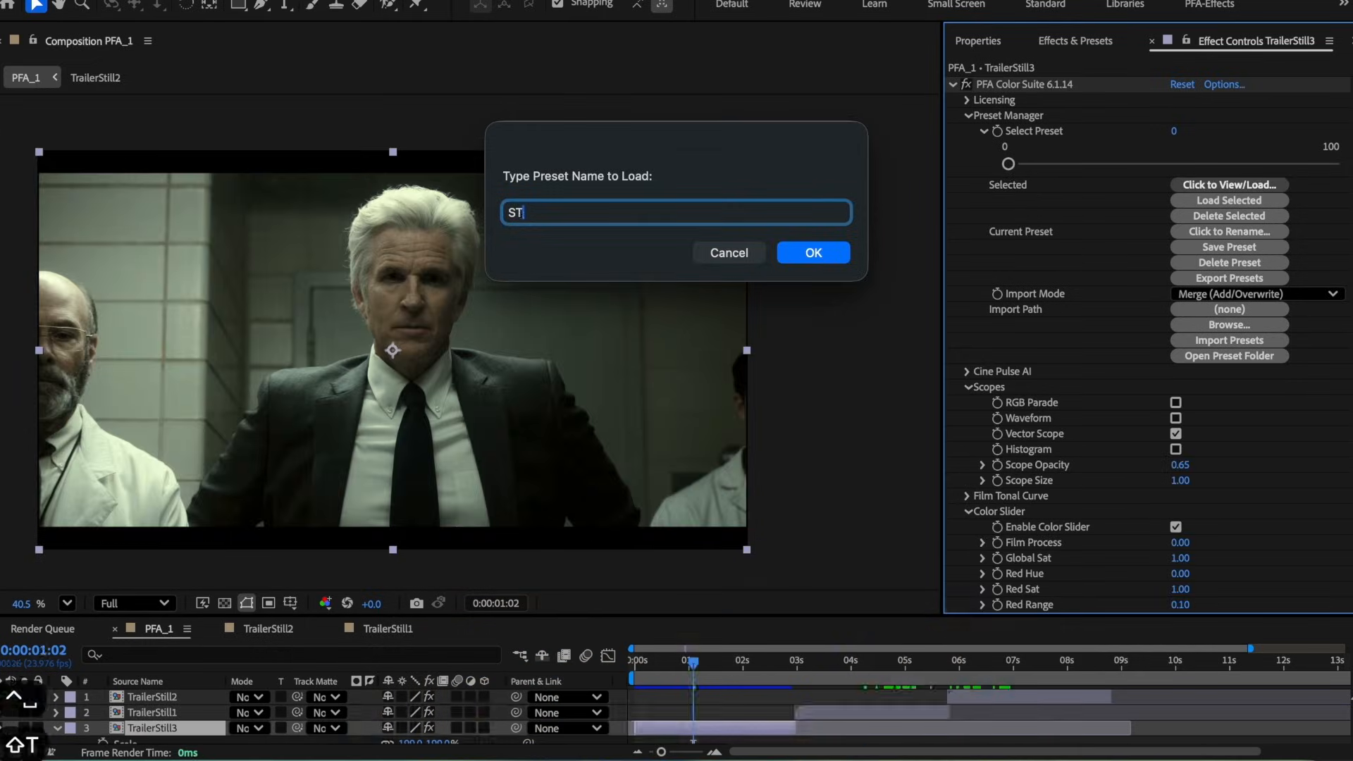
type("5")
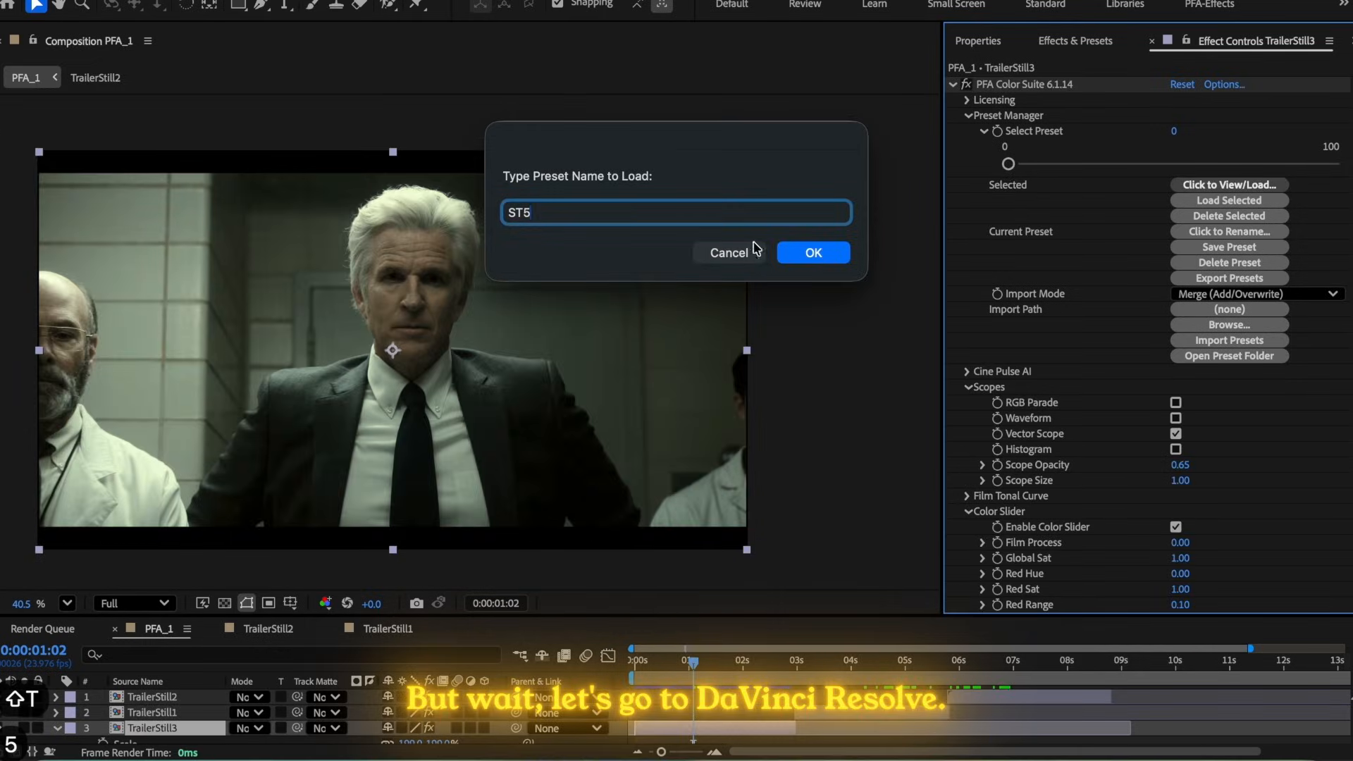
left_click(796, 254)
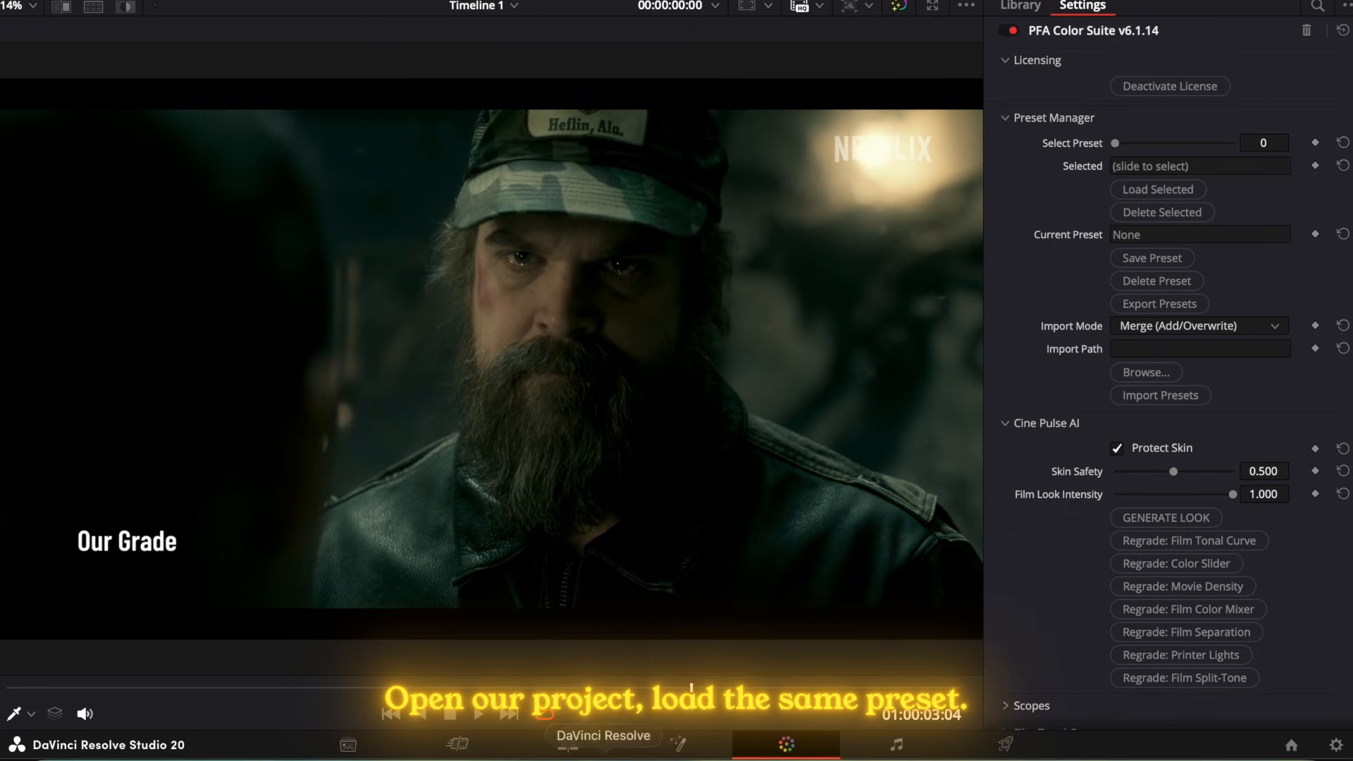
- In DaVinci Resolve, load the ST5 preset on the shot of the bearded man in the camouflage cap
left_click(1156, 164)
key("super+a")
type("ST5")
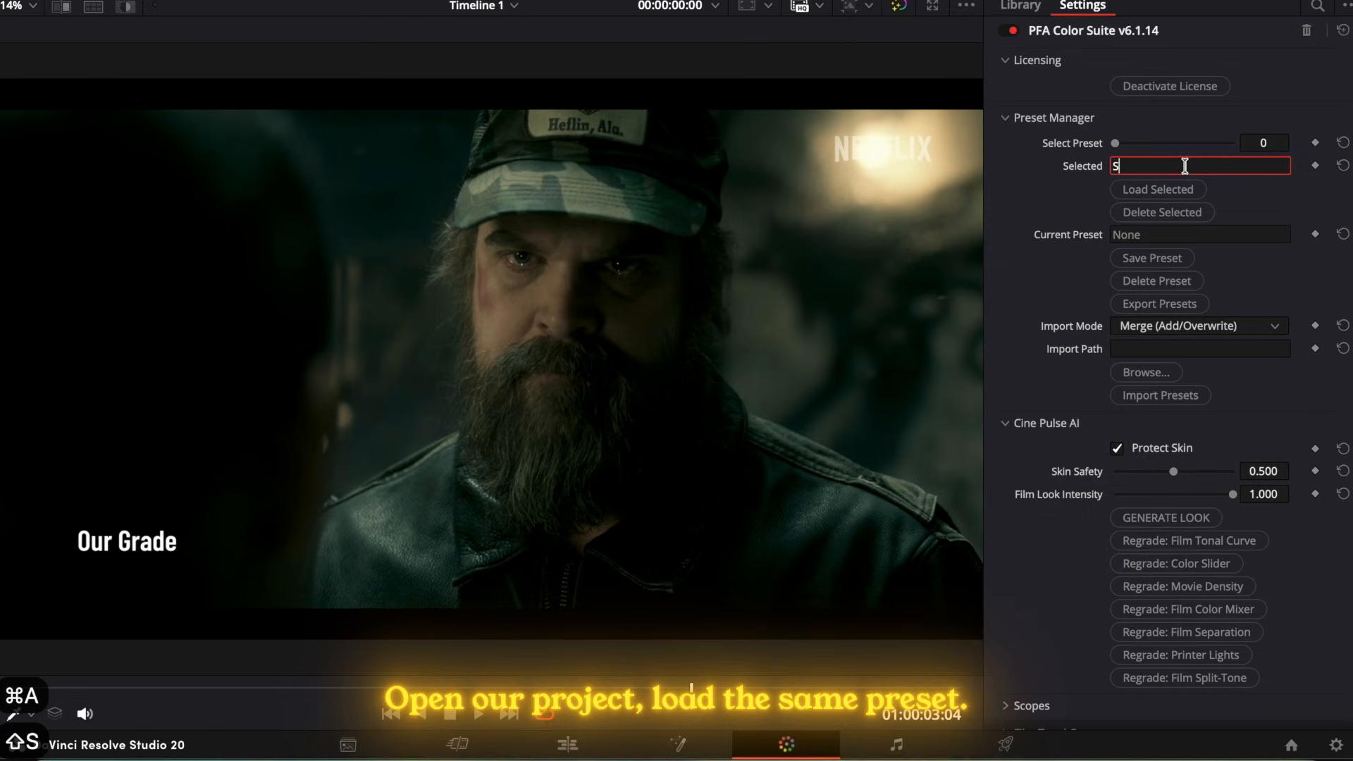
left_click(1169, 194)
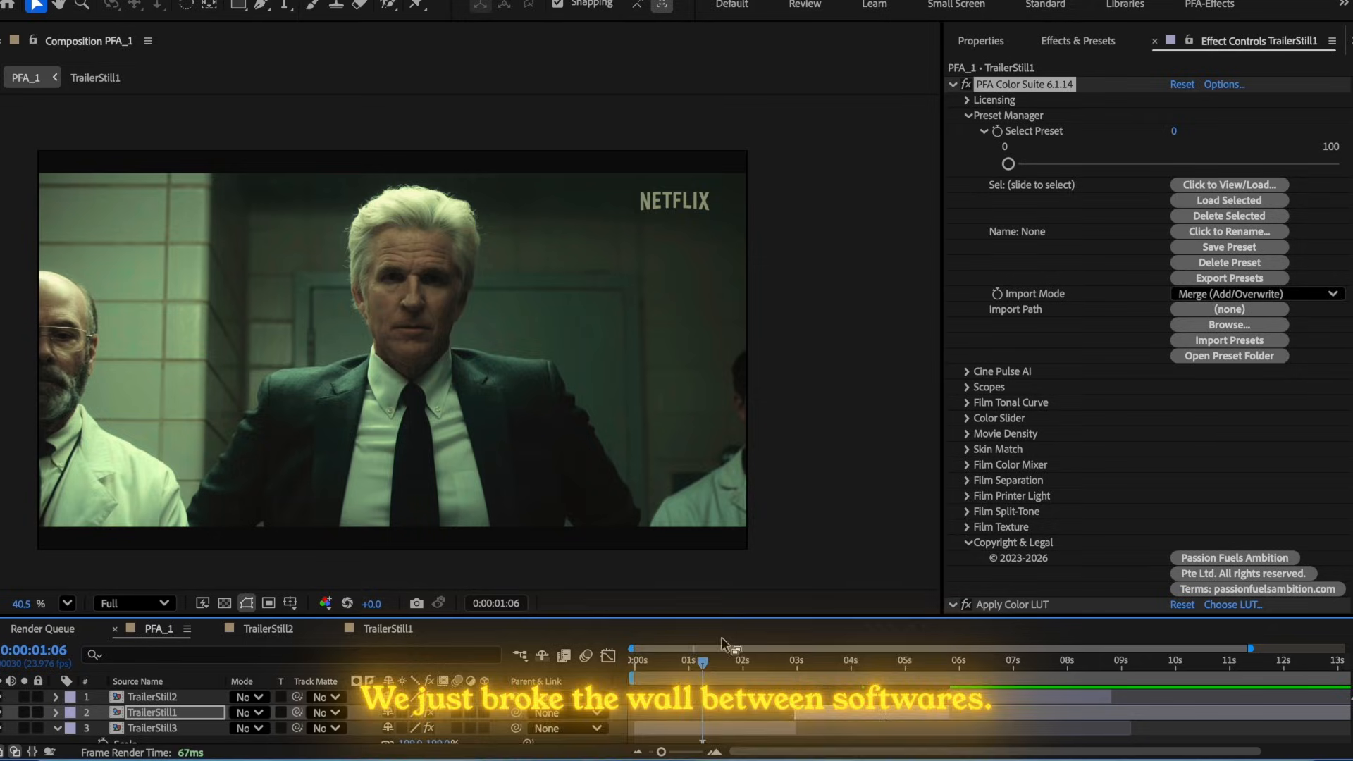
- Return to After Effects and review the graded shots by scrubbing the timeline to 0:00:07:03
left_click_drag(723, 663, 1019, 673)
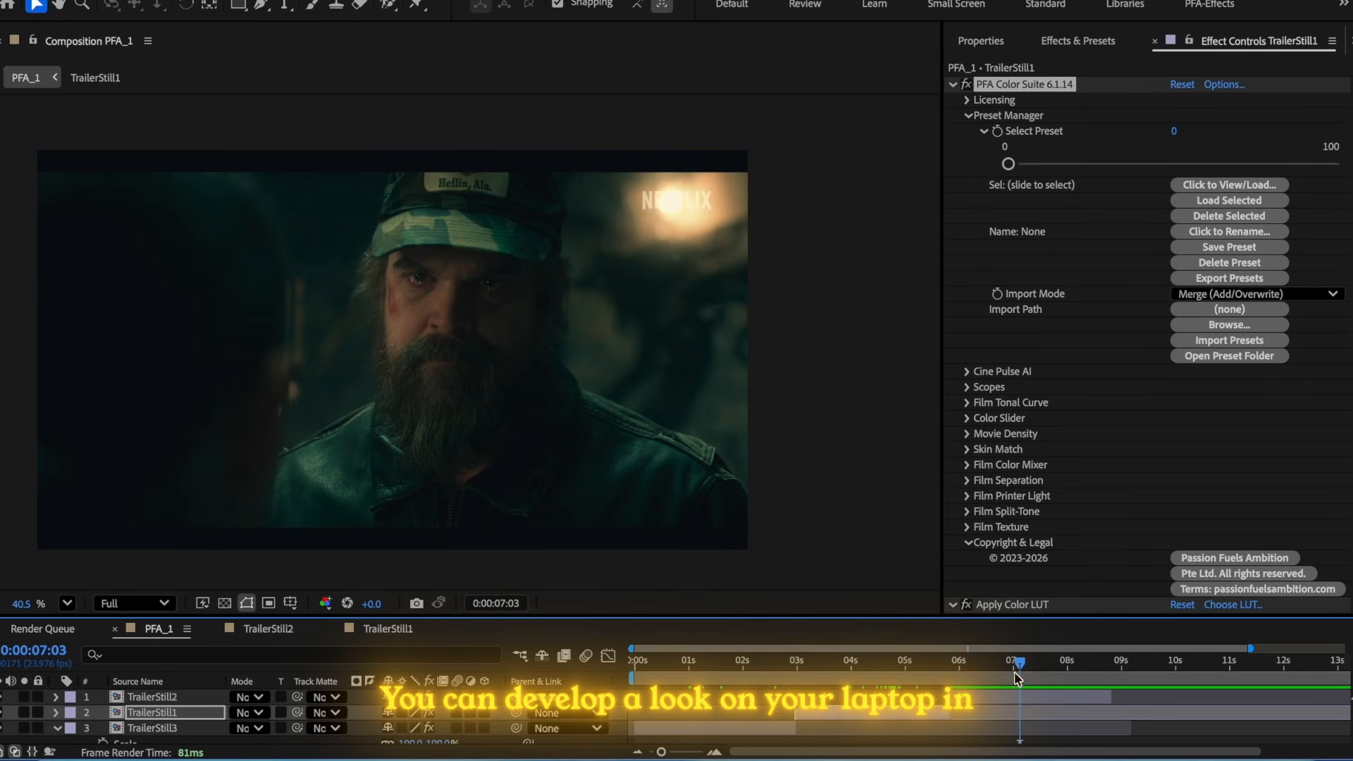
- Switch to DaVinci Resolve and load the ST5 preset on clips 04 and 06
left_click(1174, 165)
key("super+a")
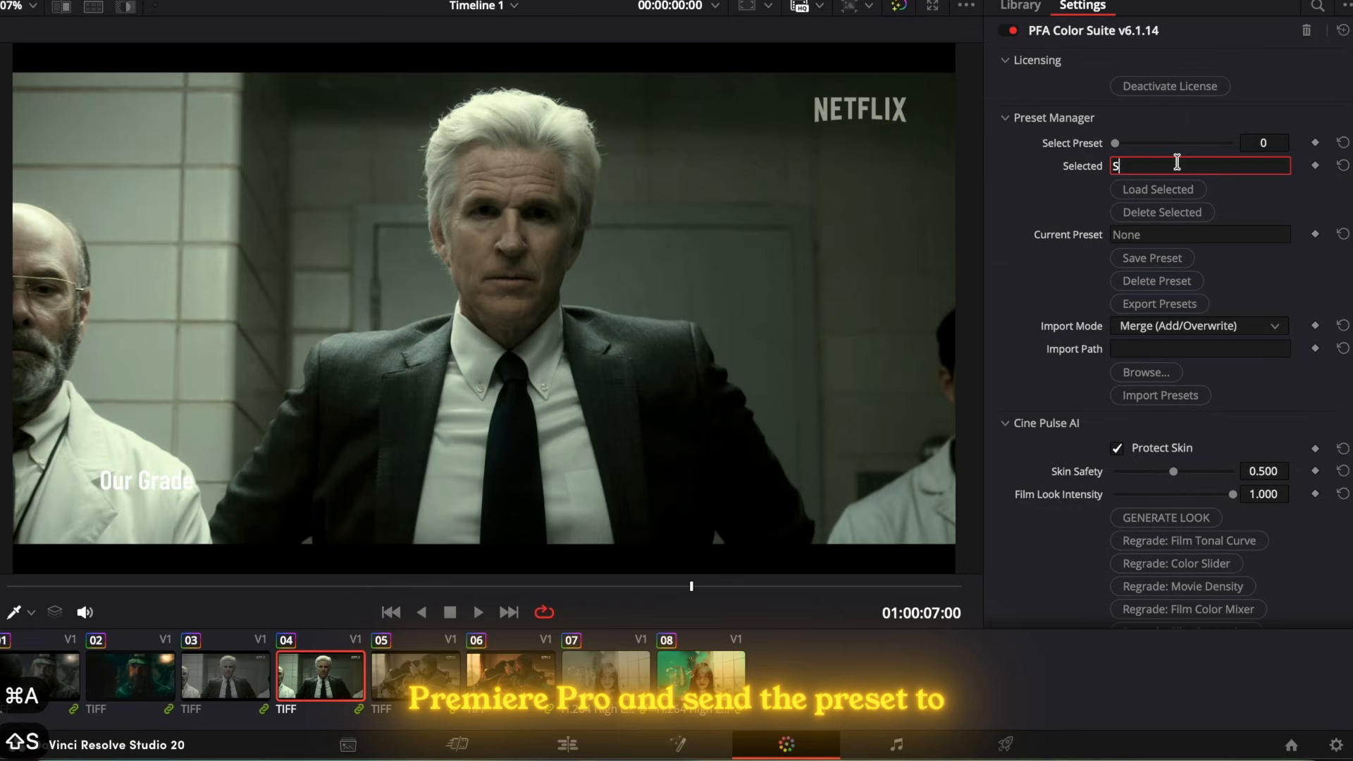
type("ST5")
left_click(1166, 190)
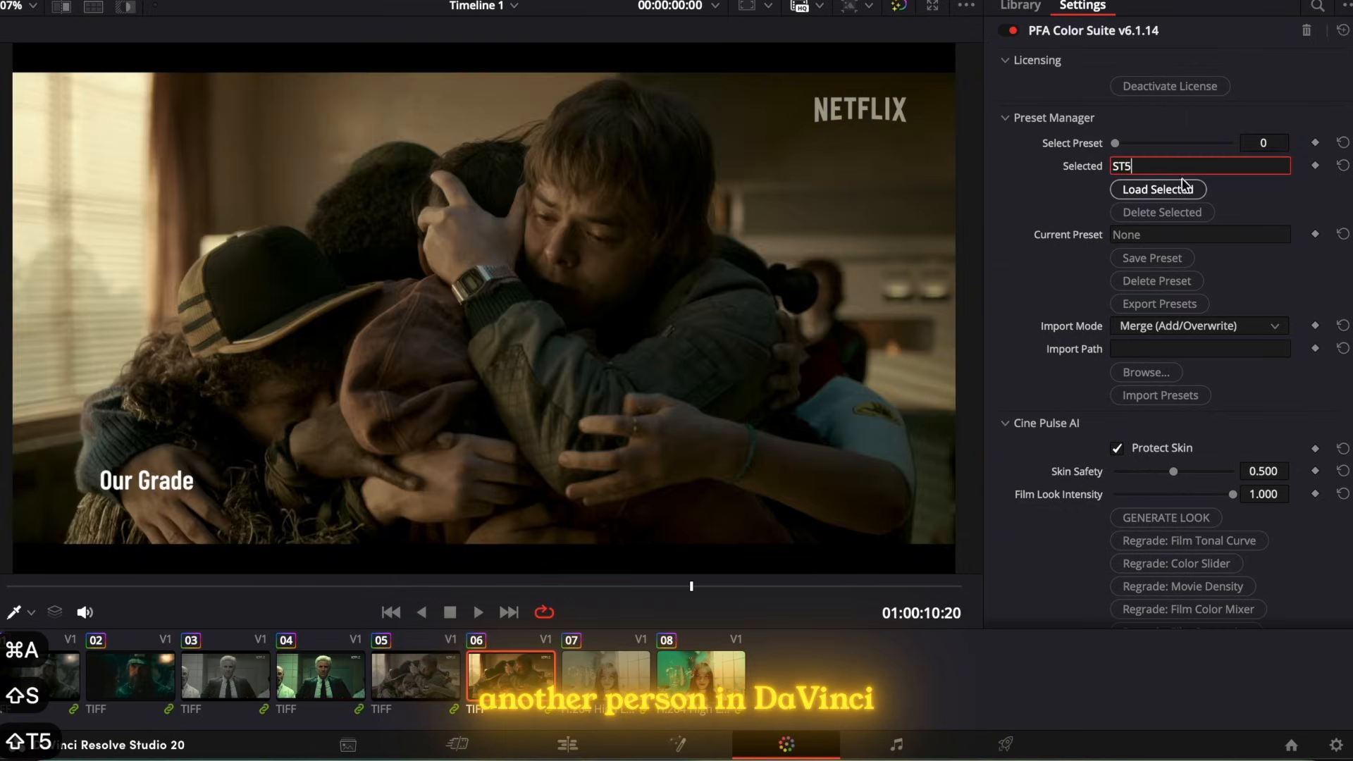
left_click(1168, 190)
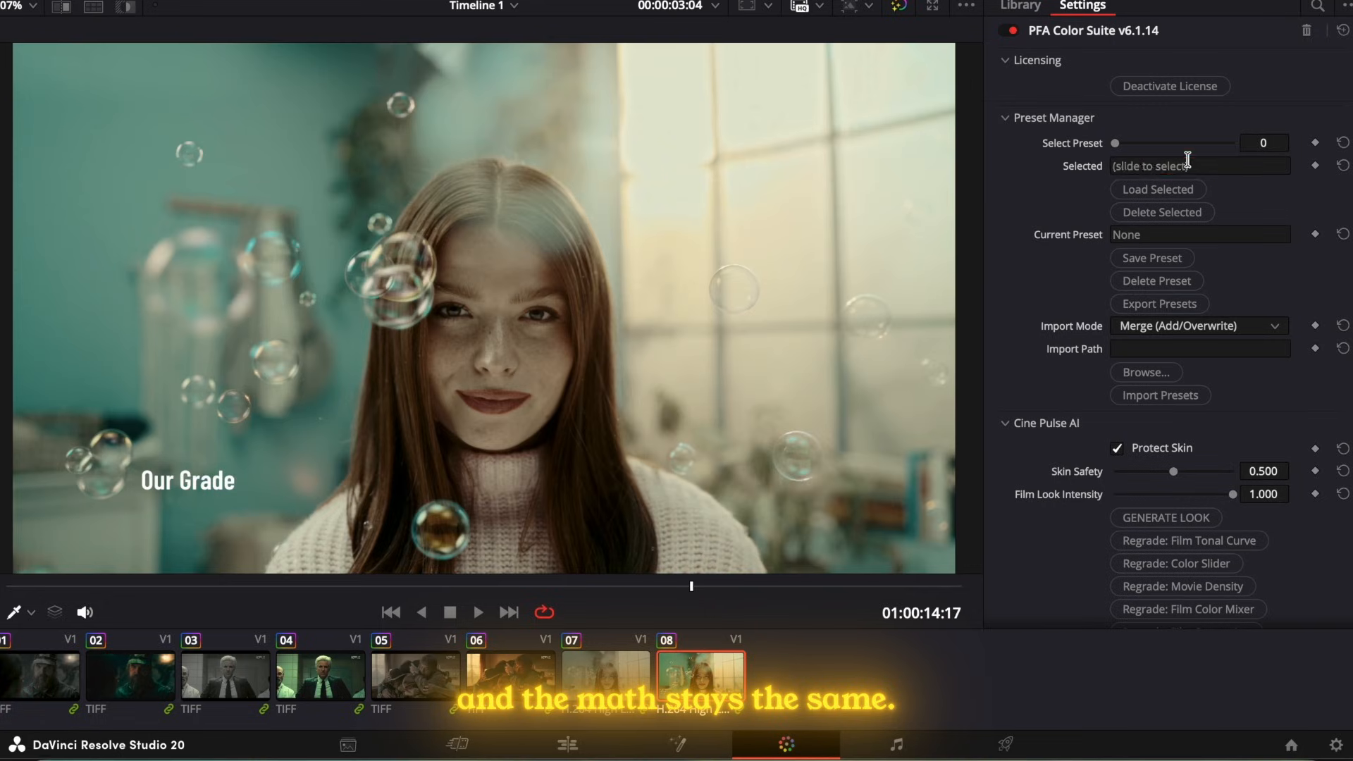
- Load the ST5 preset on clip 08, the portrait of the woman with soap bubbles
left_click(1187, 166)
key("super+a")
type("ST5")
left_click(1170, 189)
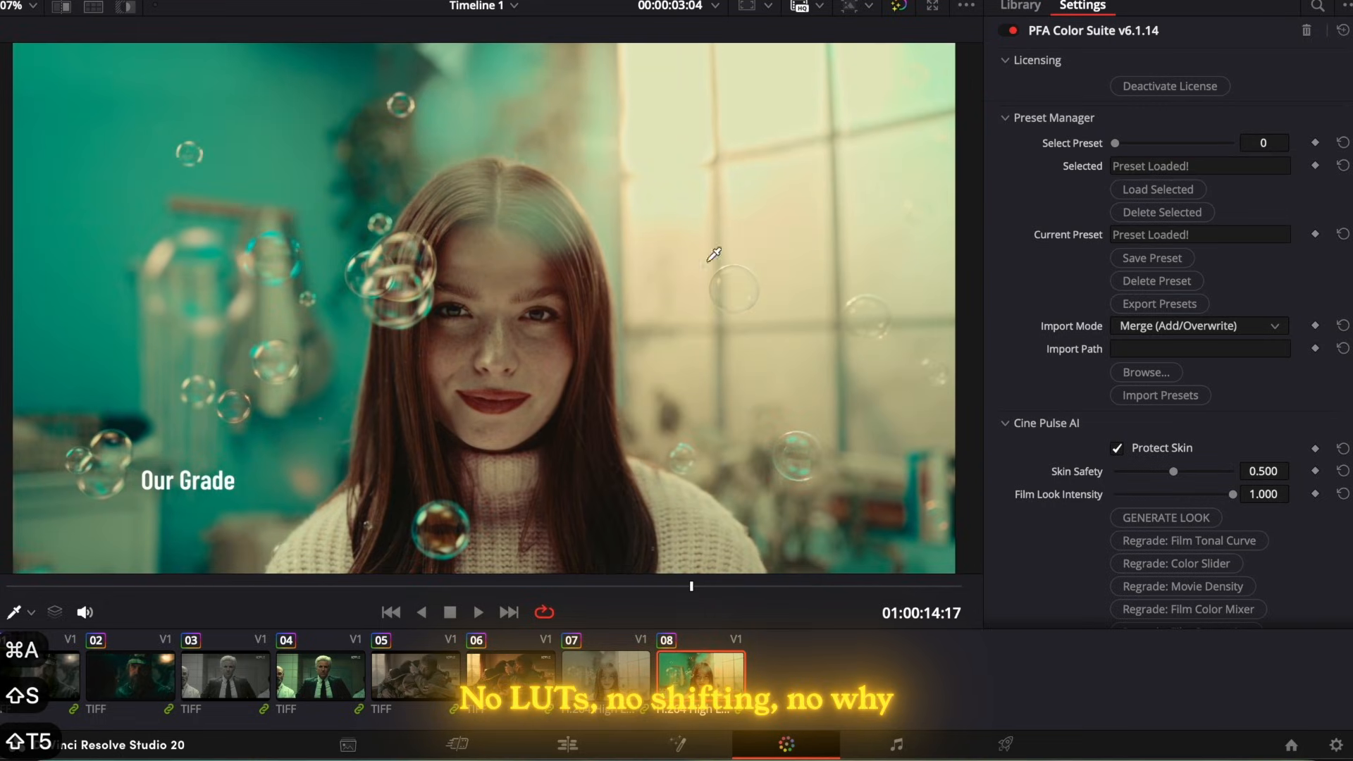
- Review the graded shots in clips 02, 04 and 06 of Timeline 1
left_click(673, 647)
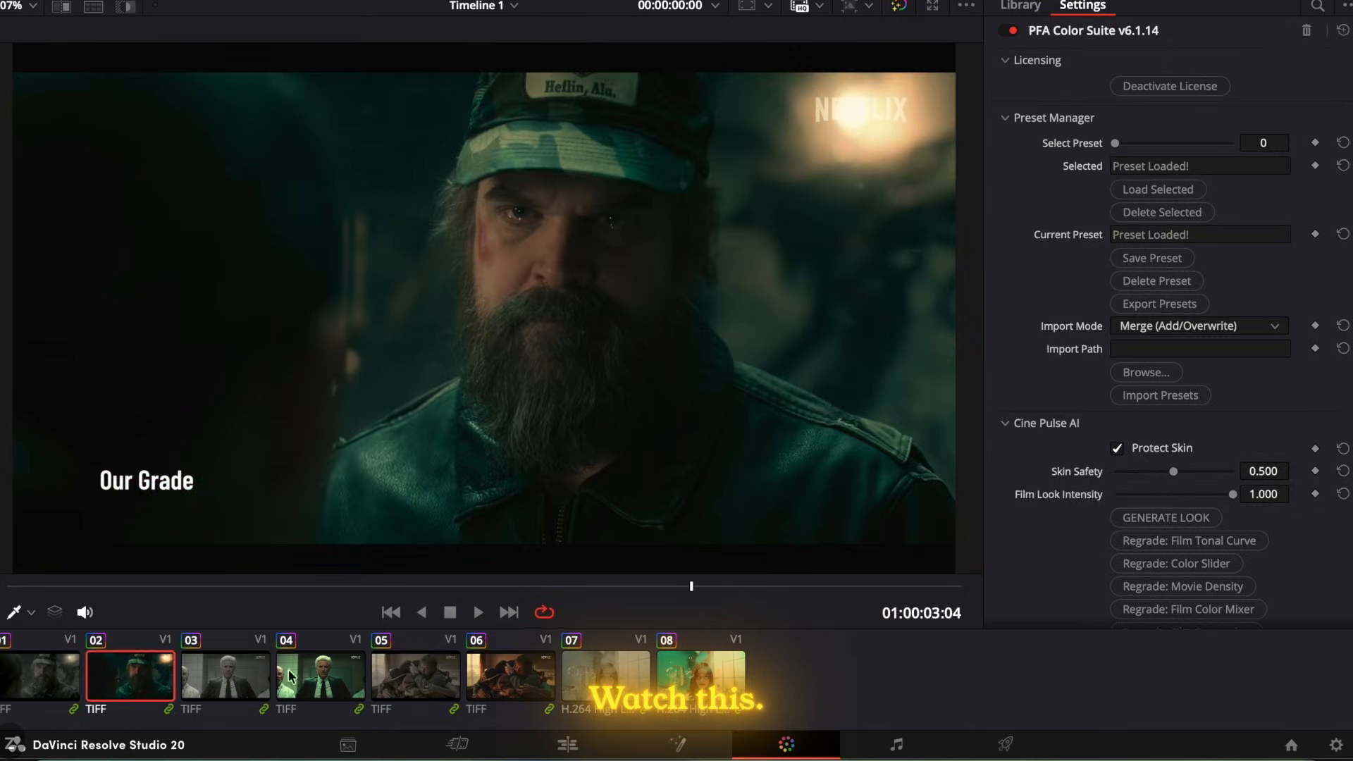
left_click(355, 676)
left_click(511, 675)
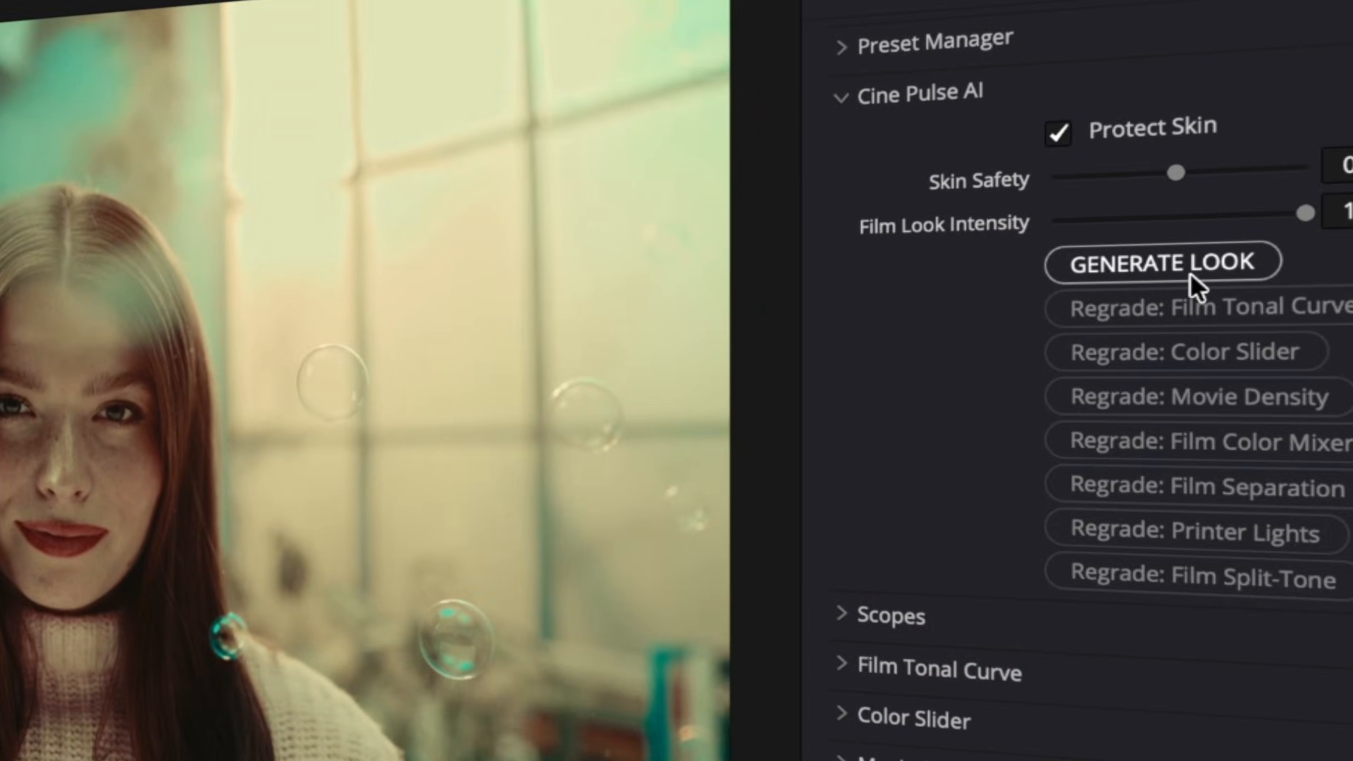
- Generate several Cine Pulse AI looks on clip 08 with Protect Skin on, Skin Safety 0.500 and Film Look Intensity 1.000
left_click(1191, 273)
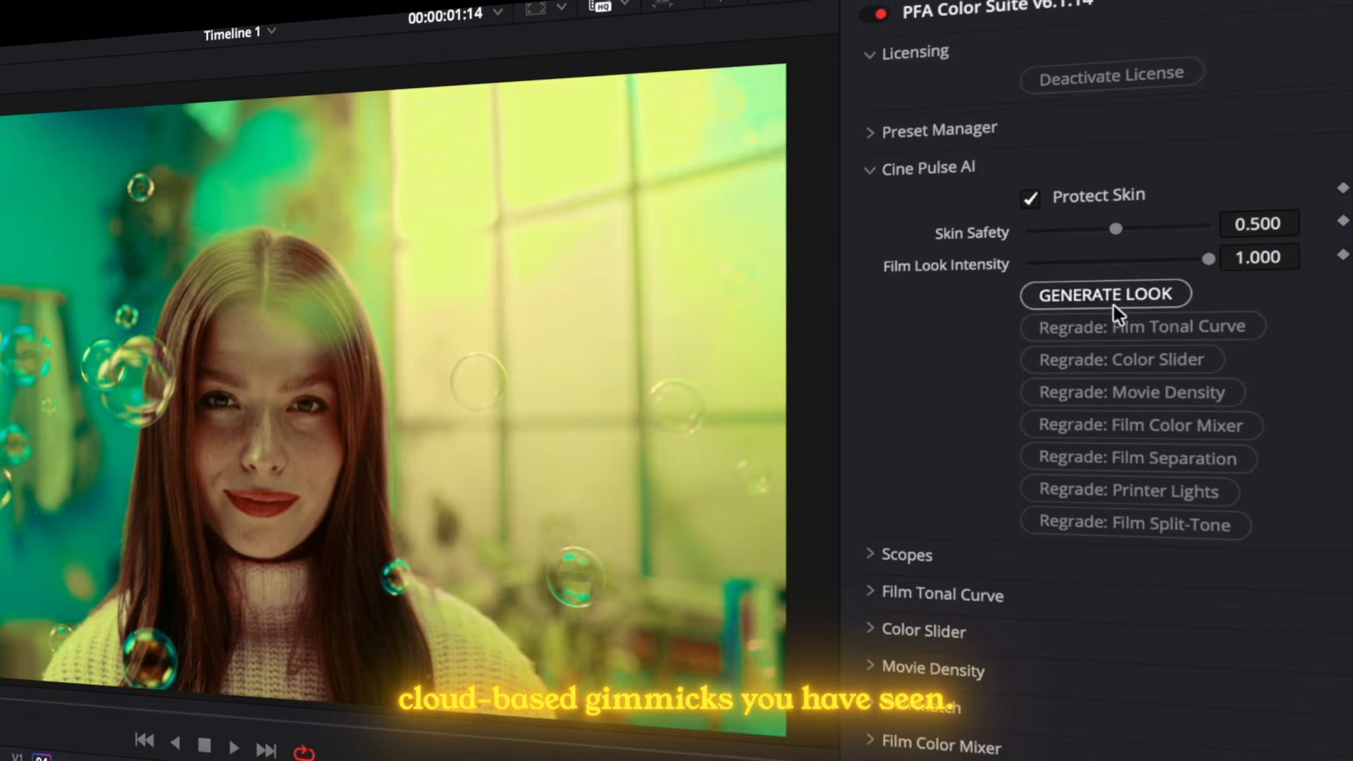
left_click(1113, 306)
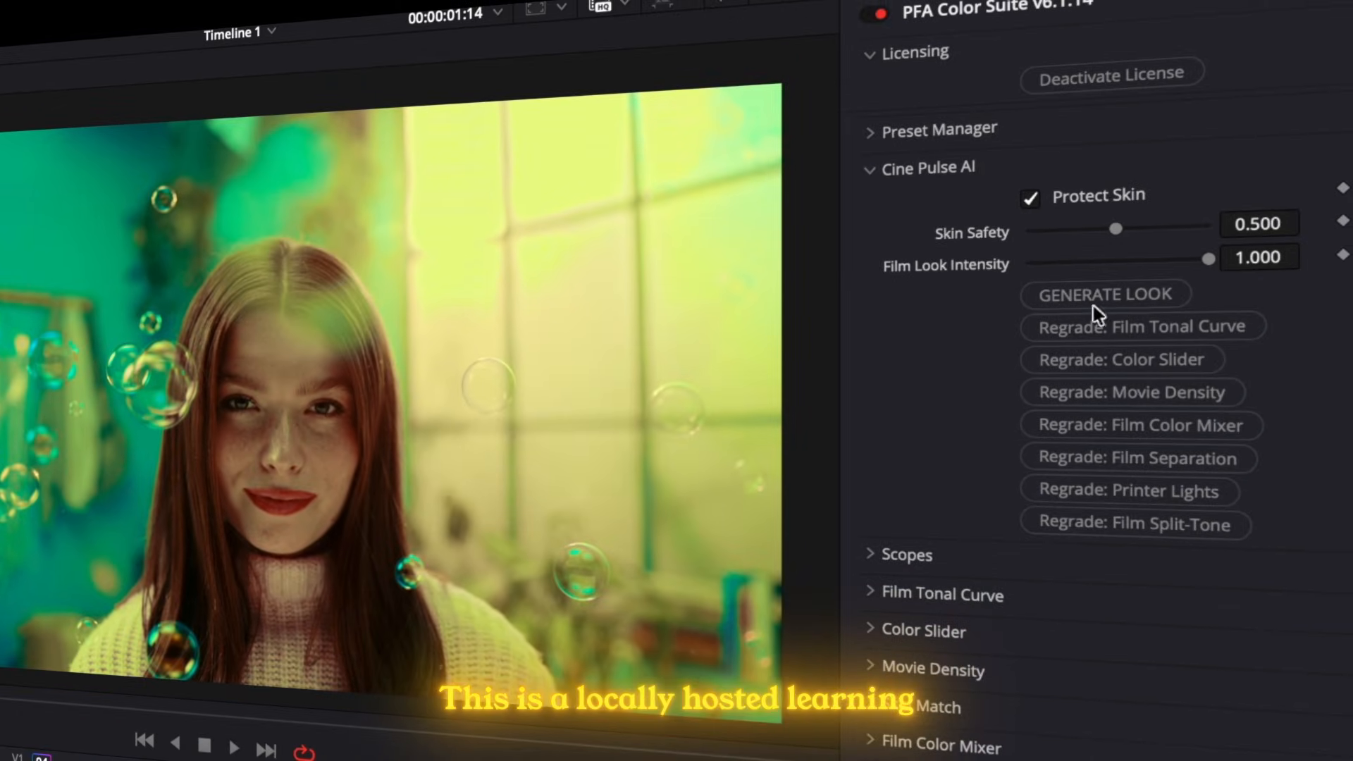
left_click(1088, 299)
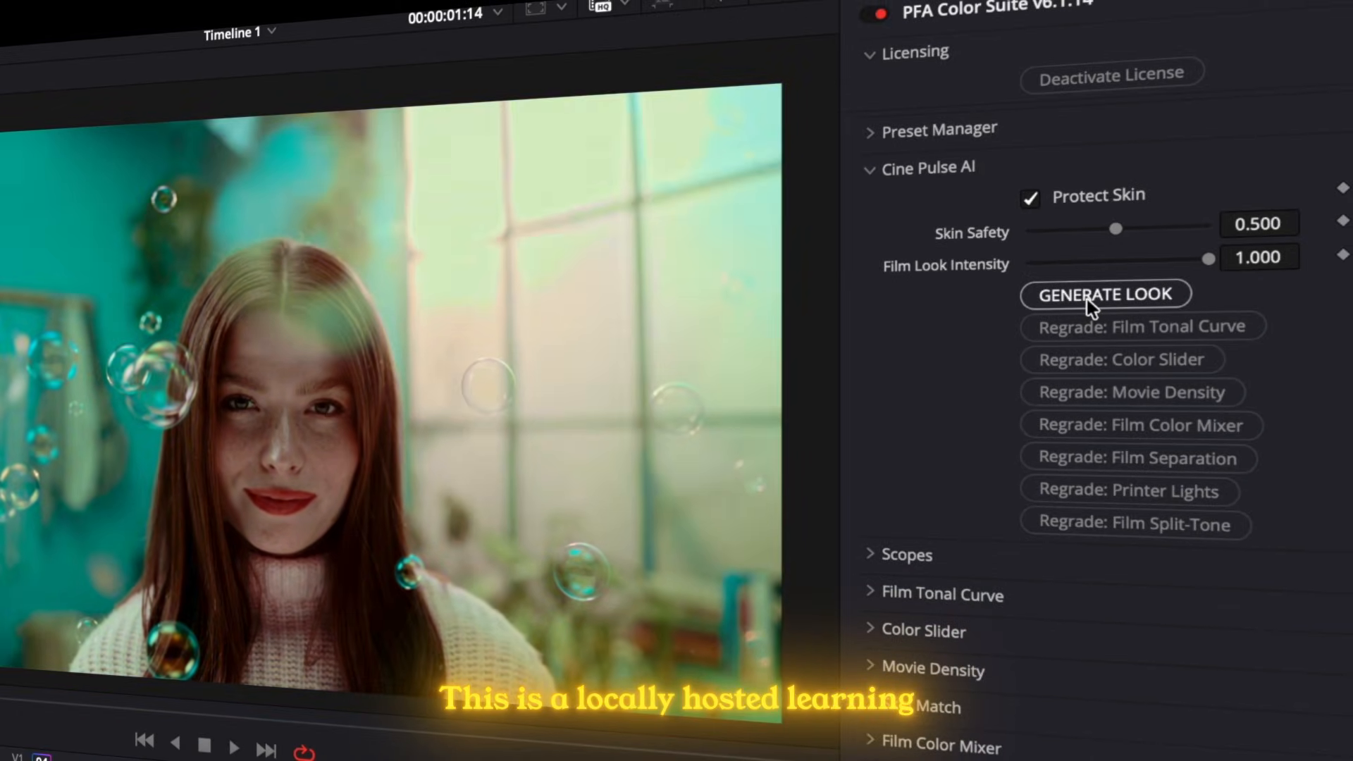
left_click(1089, 299)
- Regrade the portrait's printer lights twice and its film tonal curve once with Cine Pulse AI
left_click(1154, 488)
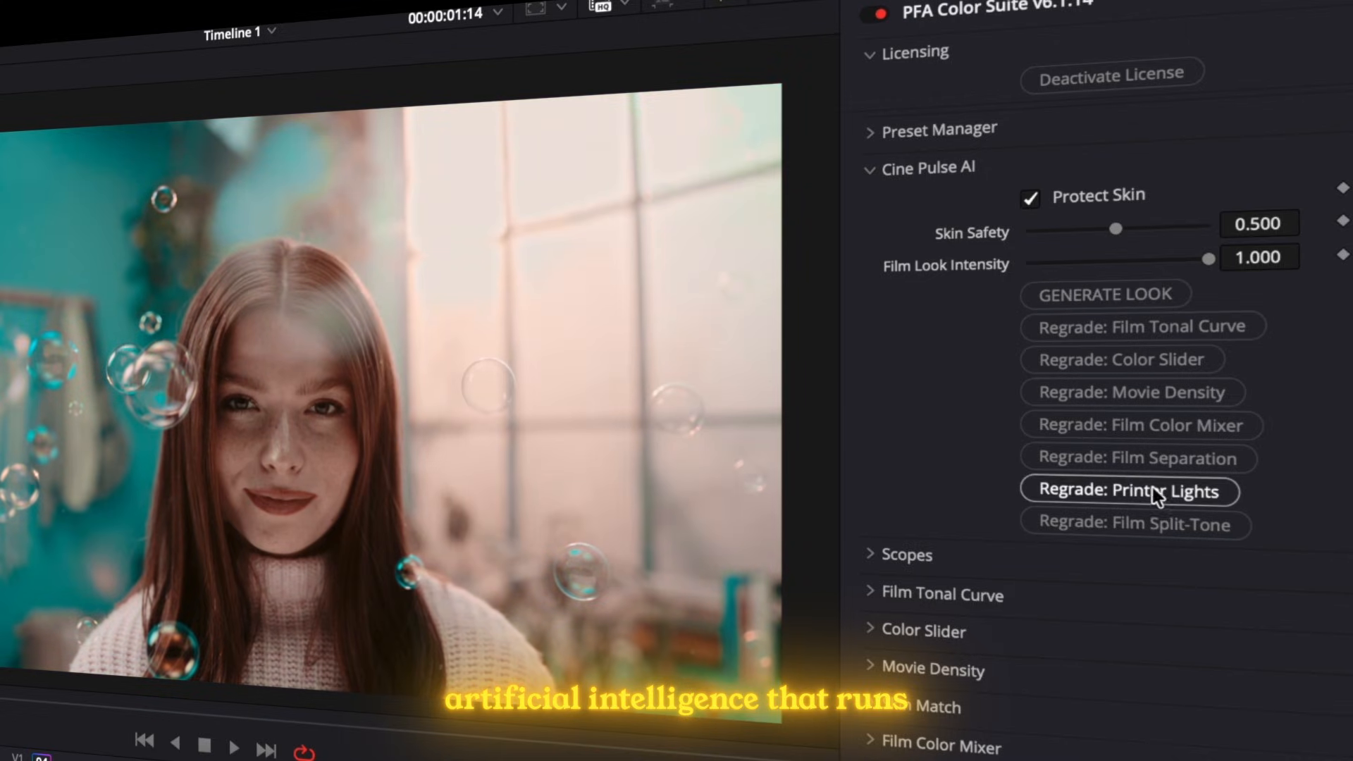
left_click(1147, 488)
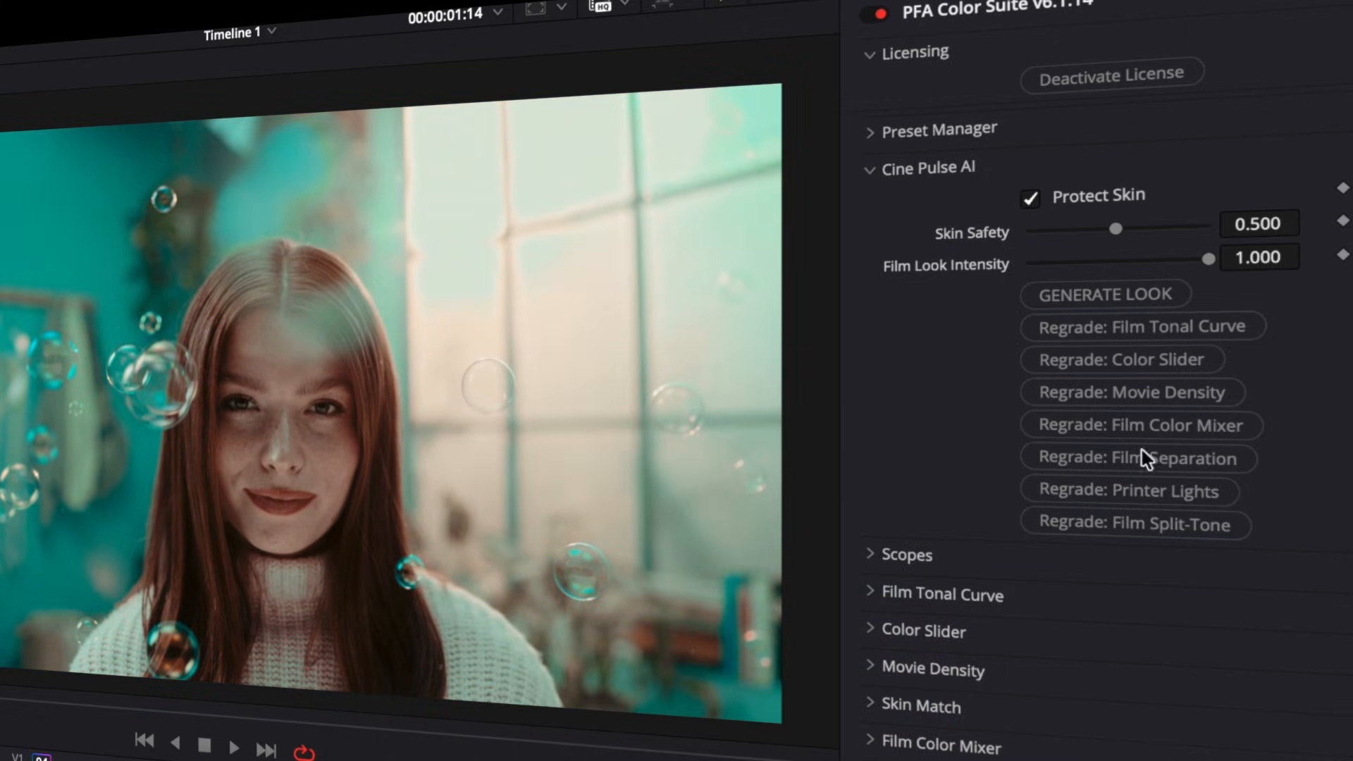
left_click(1139, 323)
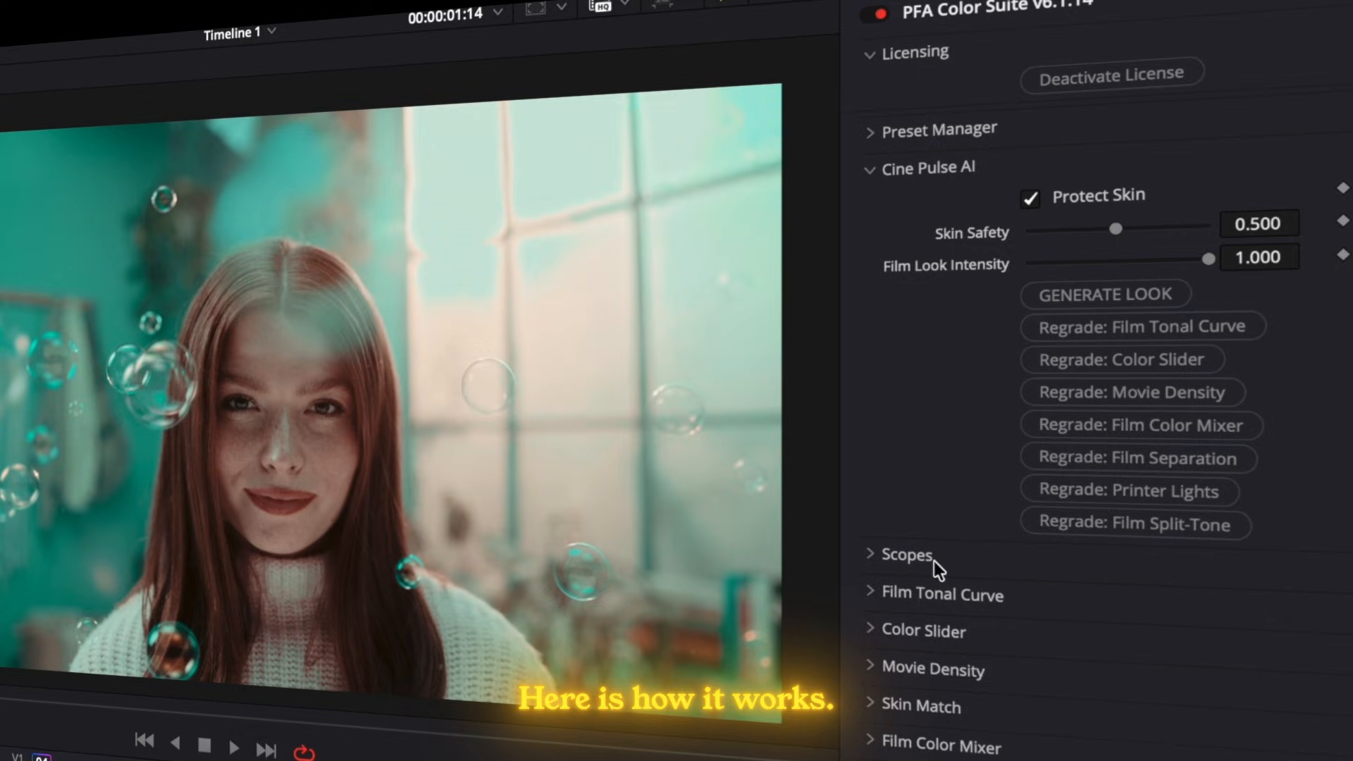
- Expose the Film Tonal Curve settings, generate three new looks for the portrait, and regrade its film tonal curve and printer lights
left_click(874, 593)
scroll(1085, 470, "down", 5)
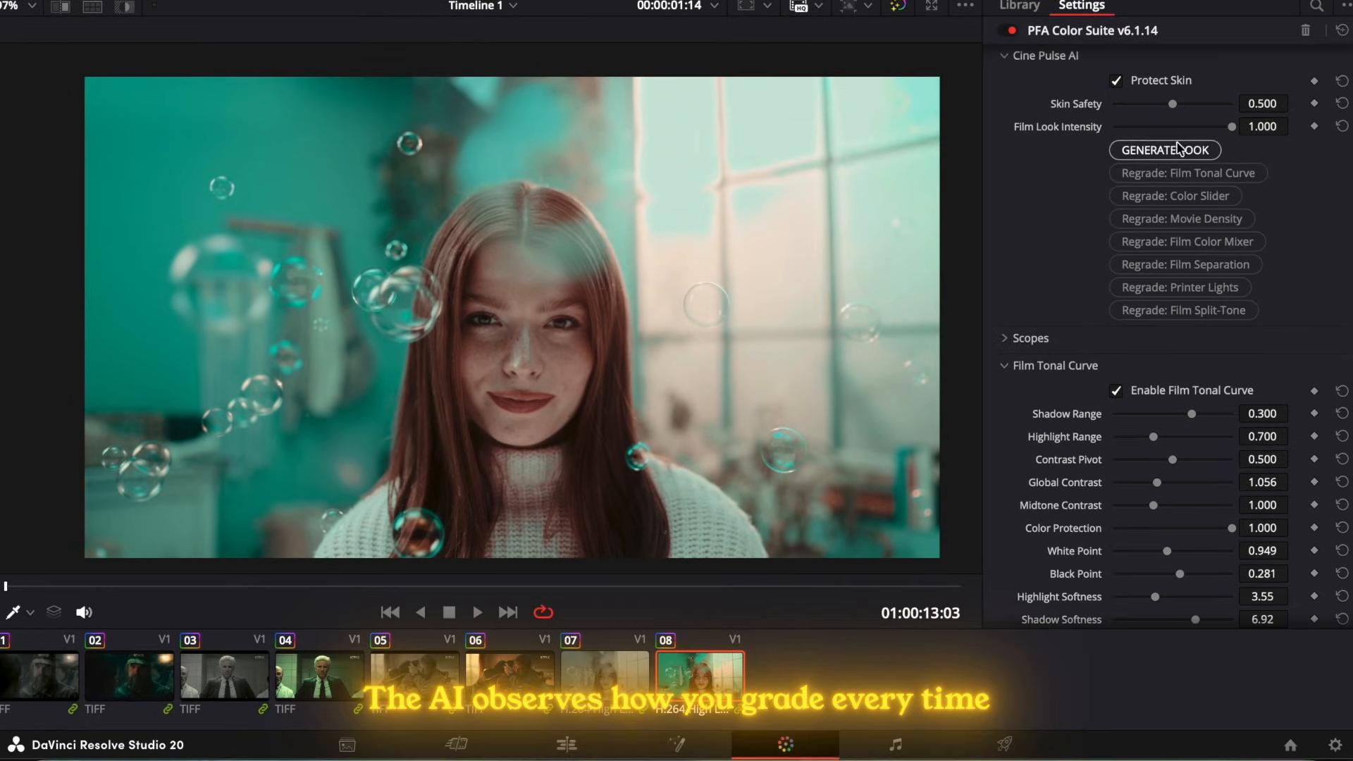
left_click(1178, 148)
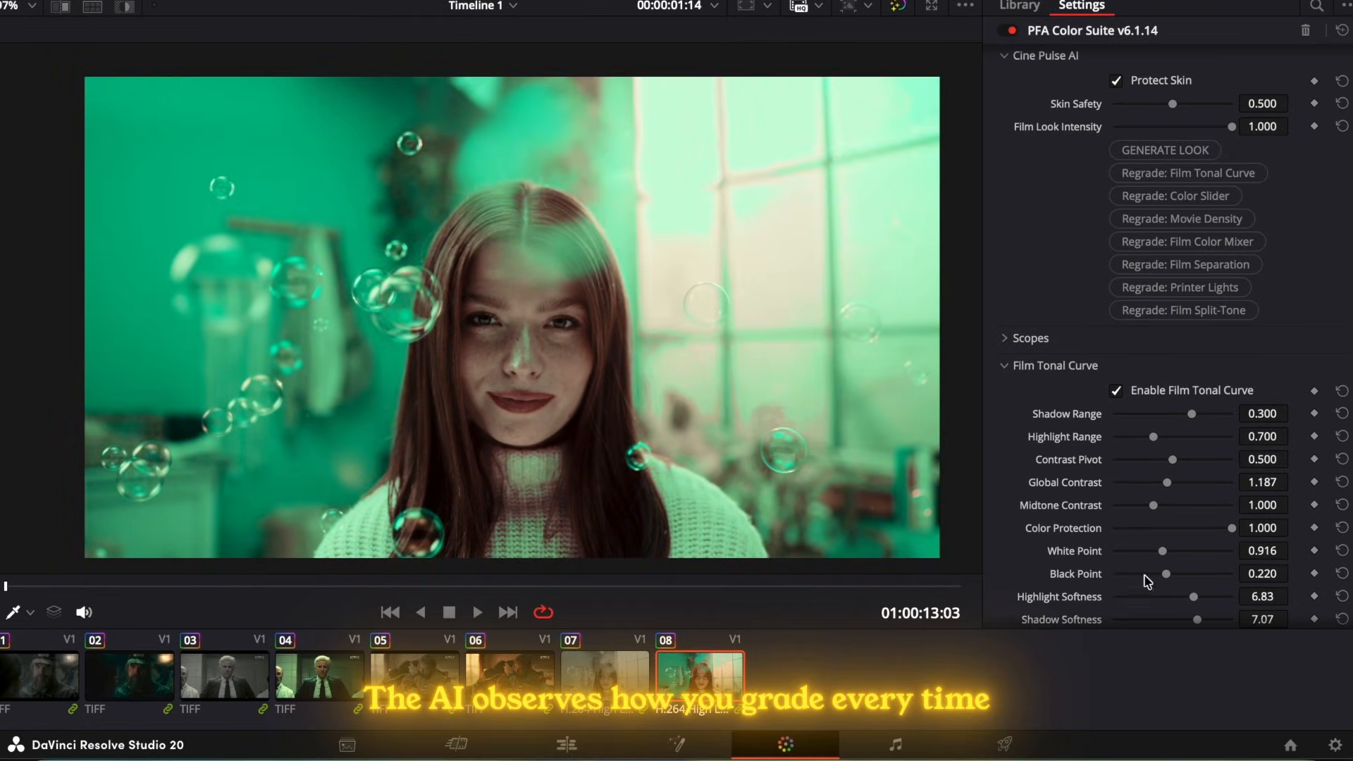
left_click(1171, 152)
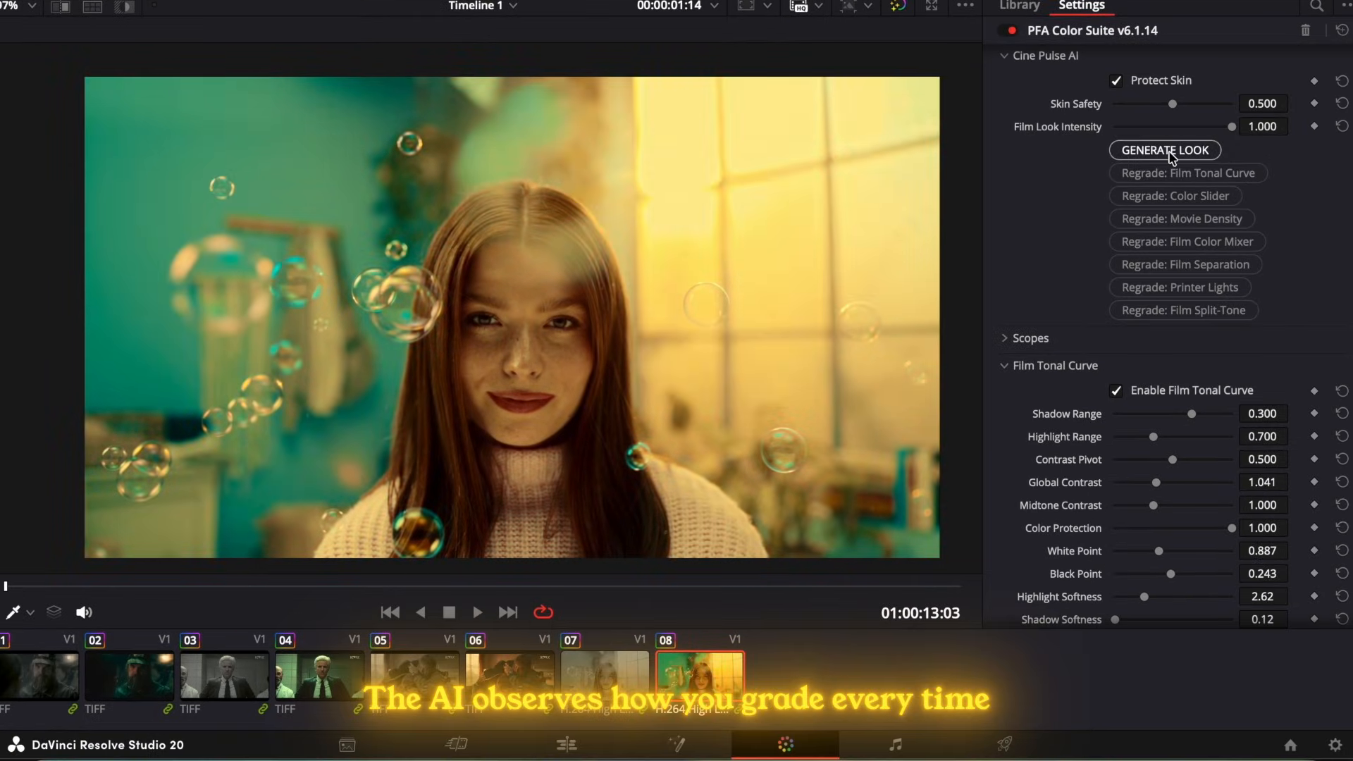
left_click(1171, 153)
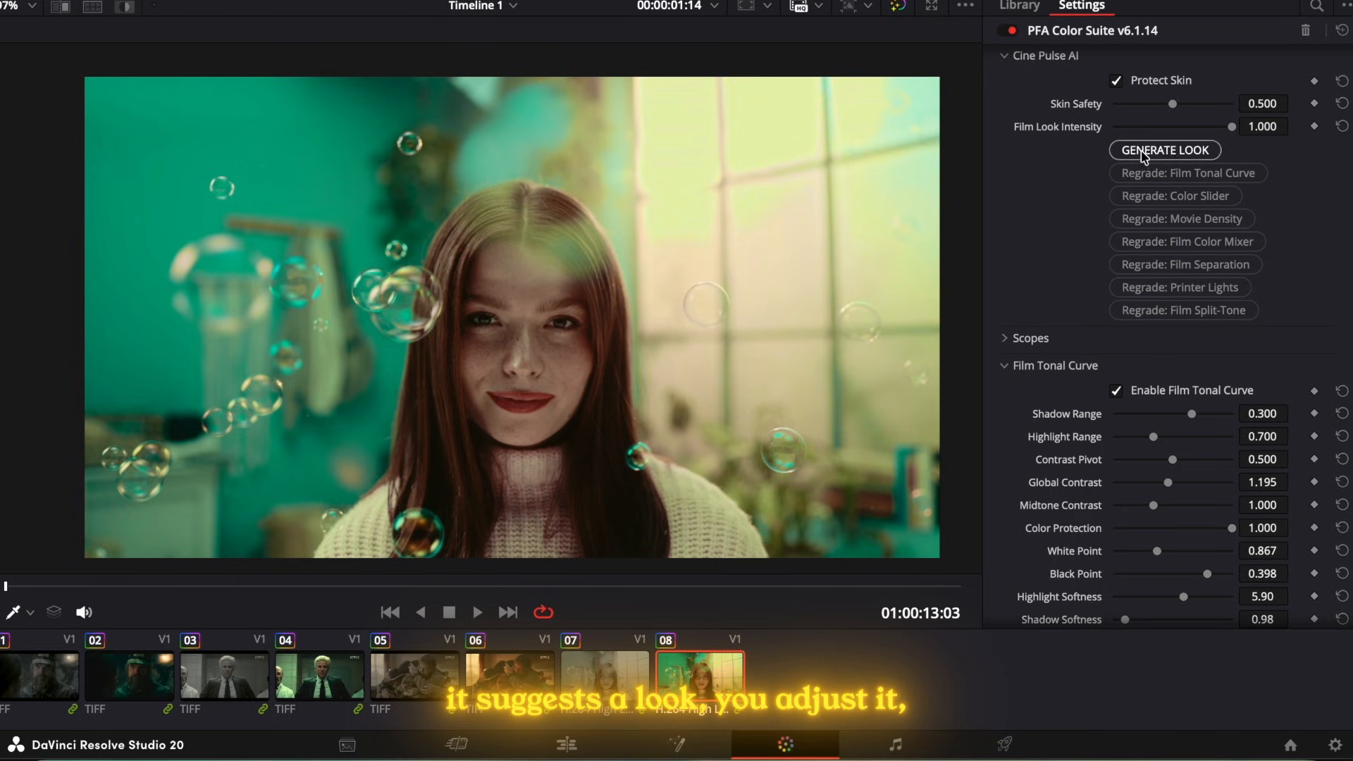
left_click(1201, 176)
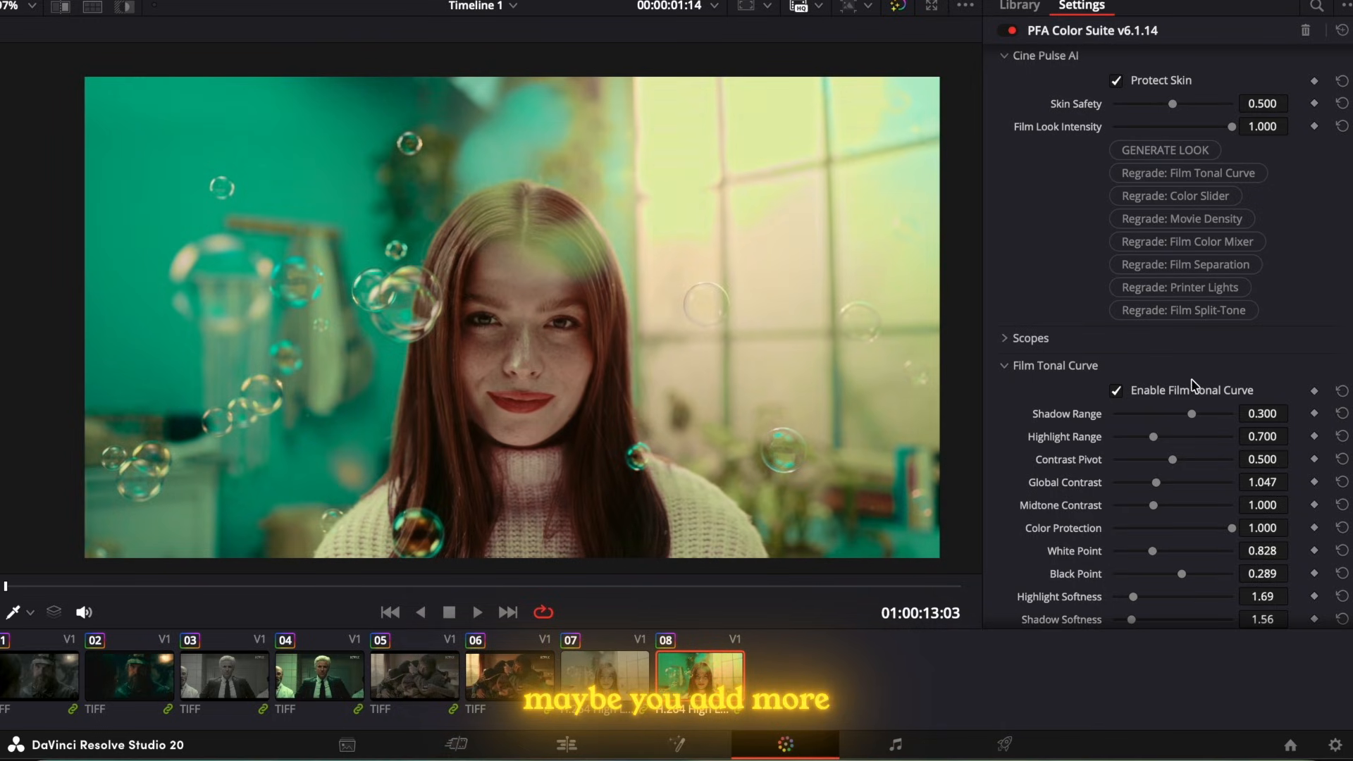
left_click(1179, 289)
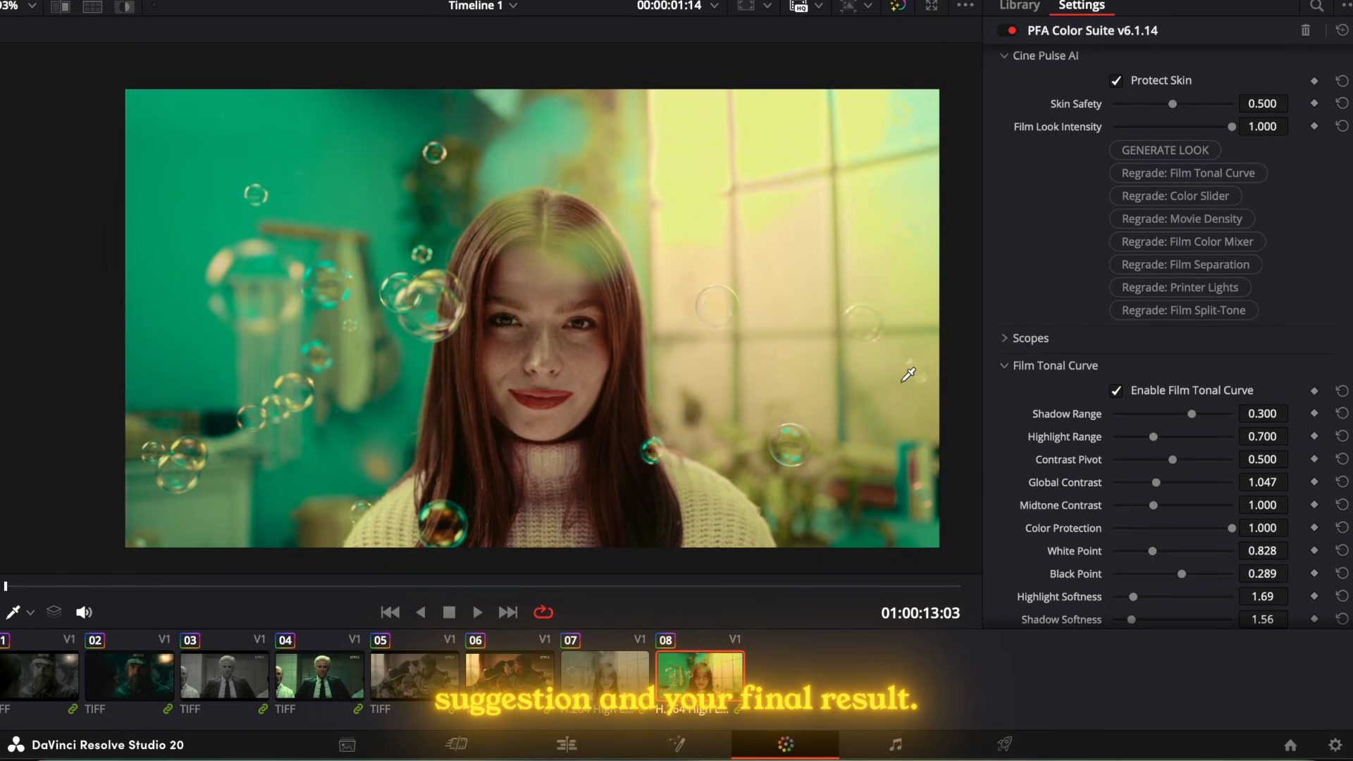
- Examine the AI-generated Film Tonal Curve and Film Printer Light settings, leaving only the printer light controls expanded below Cine Pulse AI
scroll(1117, 338, "up", 3)
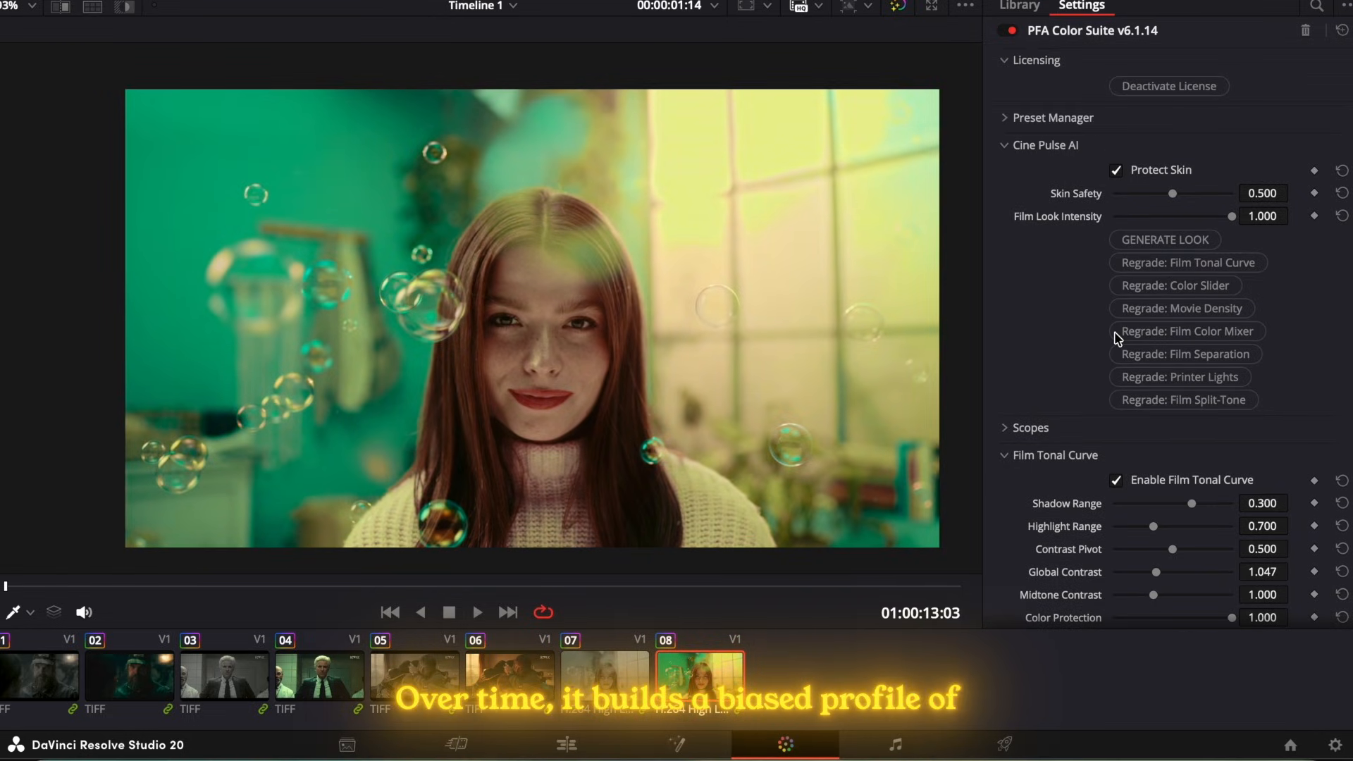
left_click(1012, 148)
scroll(1019, 557, "down", 5)
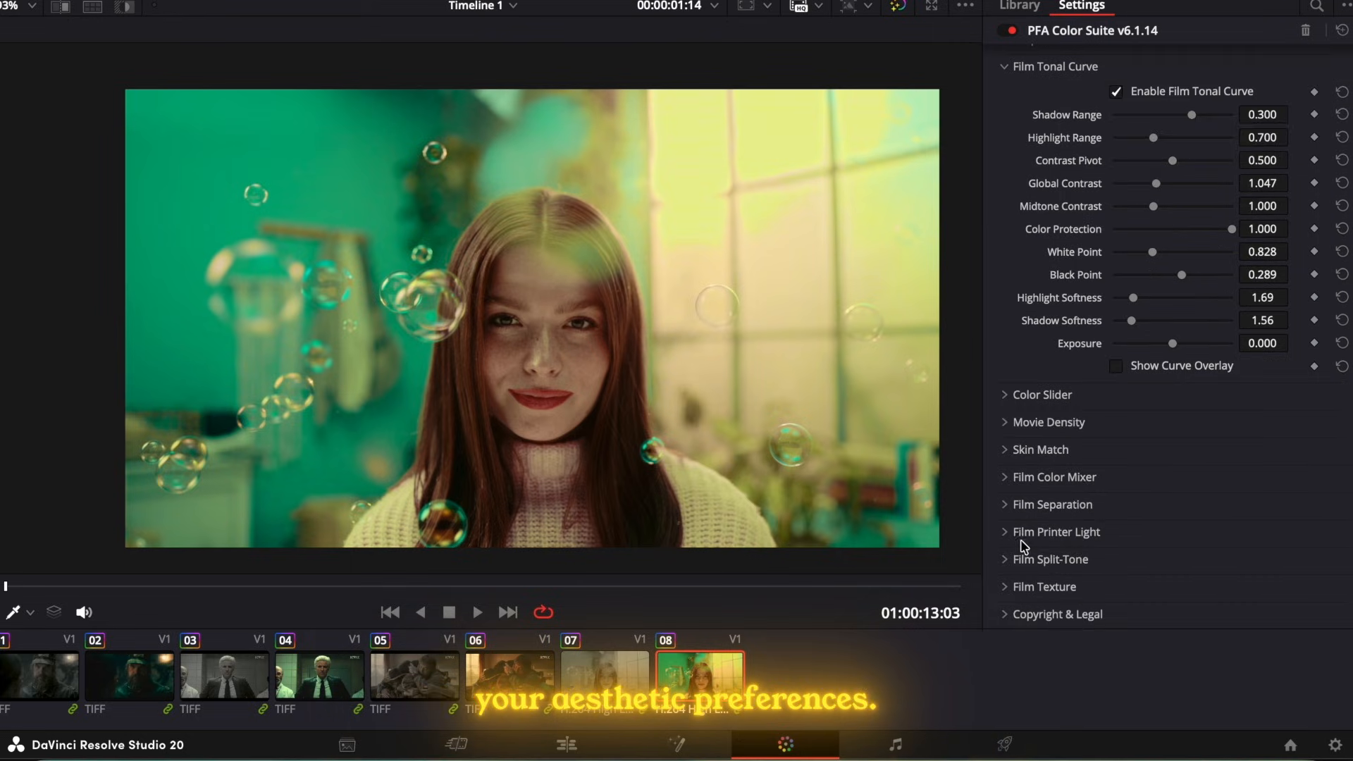
left_click(1013, 533)
scroll(1014, 537, "down", 8)
scroll(1121, 487, "up", 11)
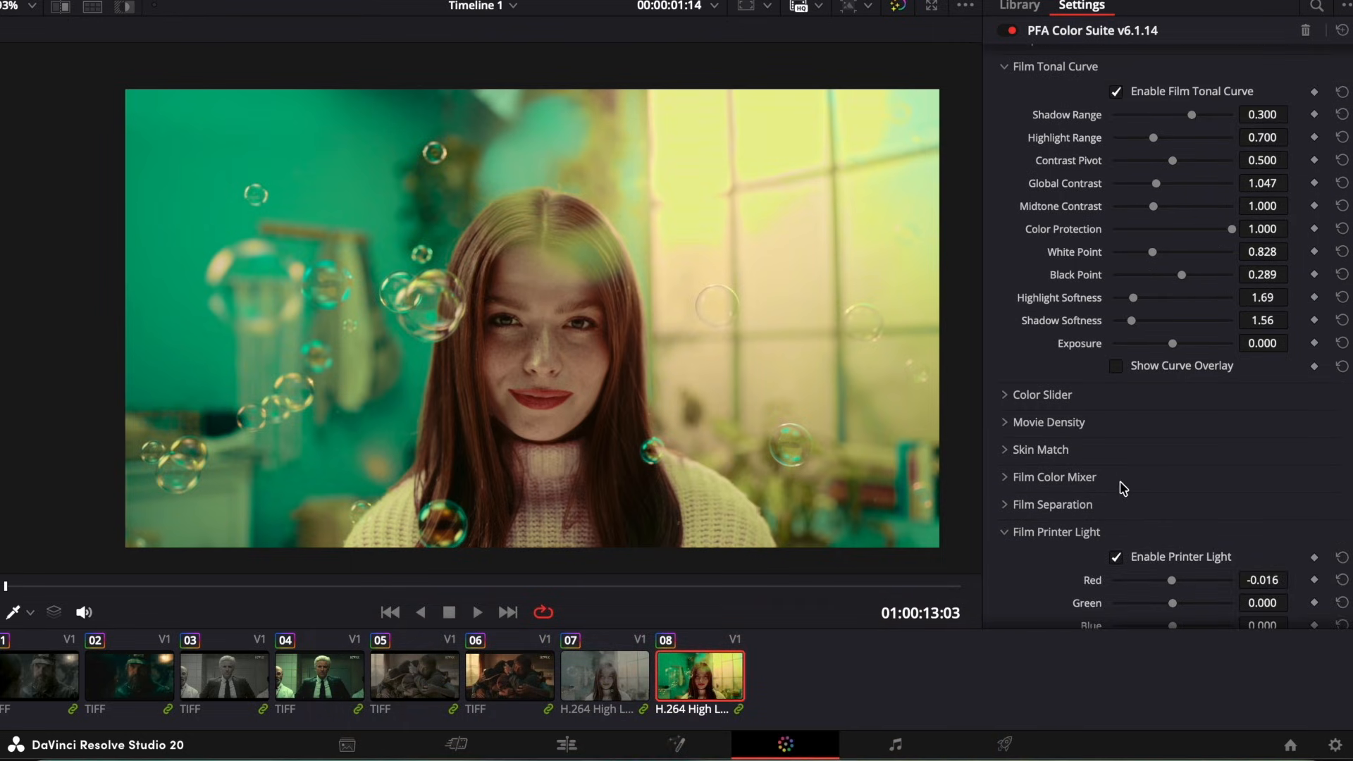
scroll(1065, 183, "up", 2)
left_click(1018, 146)
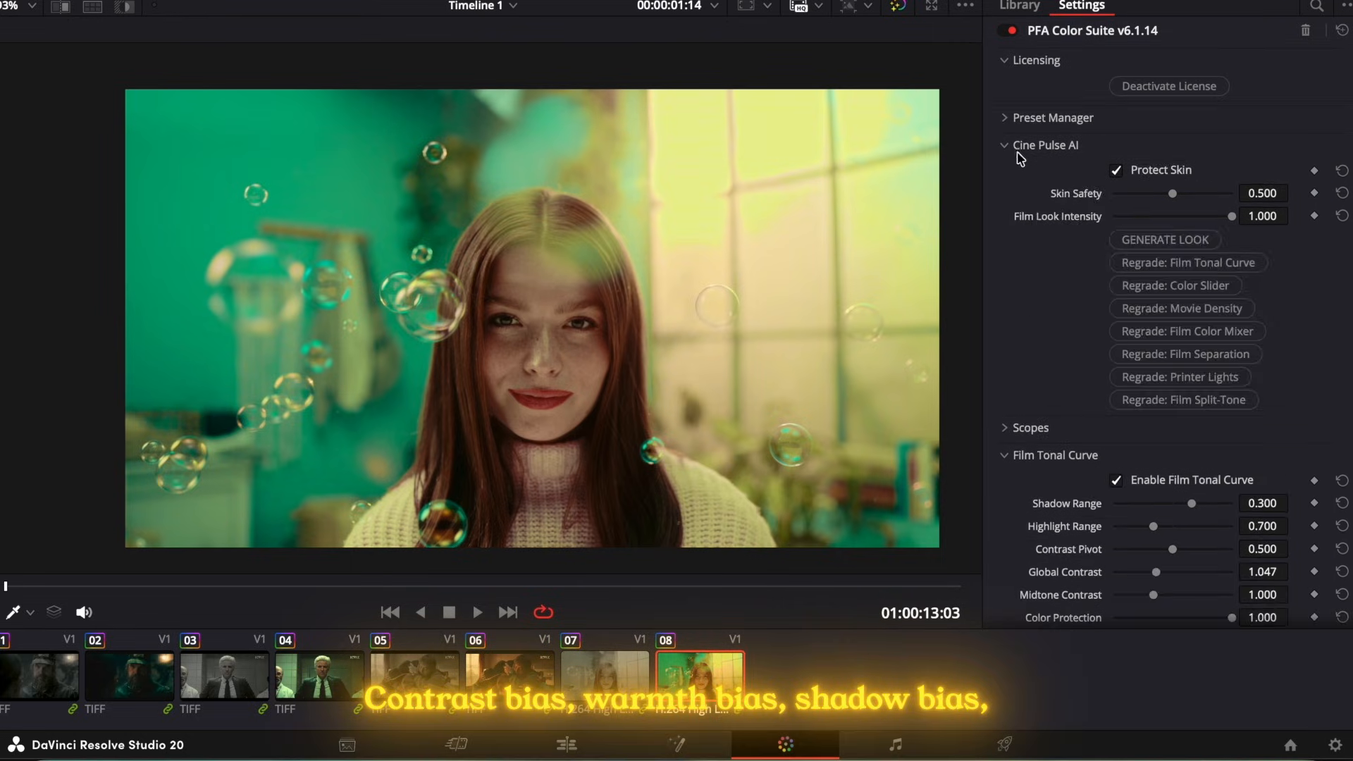
left_click(1011, 454)
scroll(1110, 453, "down", 8)
scroll(1110, 454, "down", 4)
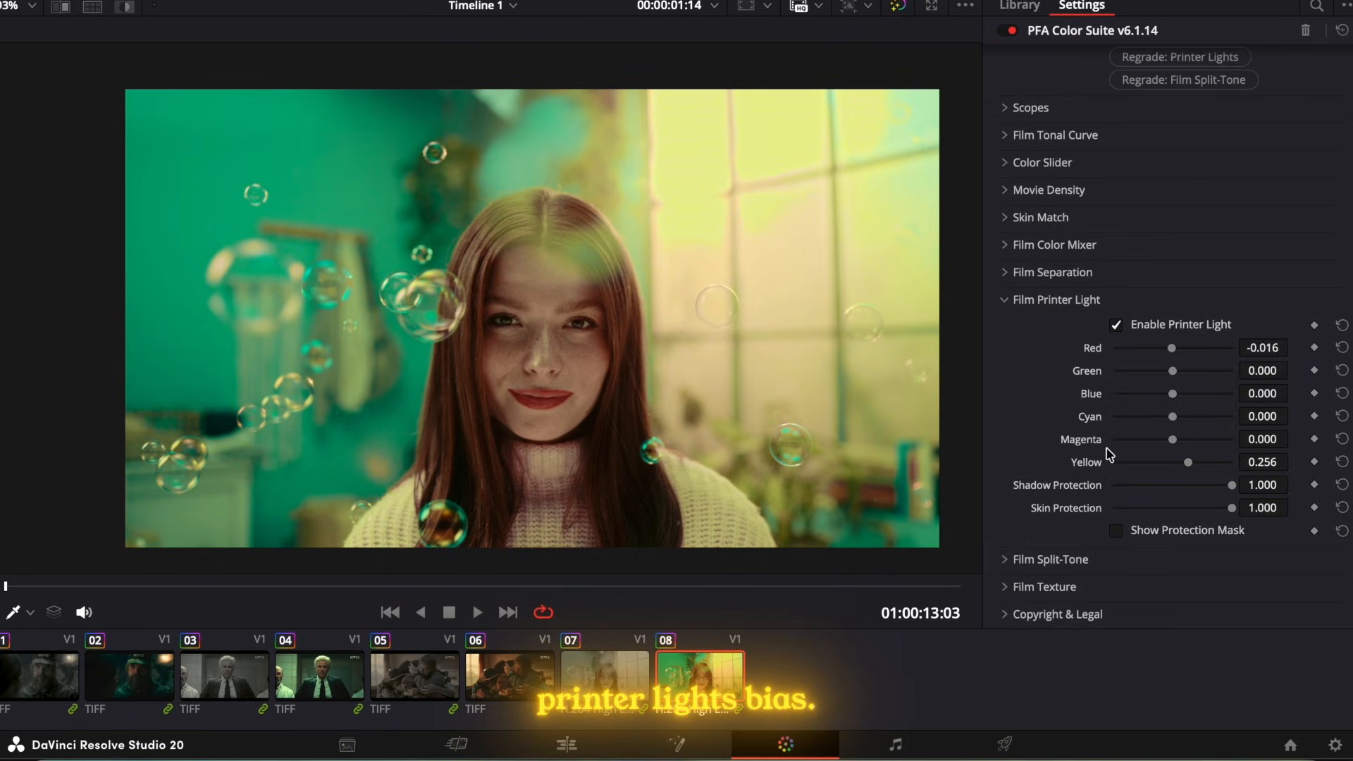
- Regrade the portrait's printer lights repeatedly with Cine Pulse AI to get alternative colour balances
scroll(1184, 296, "up", 8)
left_click(1180, 276)
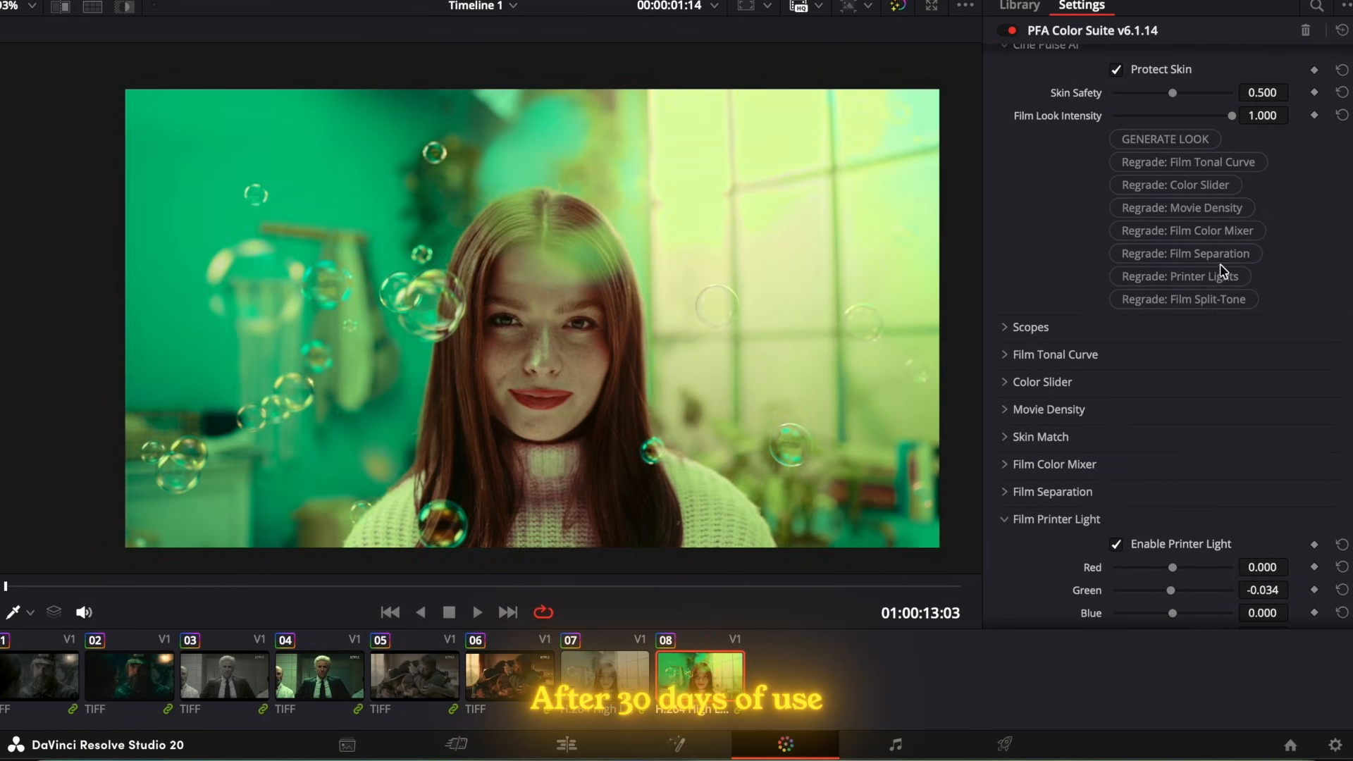
left_click(1183, 276)
scroll(1195, 339, "down", 4)
left_click(1202, 169)
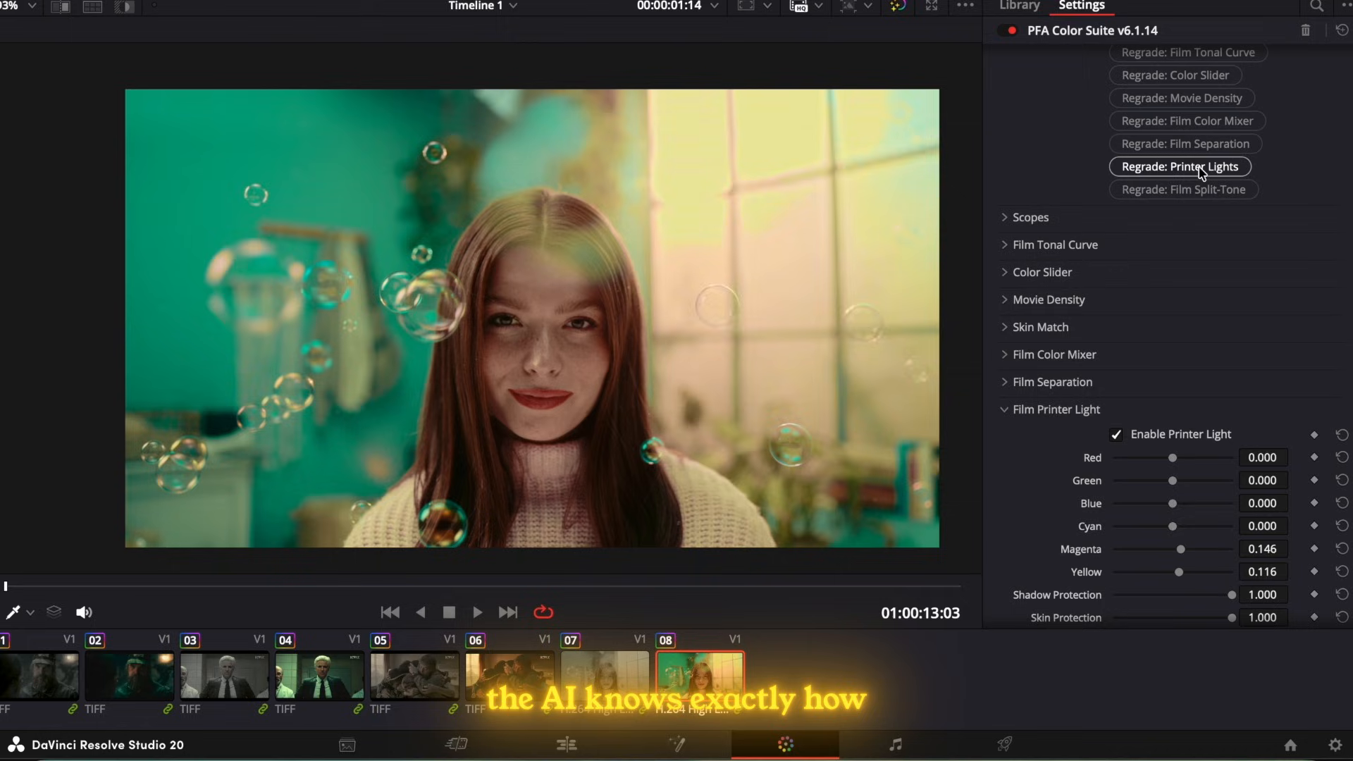
left_click(1201, 169)
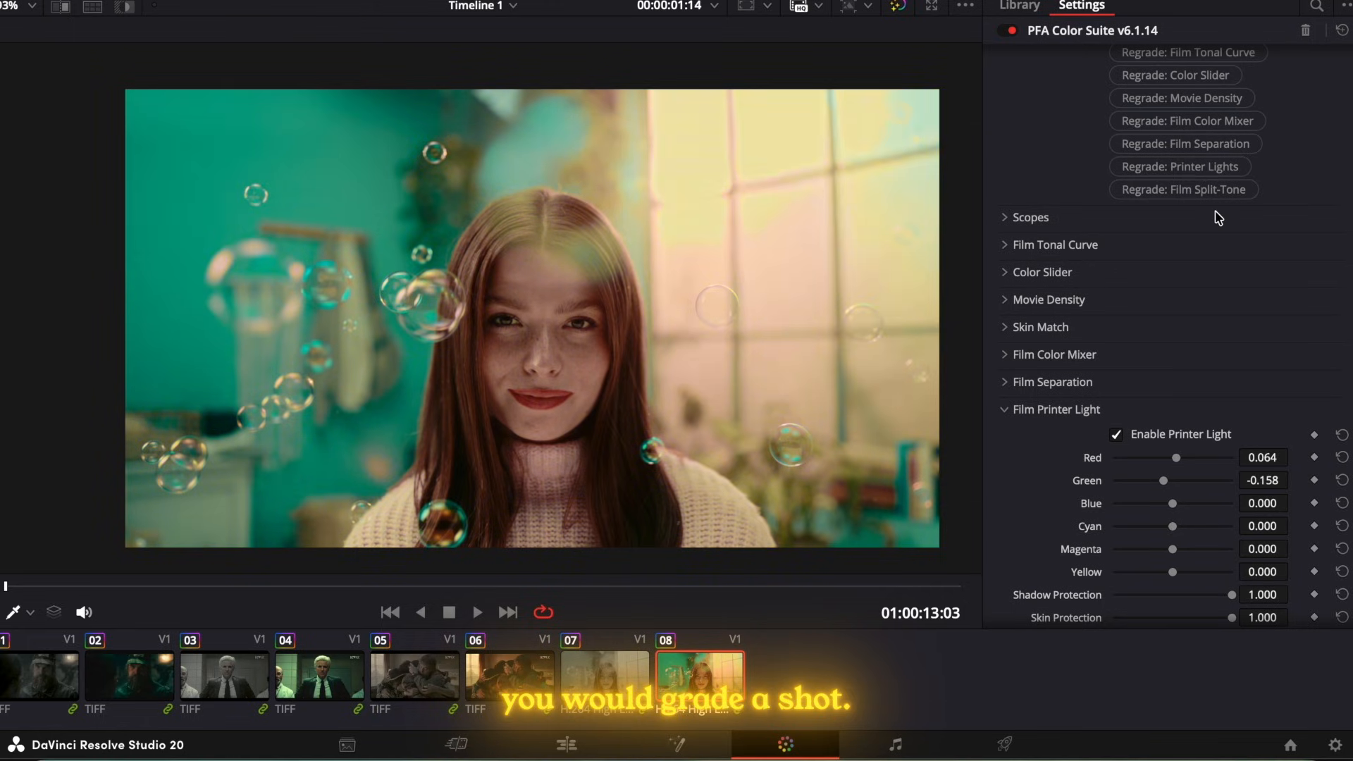
left_click(1201, 167)
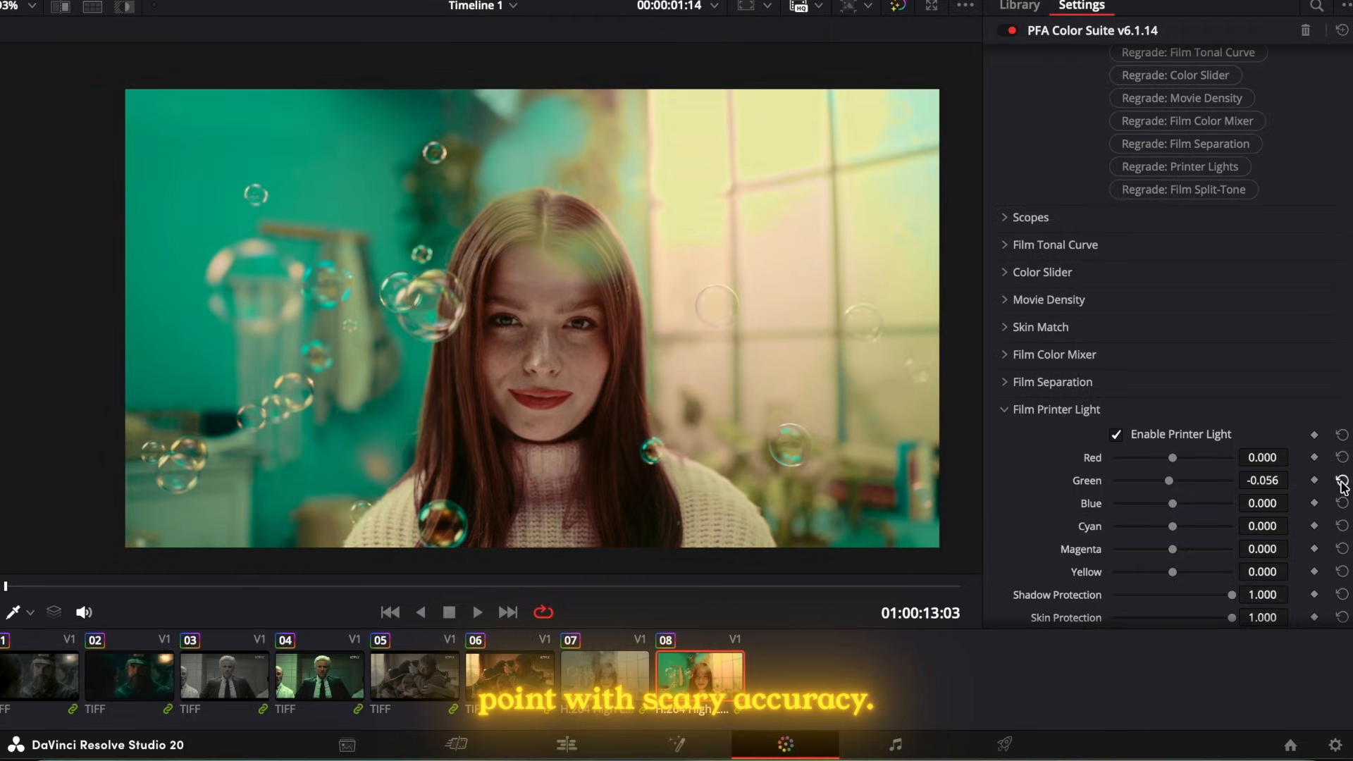
- Adjust the Film Printer Light manually to Green 0.147 and Yellow 0.349
left_click(1199, 480)
left_click(1194, 481)
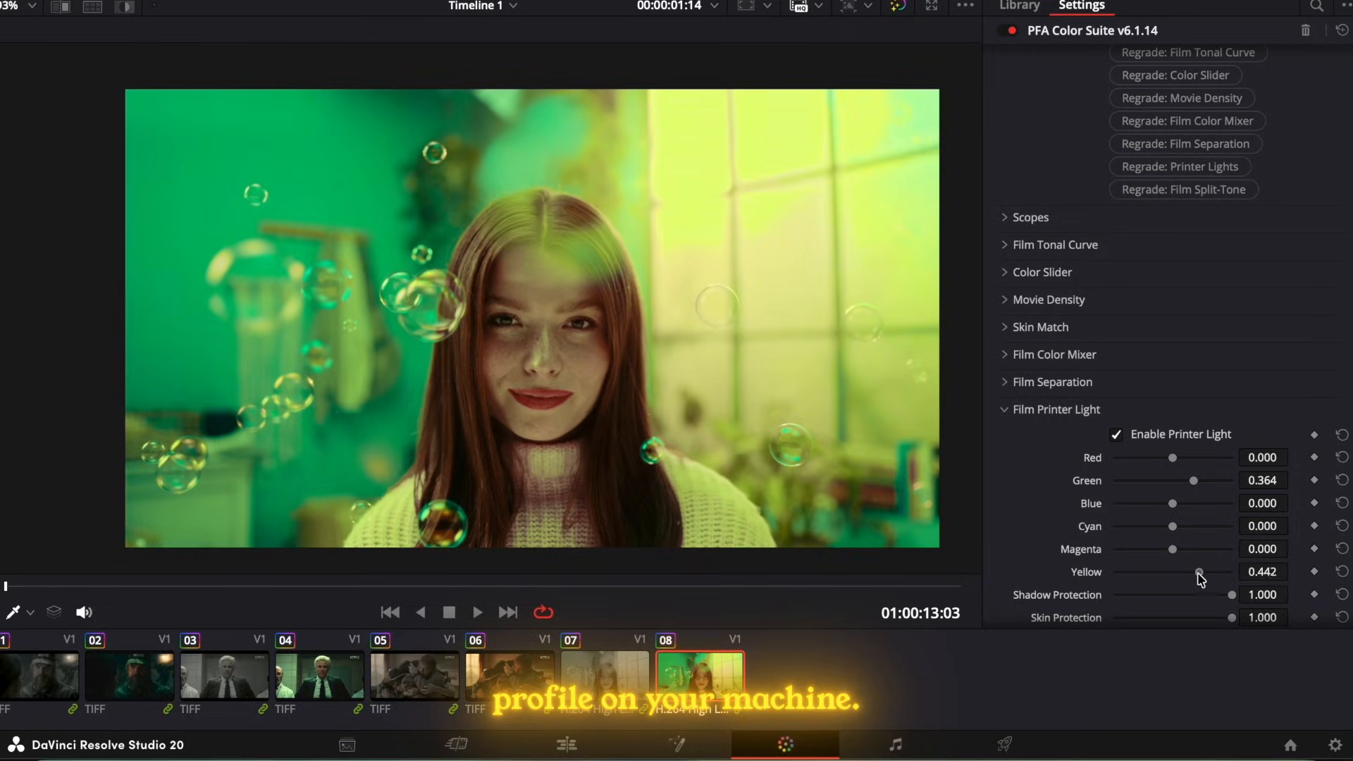
left_click_drag(1189, 509, 1183, 495)
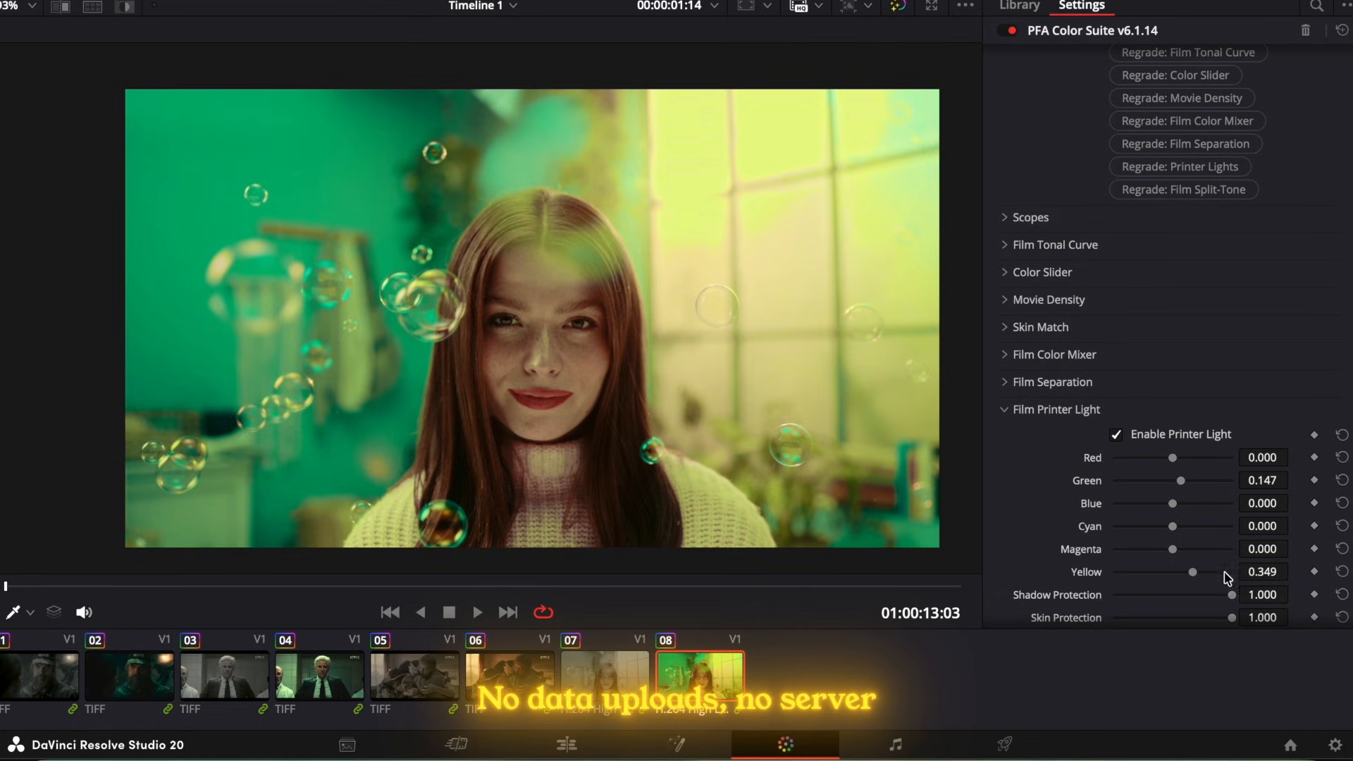
left_click_drag(1192, 569, 1193, 569)
- Switch PFA Color Suite off and on again to compare the portrait before and after grading
scroll(1164, 353, "up", 3)
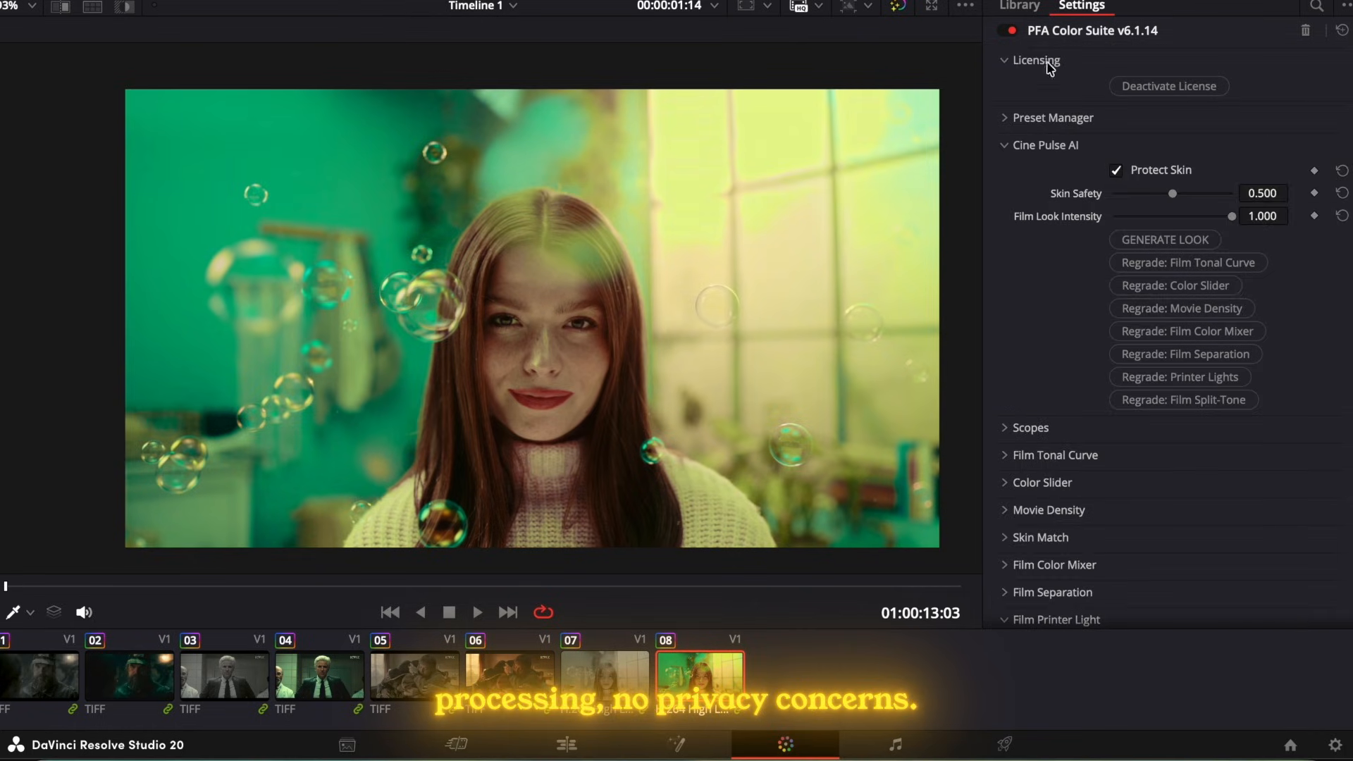
left_click(1010, 33)
left_click(1010, 32)
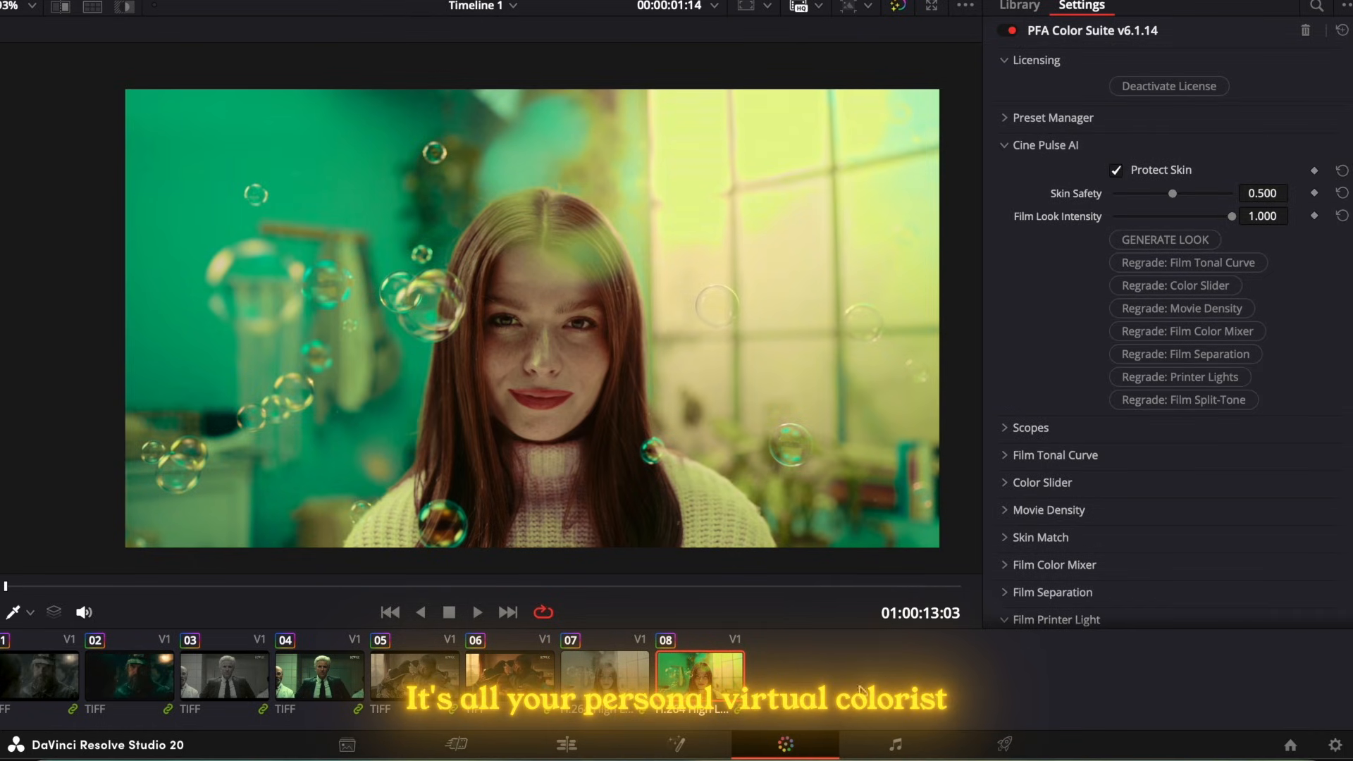
- Check the graded shots again in clips 06, 04 and 02
left_click(509, 674)
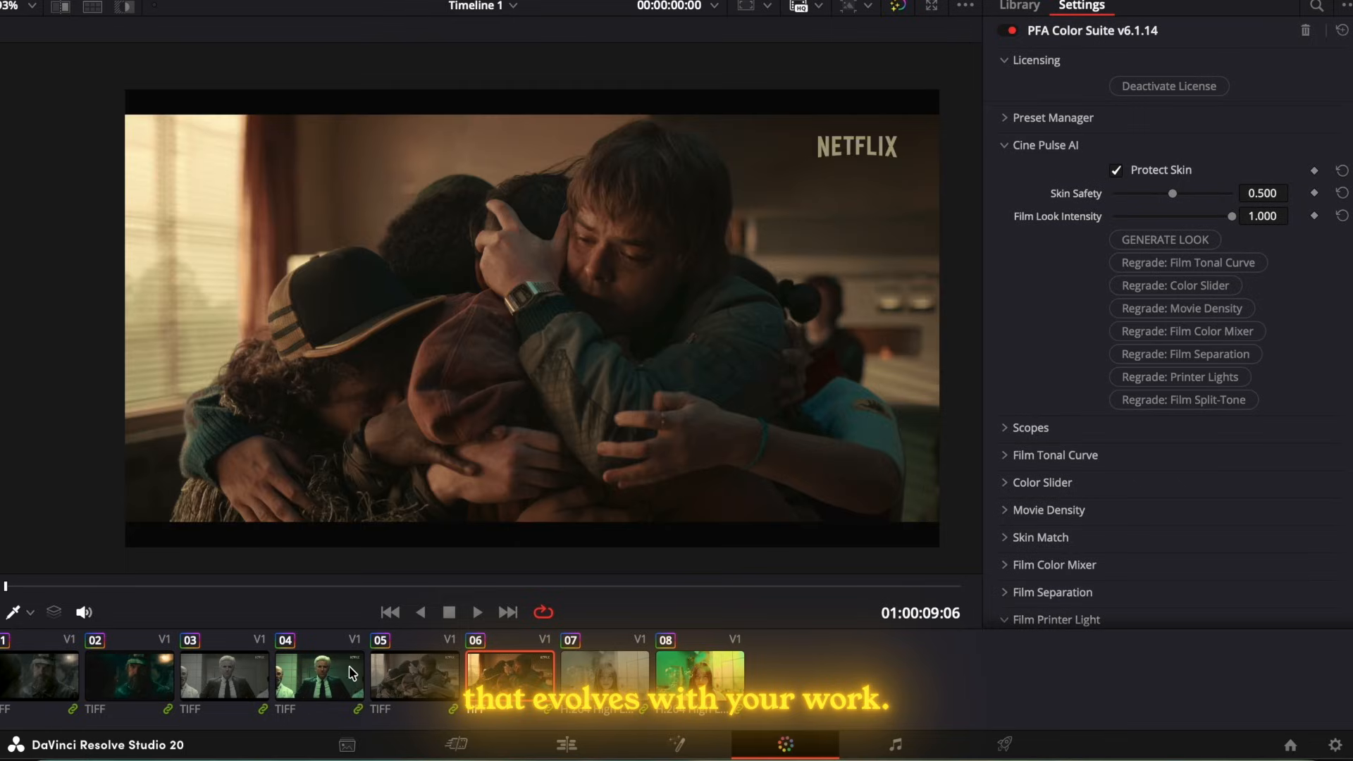
left_click(344, 673)
left_click(149, 673)
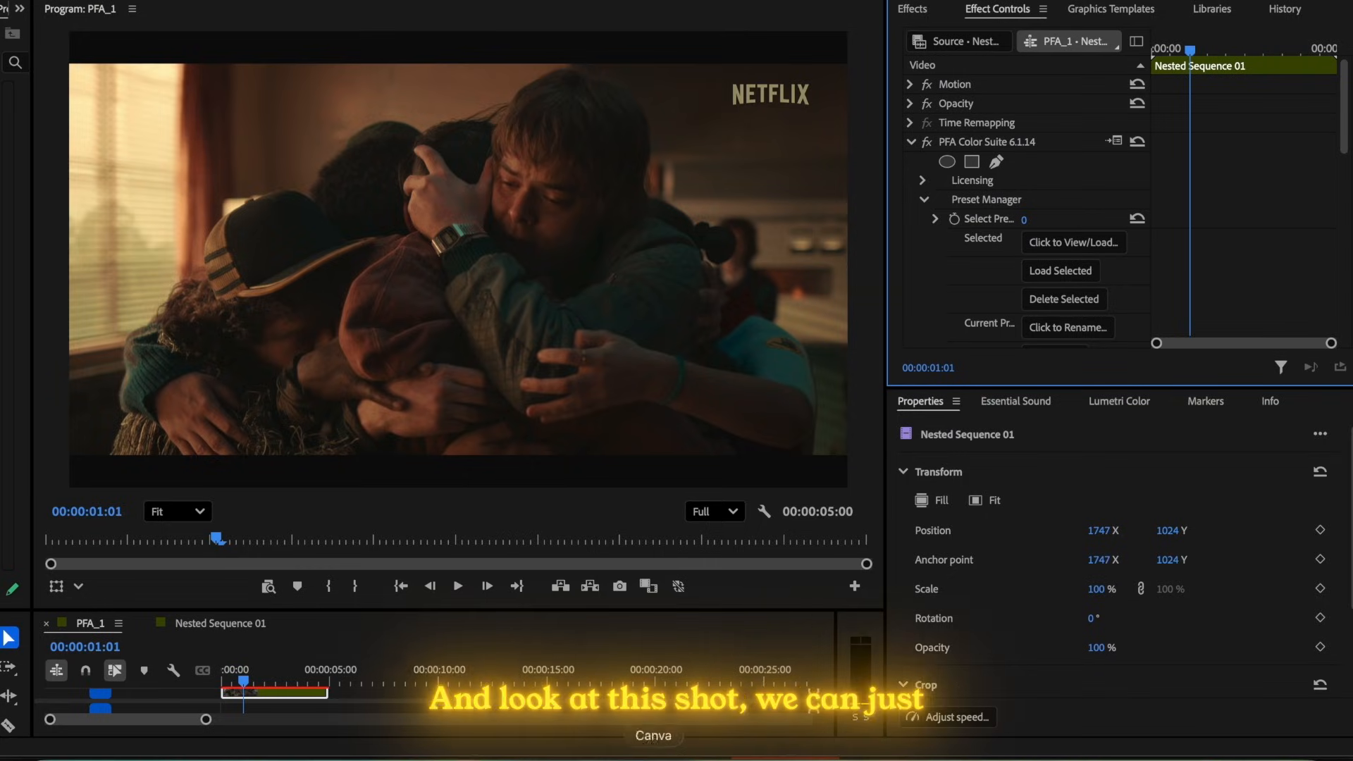
- Return to clip 08, generate four new Cine Pulse AI looks with the tonal curve settings exposed, and regrade the film tonal curve and printer lights
left_click(700, 675)
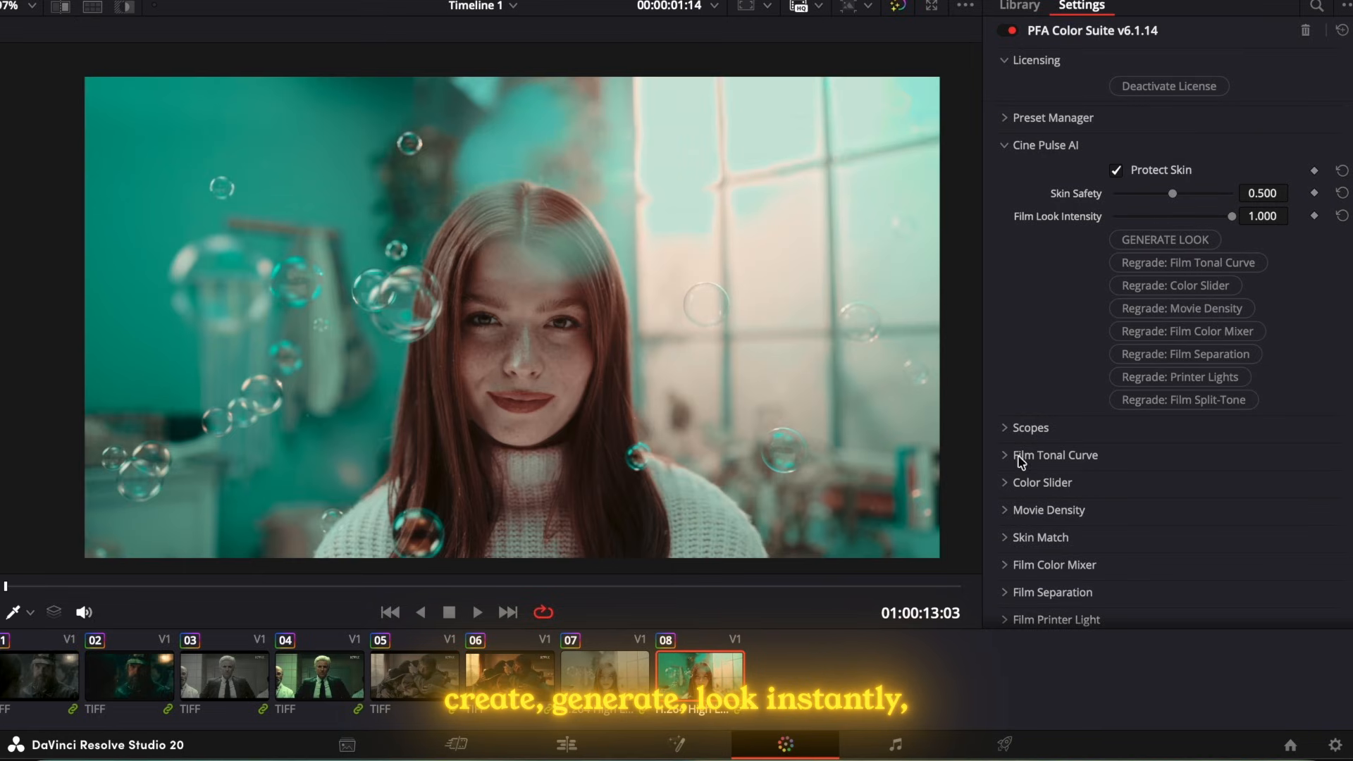
left_click(1018, 457)
scroll(1133, 451, "down", 3)
scroll(1163, 328, "up", 2)
left_click(1178, 146)
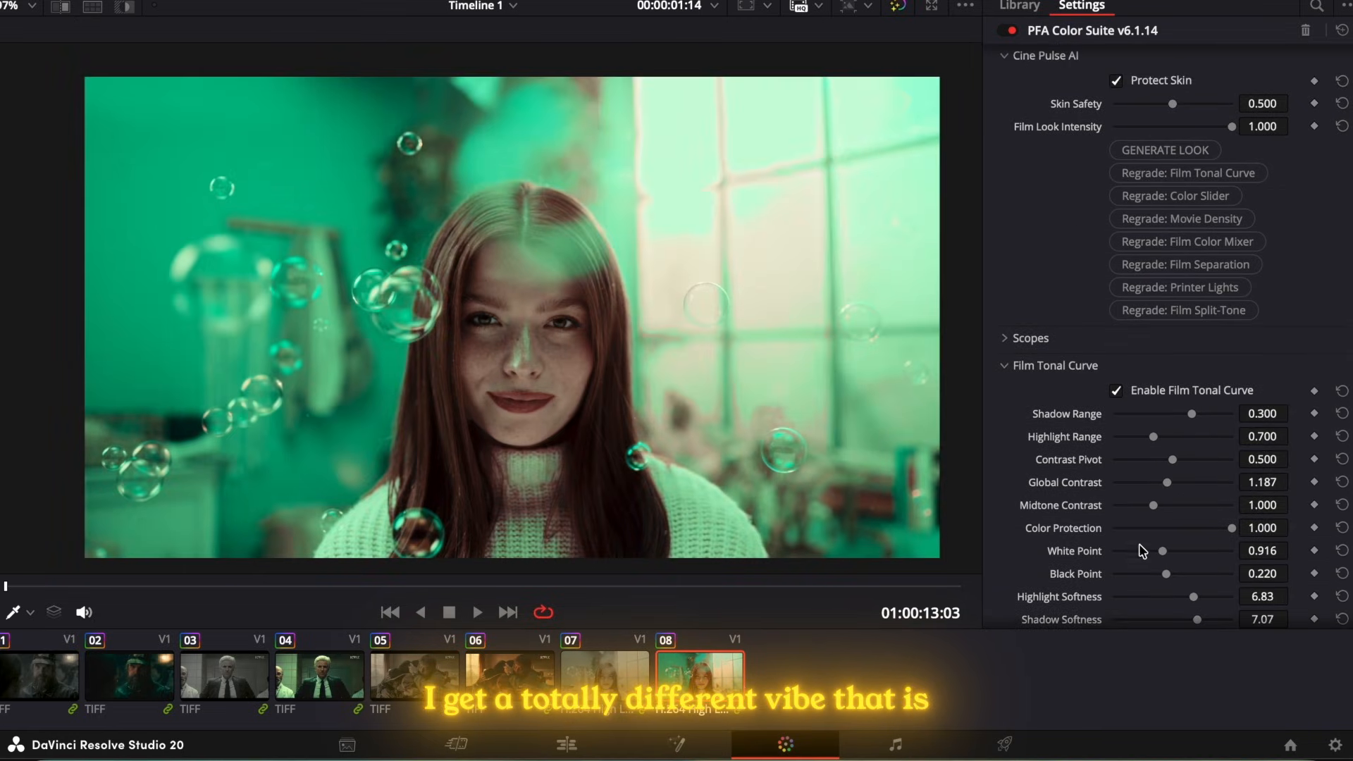
left_click(1170, 150)
left_click(1170, 151)
left_click(1169, 151)
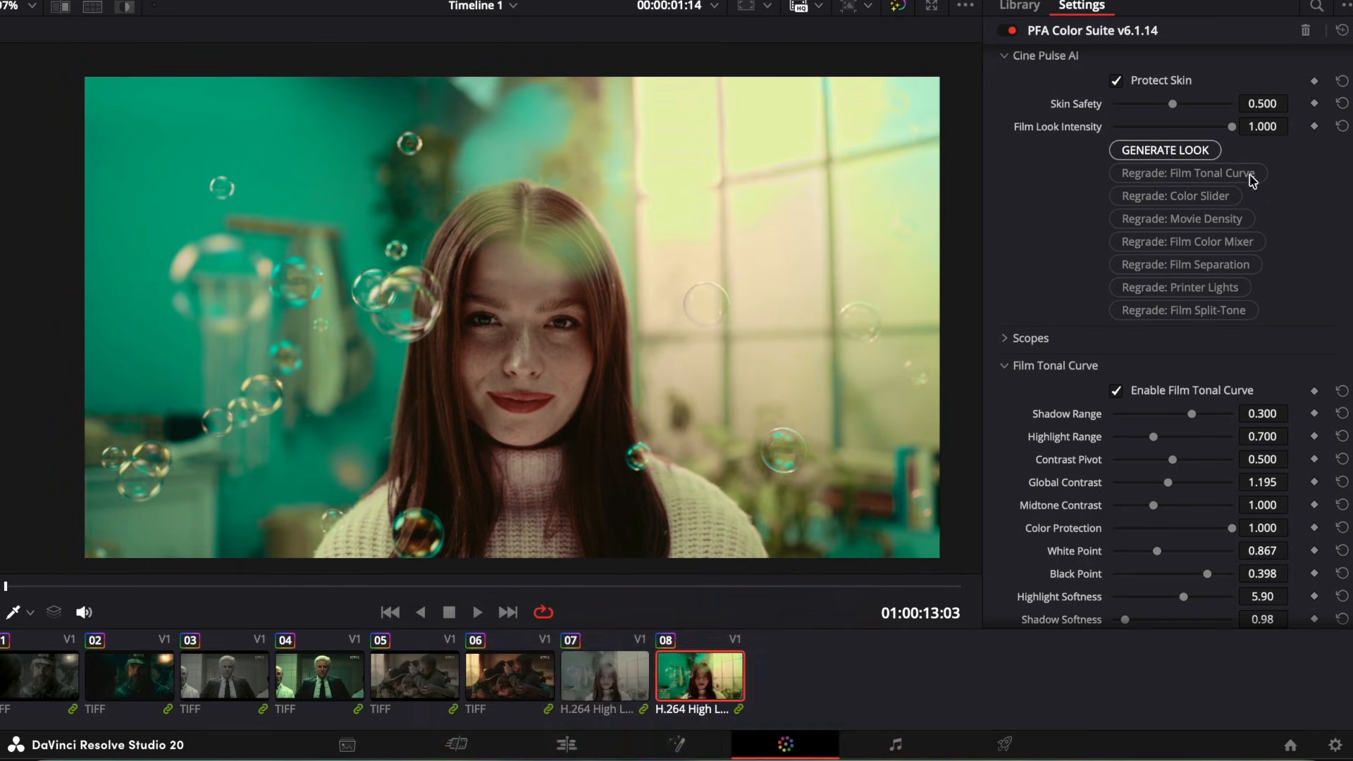
left_click(1197, 177)
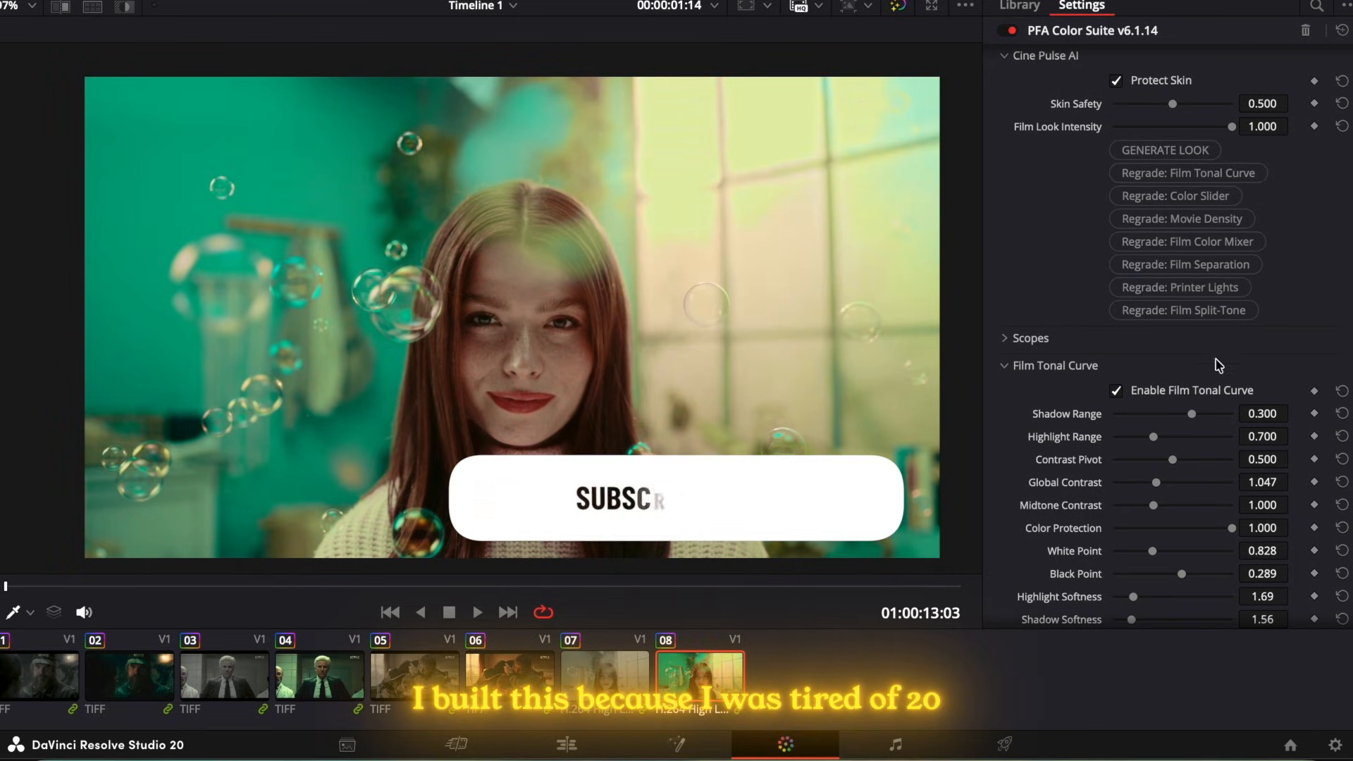
left_click(1180, 288)
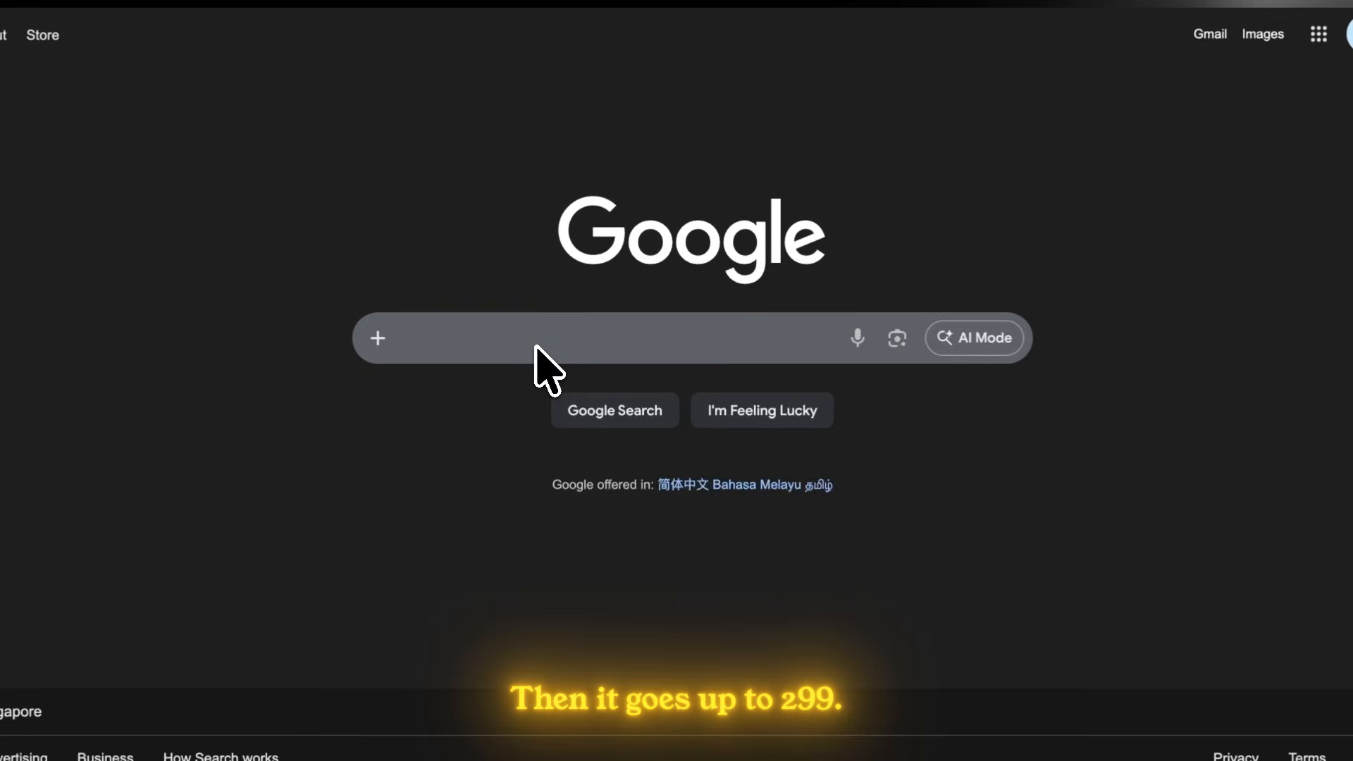
- Search Google for "pfa color suite" and open the passionfuelsambition.com product page
type("pfa co")
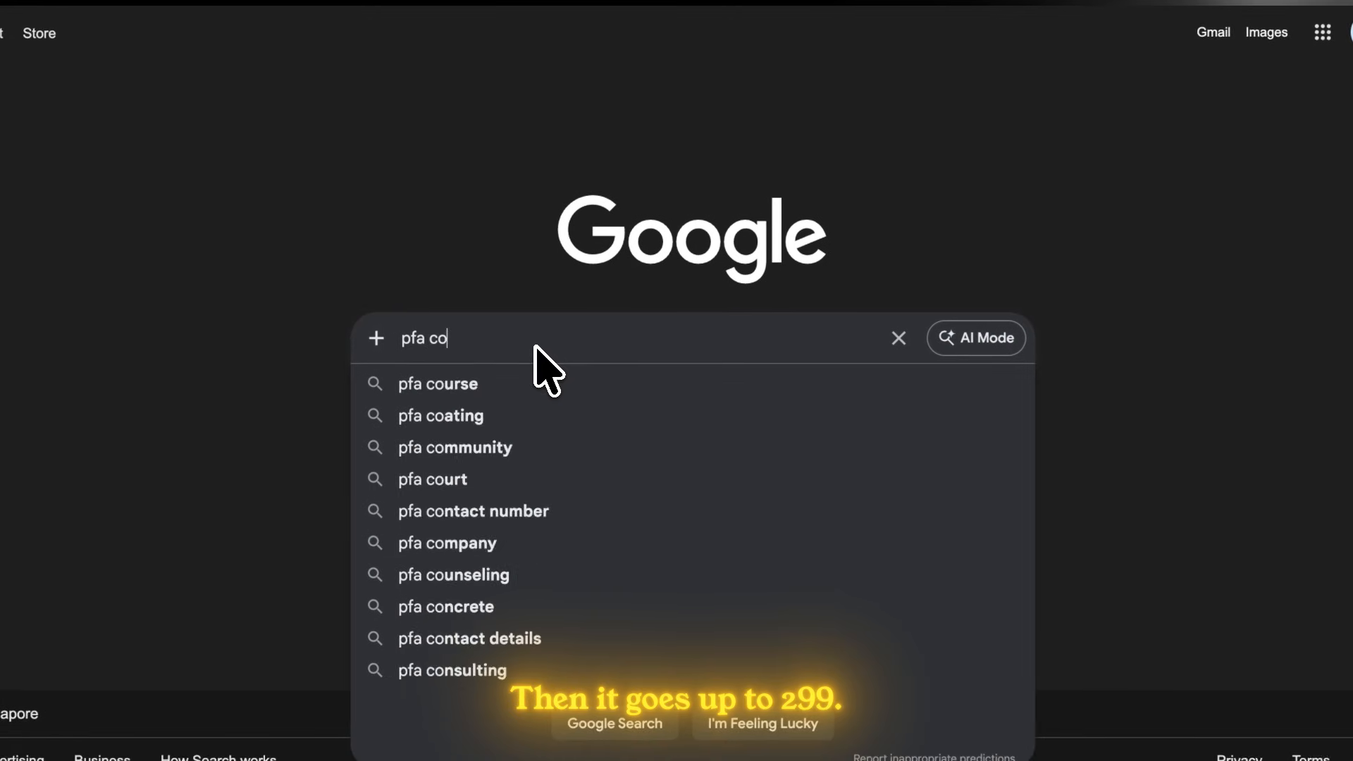
type("lor suite")
key("Return")
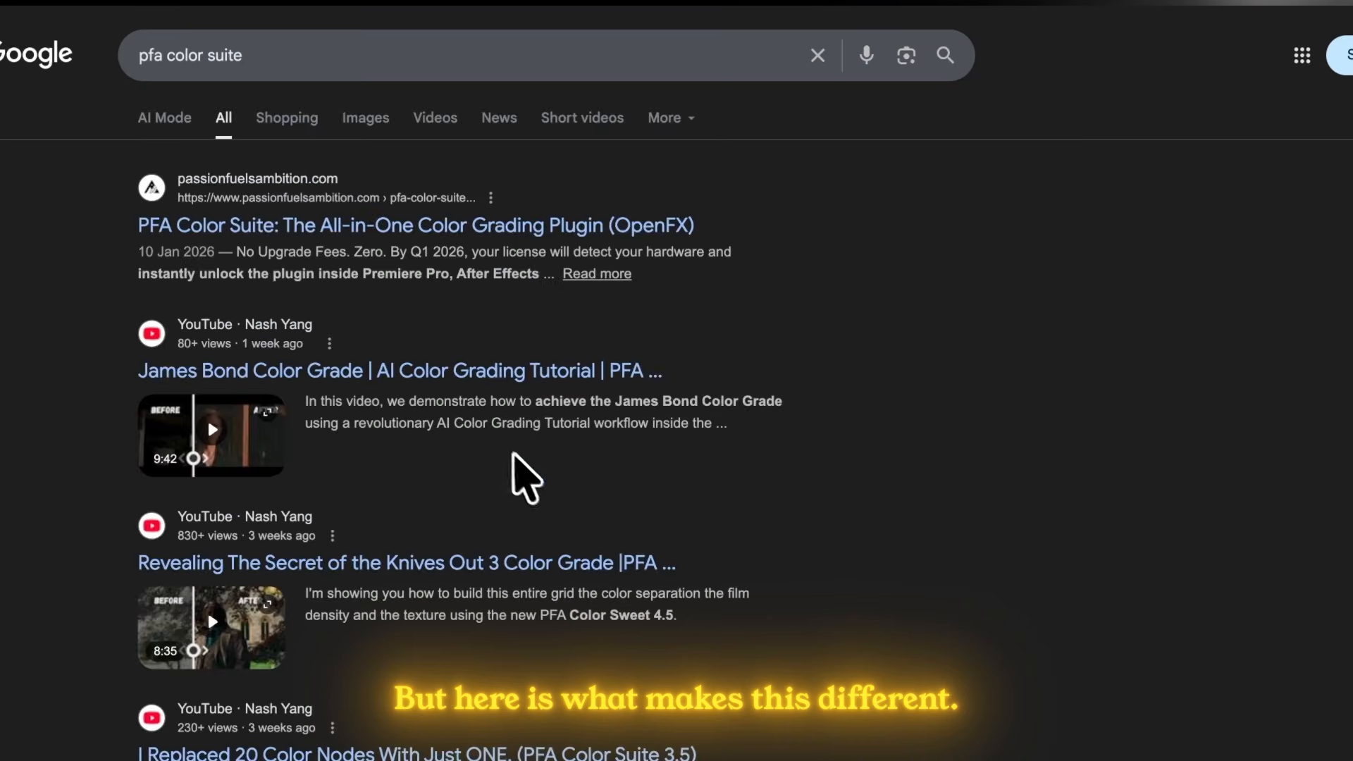
left_click(477, 223)
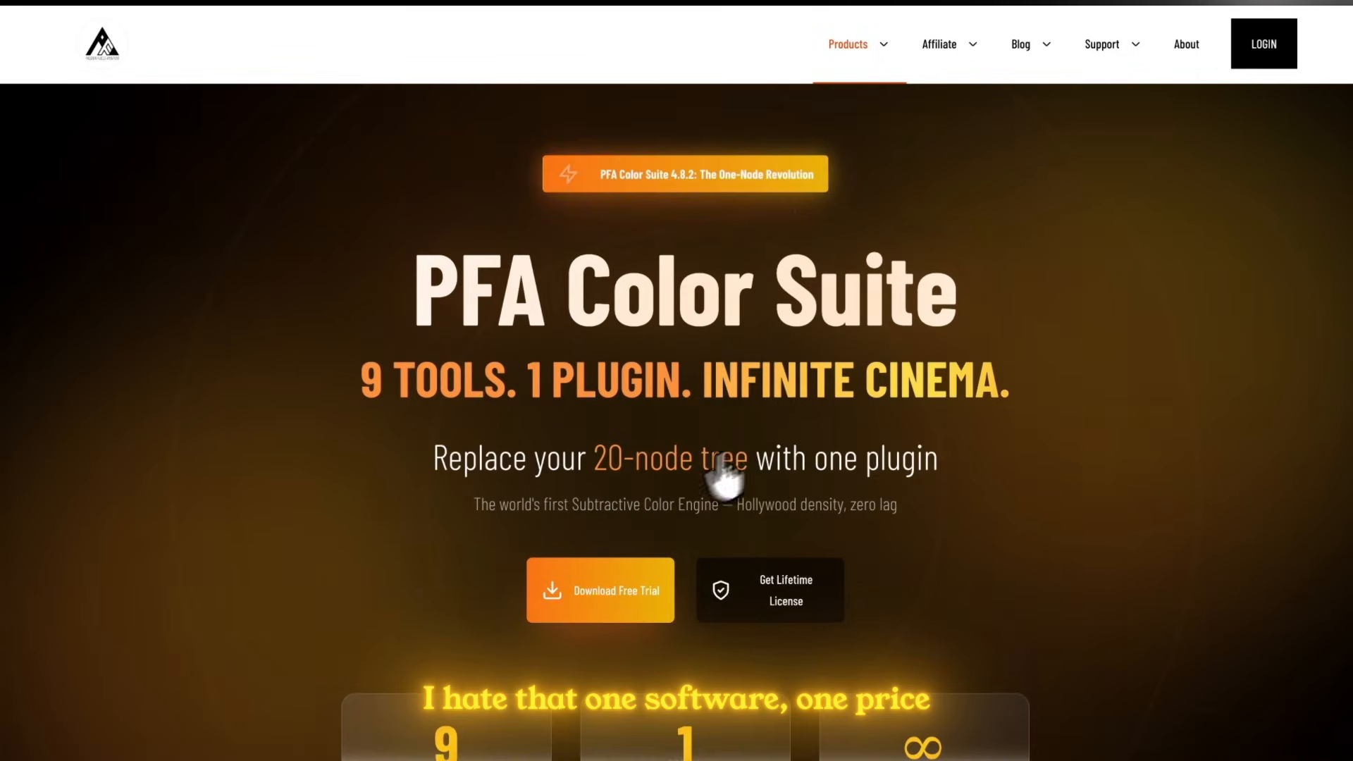
- Look through the PFA Color Suite pages for the features, hardware-based licensing, license pricing and system requirements
scroll(600, 448, "down", 10)
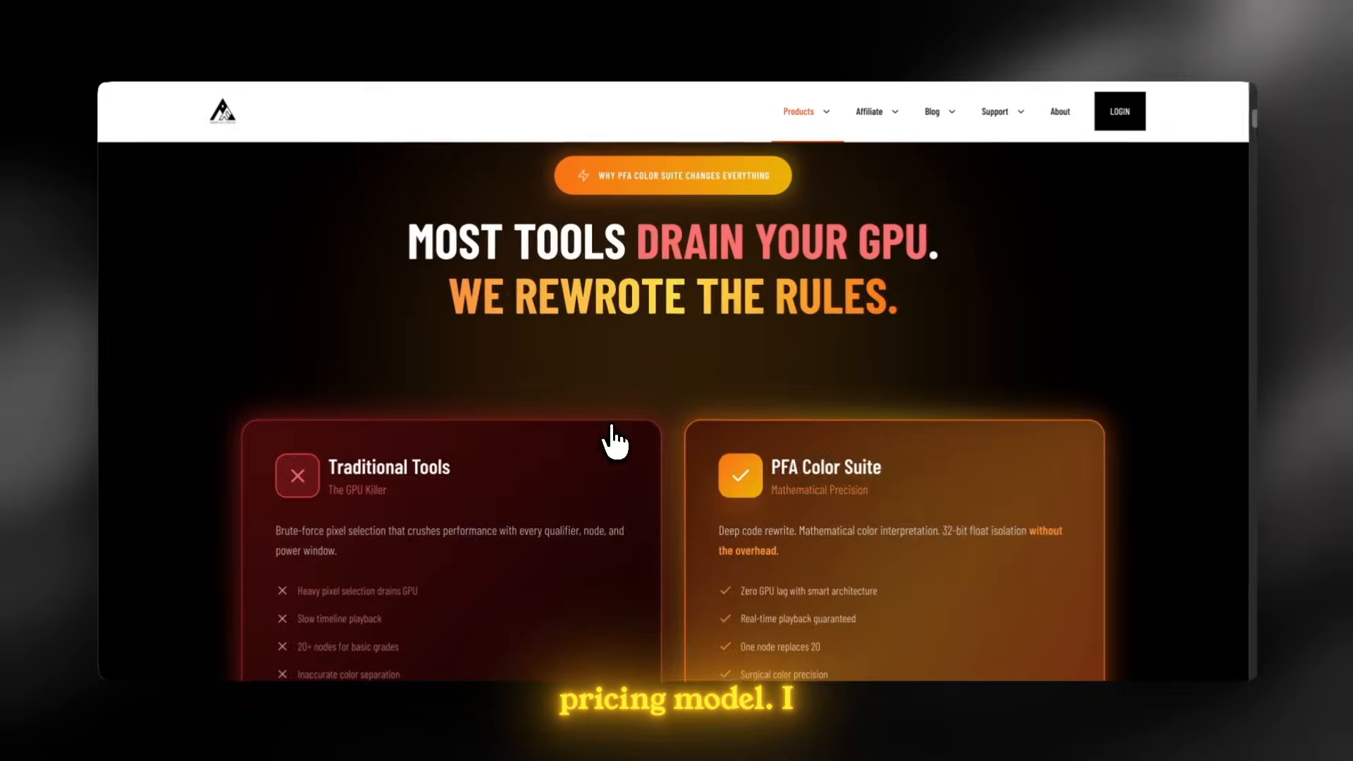
scroll(612, 426, "down", 15)
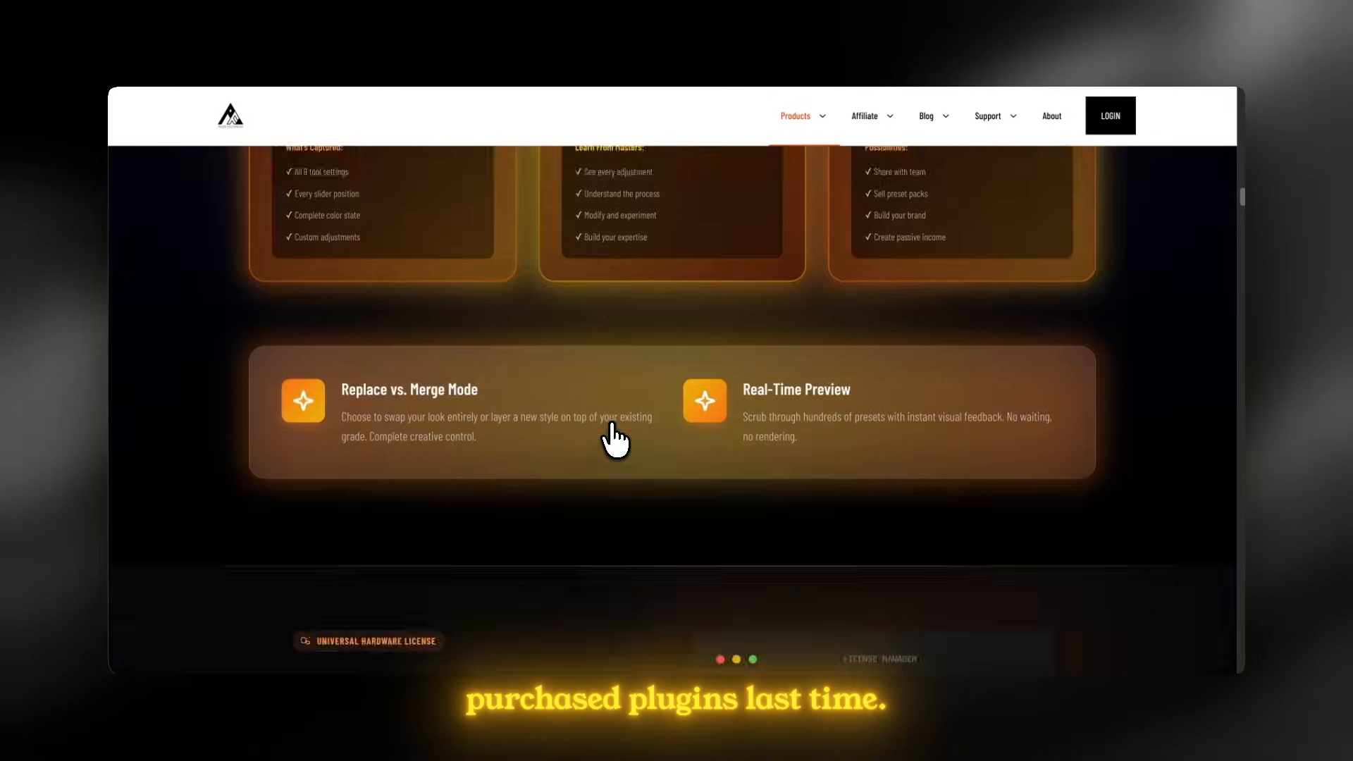
scroll(611, 435, "up", 5)
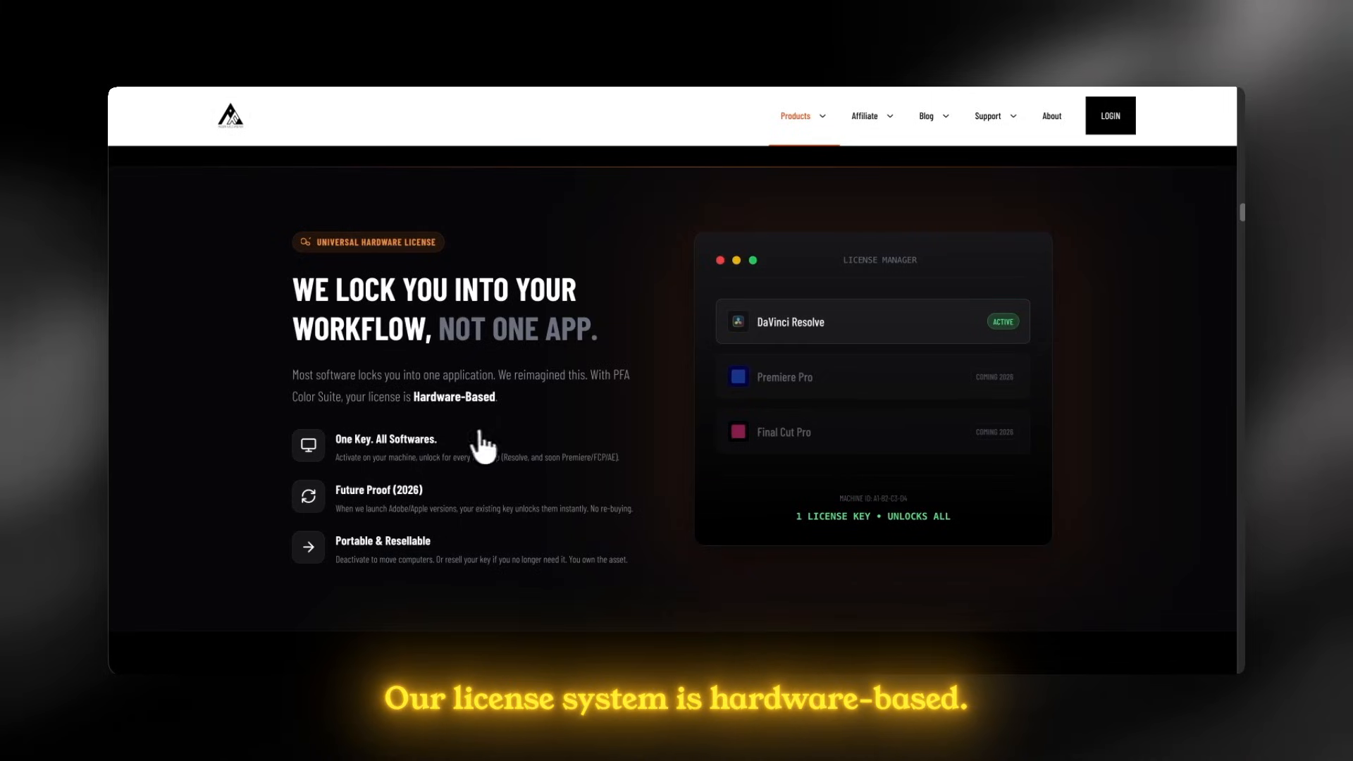
scroll(855, 559, "down", 20)
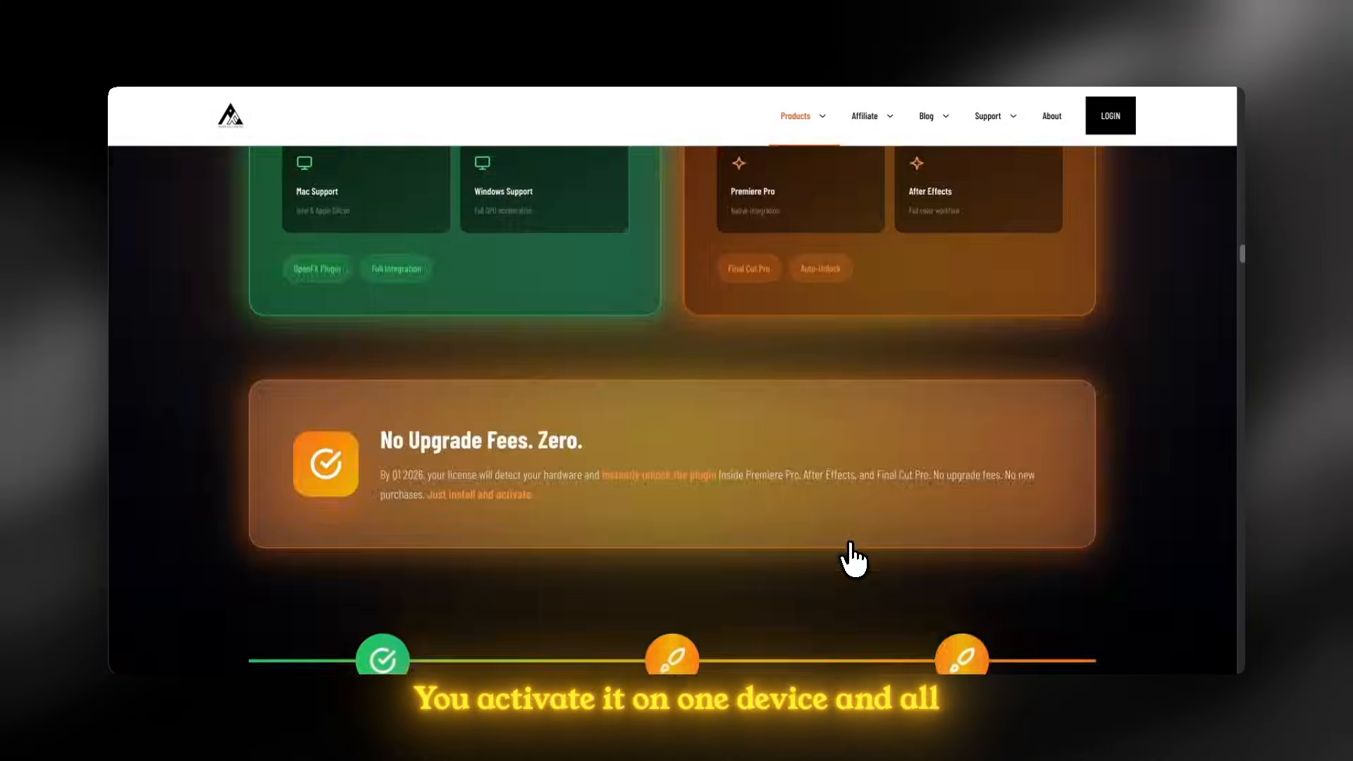
scroll(853, 561, "down", 20)
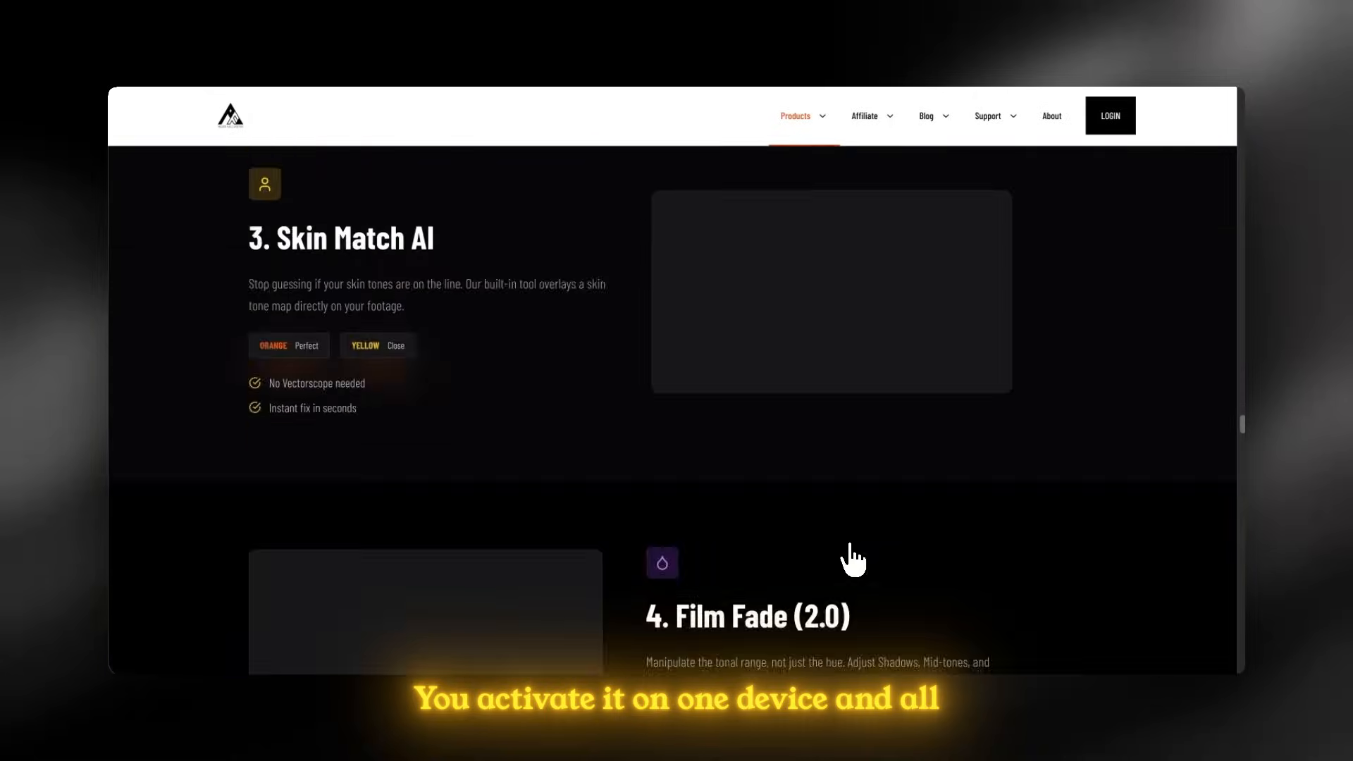
scroll(853, 560, "down", 10)
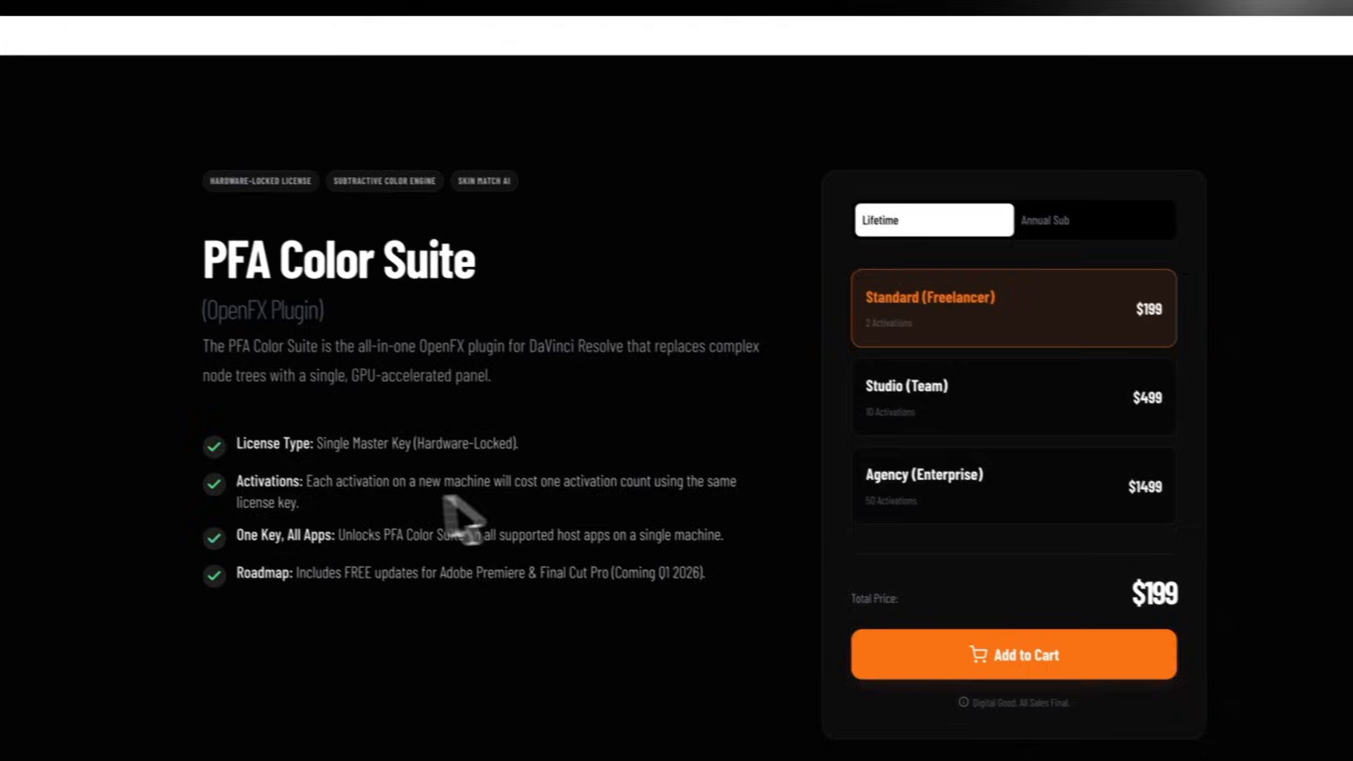
scroll(637, 499, "down", 10)
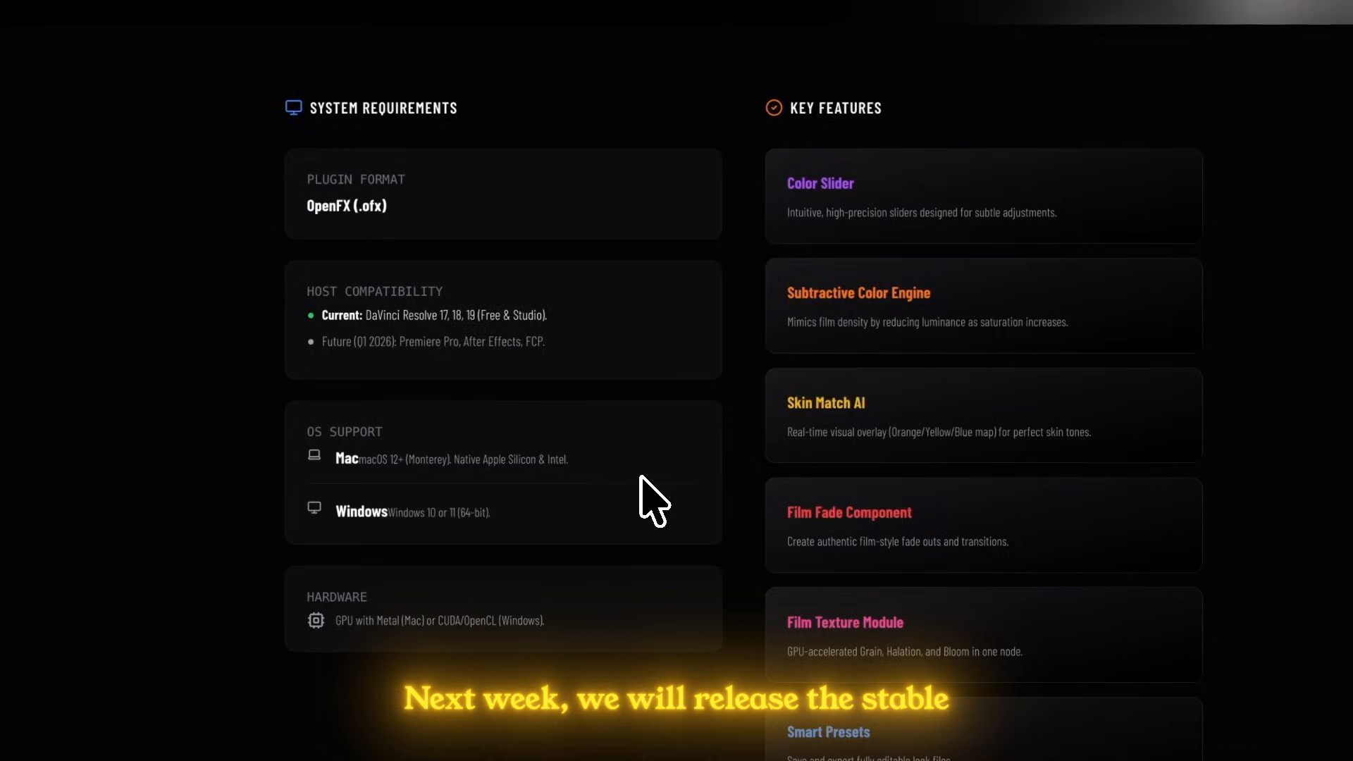
- Open the License Policy section and read its terms from One Master Key through Future-Proof Promise
scroll(653, 492, "up", 5)
left_click(730, 189)
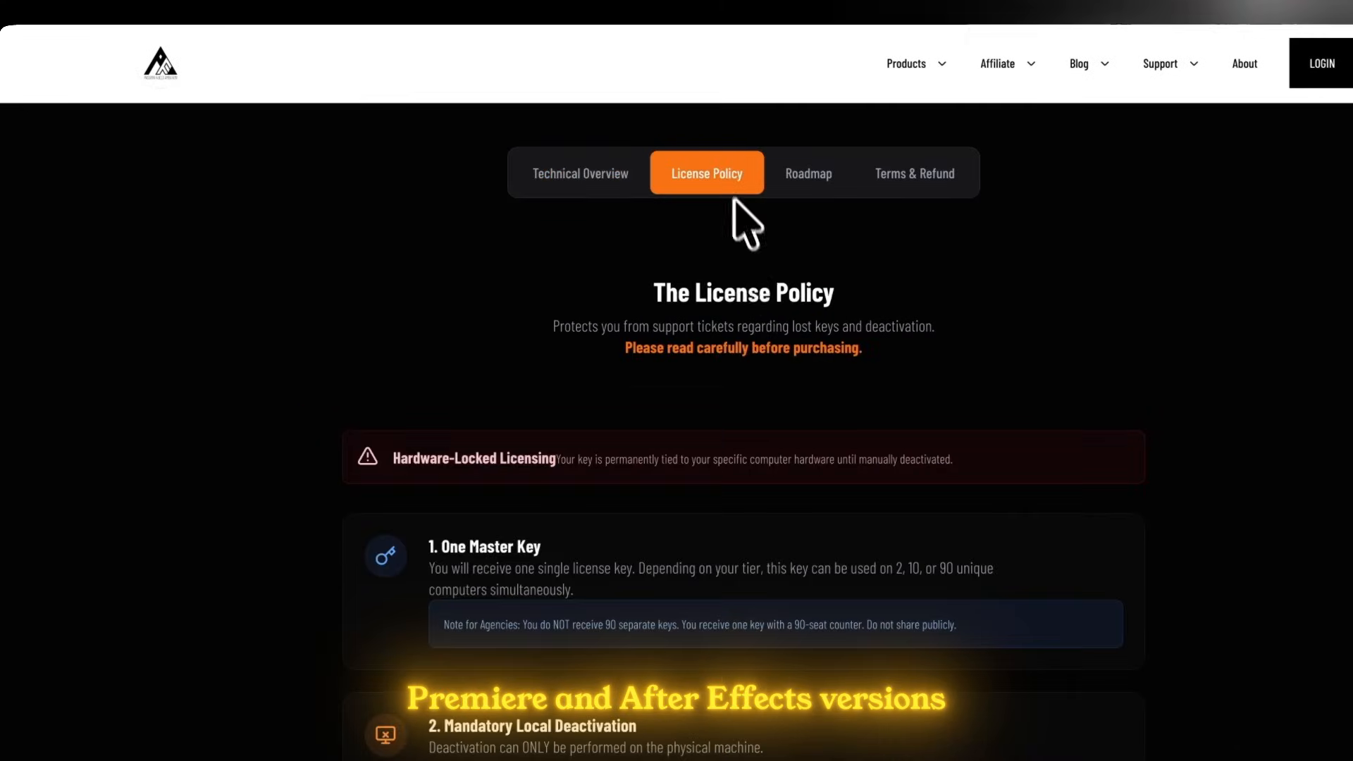
scroll(557, 494, "down", 2)
scroll(559, 444, "down", 2)
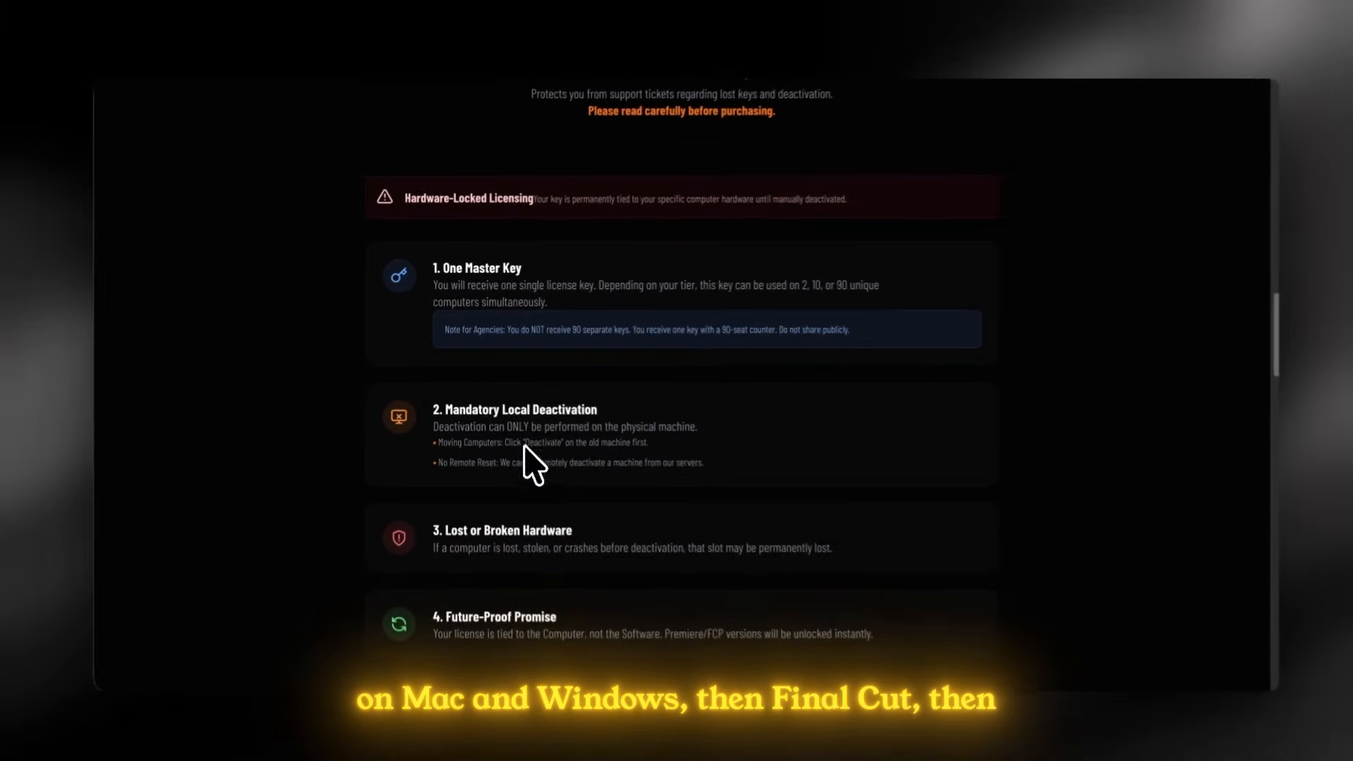
scroll(543, 574, "down", 2)
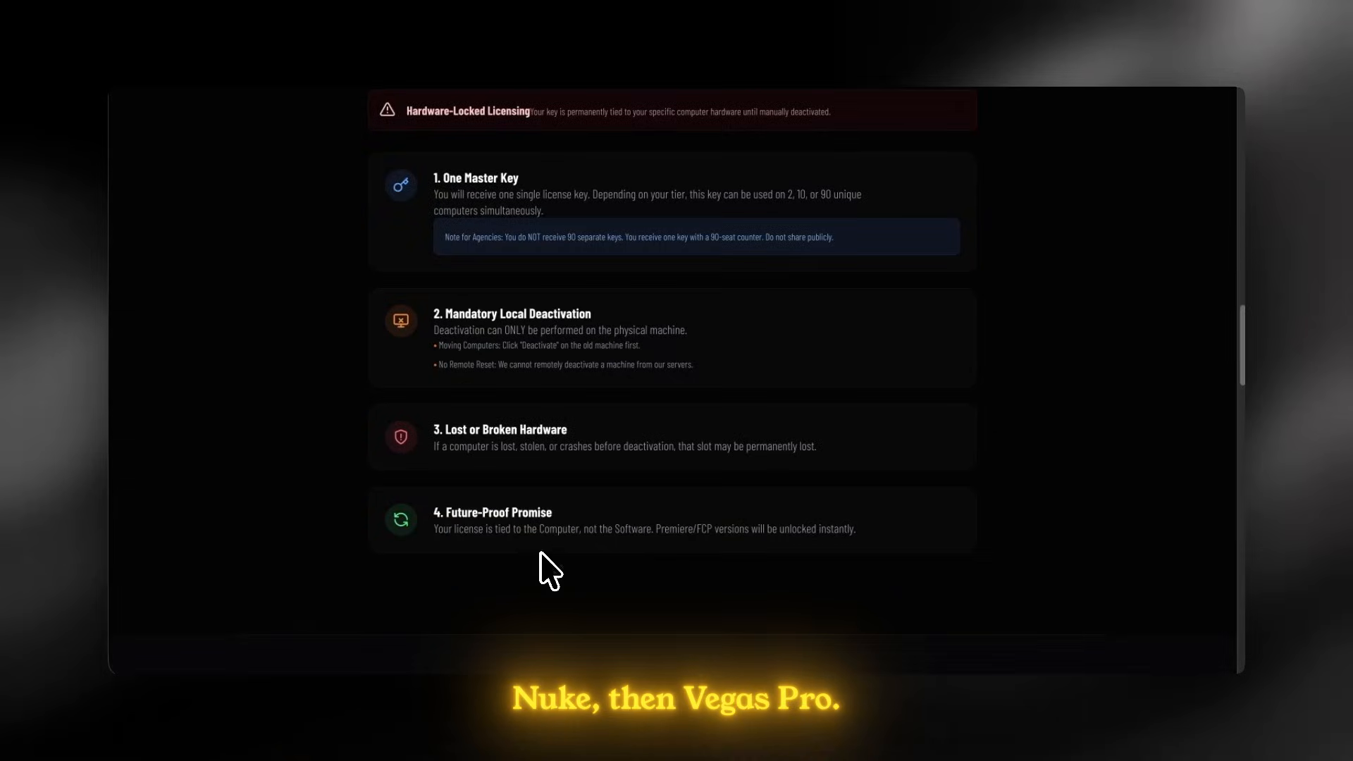
- Switch to the Roadmap section and examine the integration phases, target dates and statuses
scroll(549, 568, "up", 4)
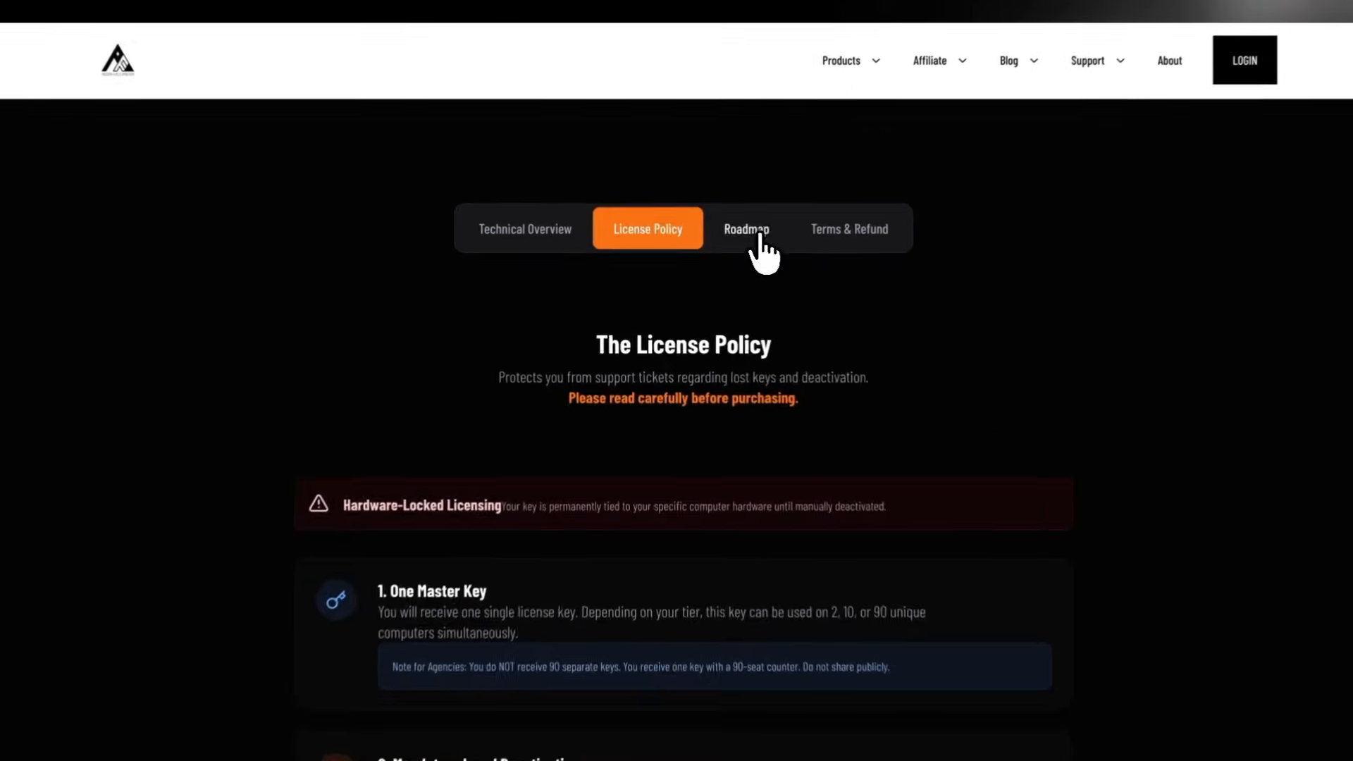
left_click(729, 172)
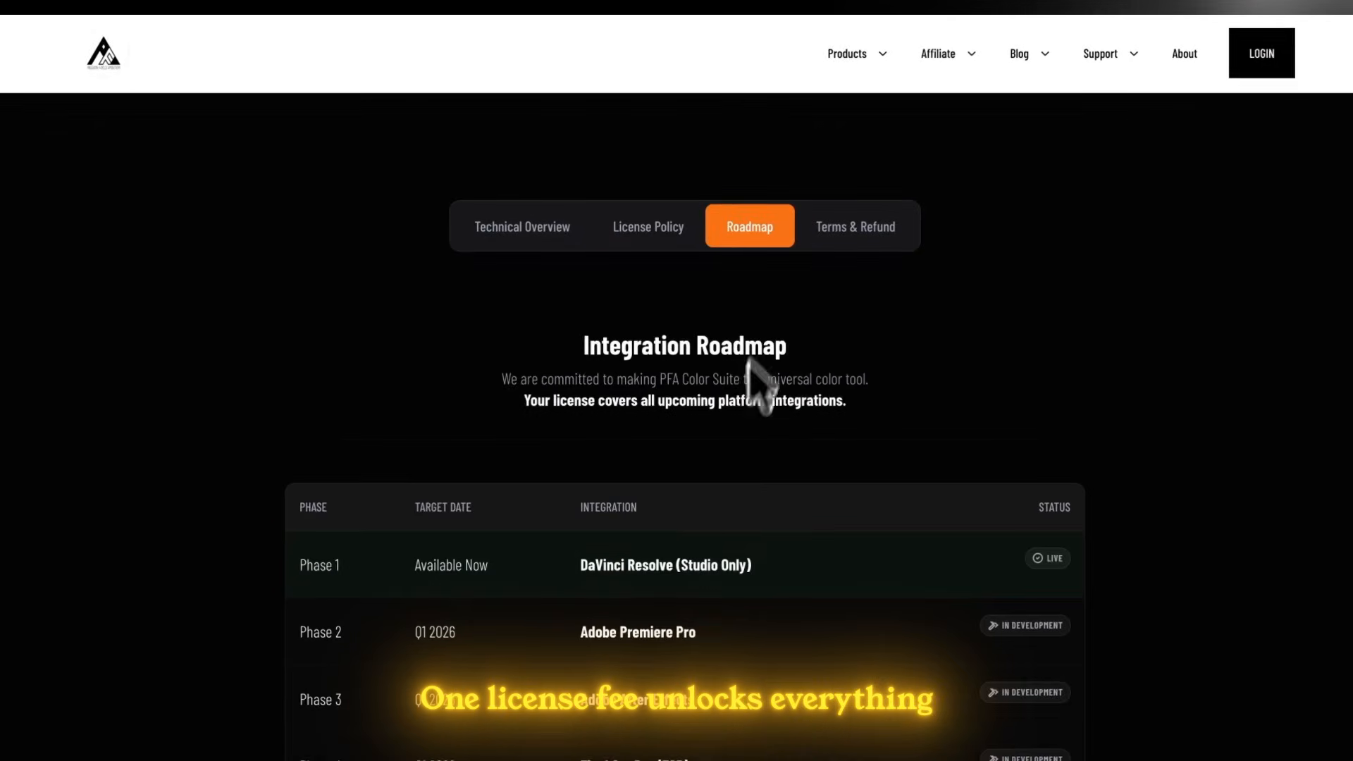
scroll(733, 284, "down", 2)
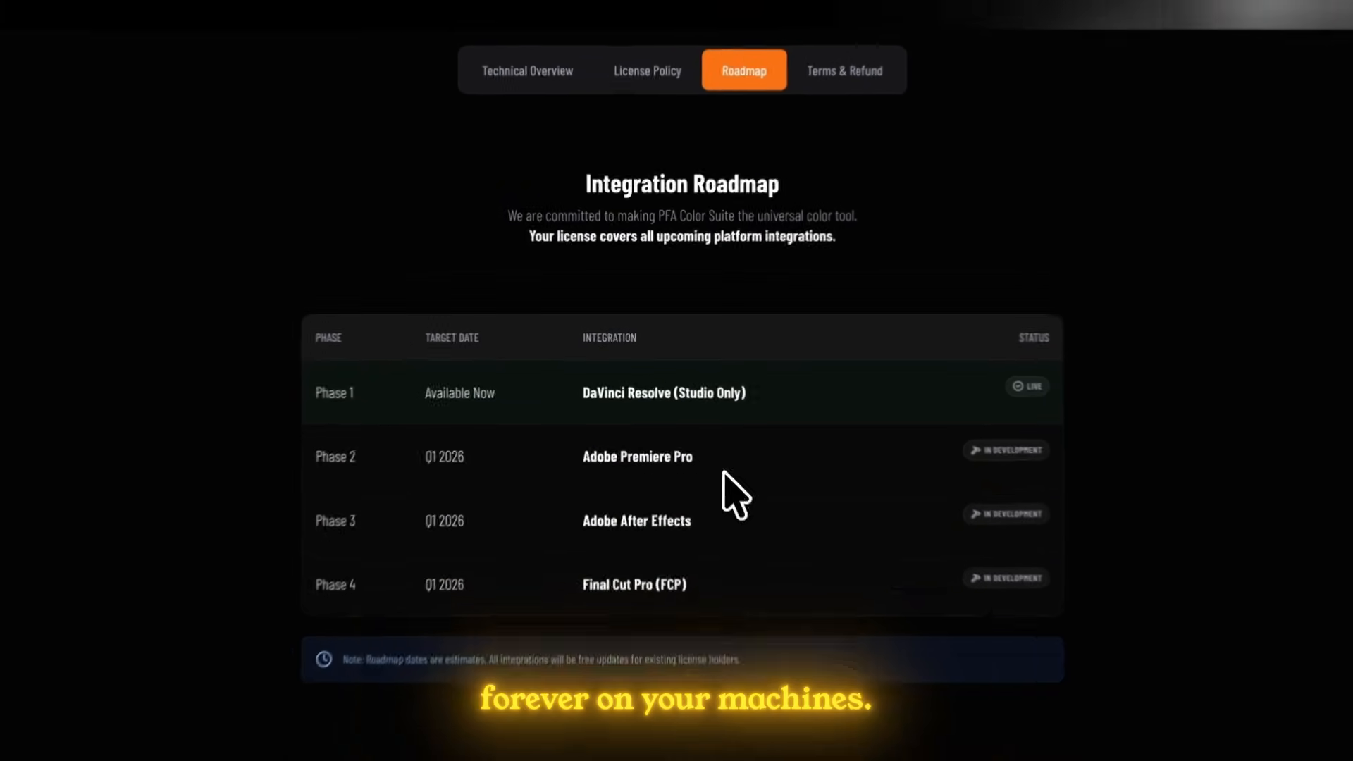